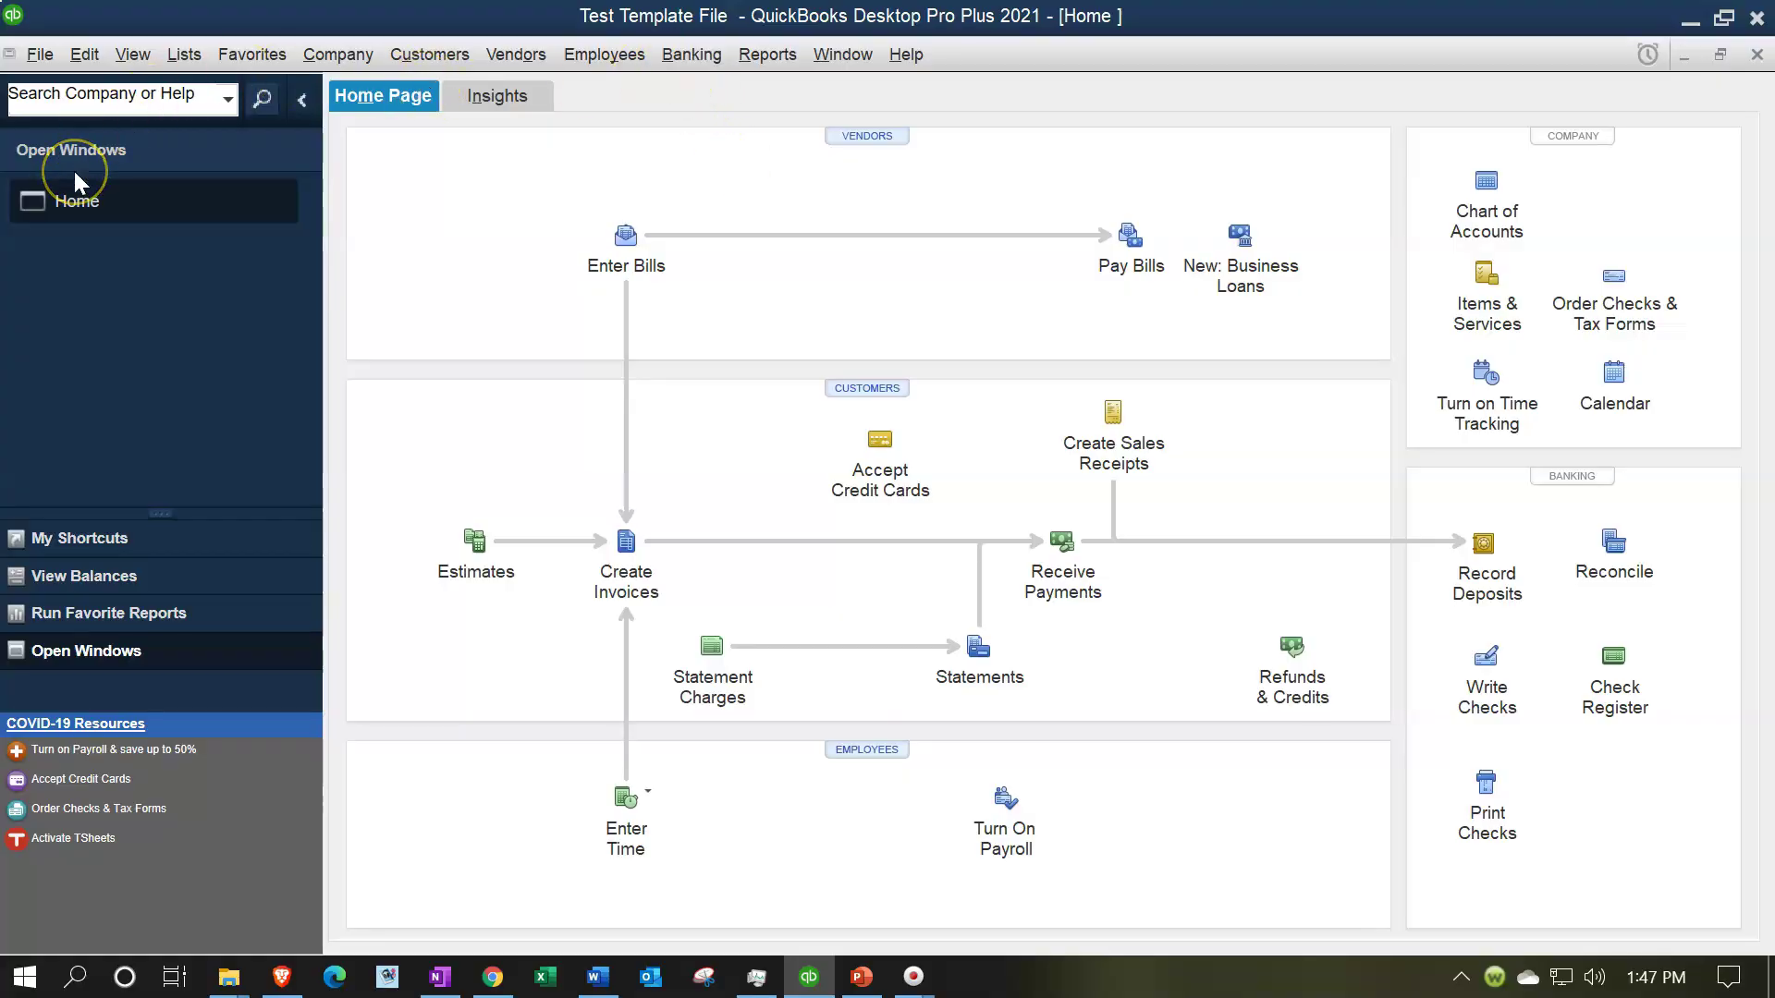
Step: Glance at the view options, then open the Templates list from the Lists menu
left_click(133, 54)
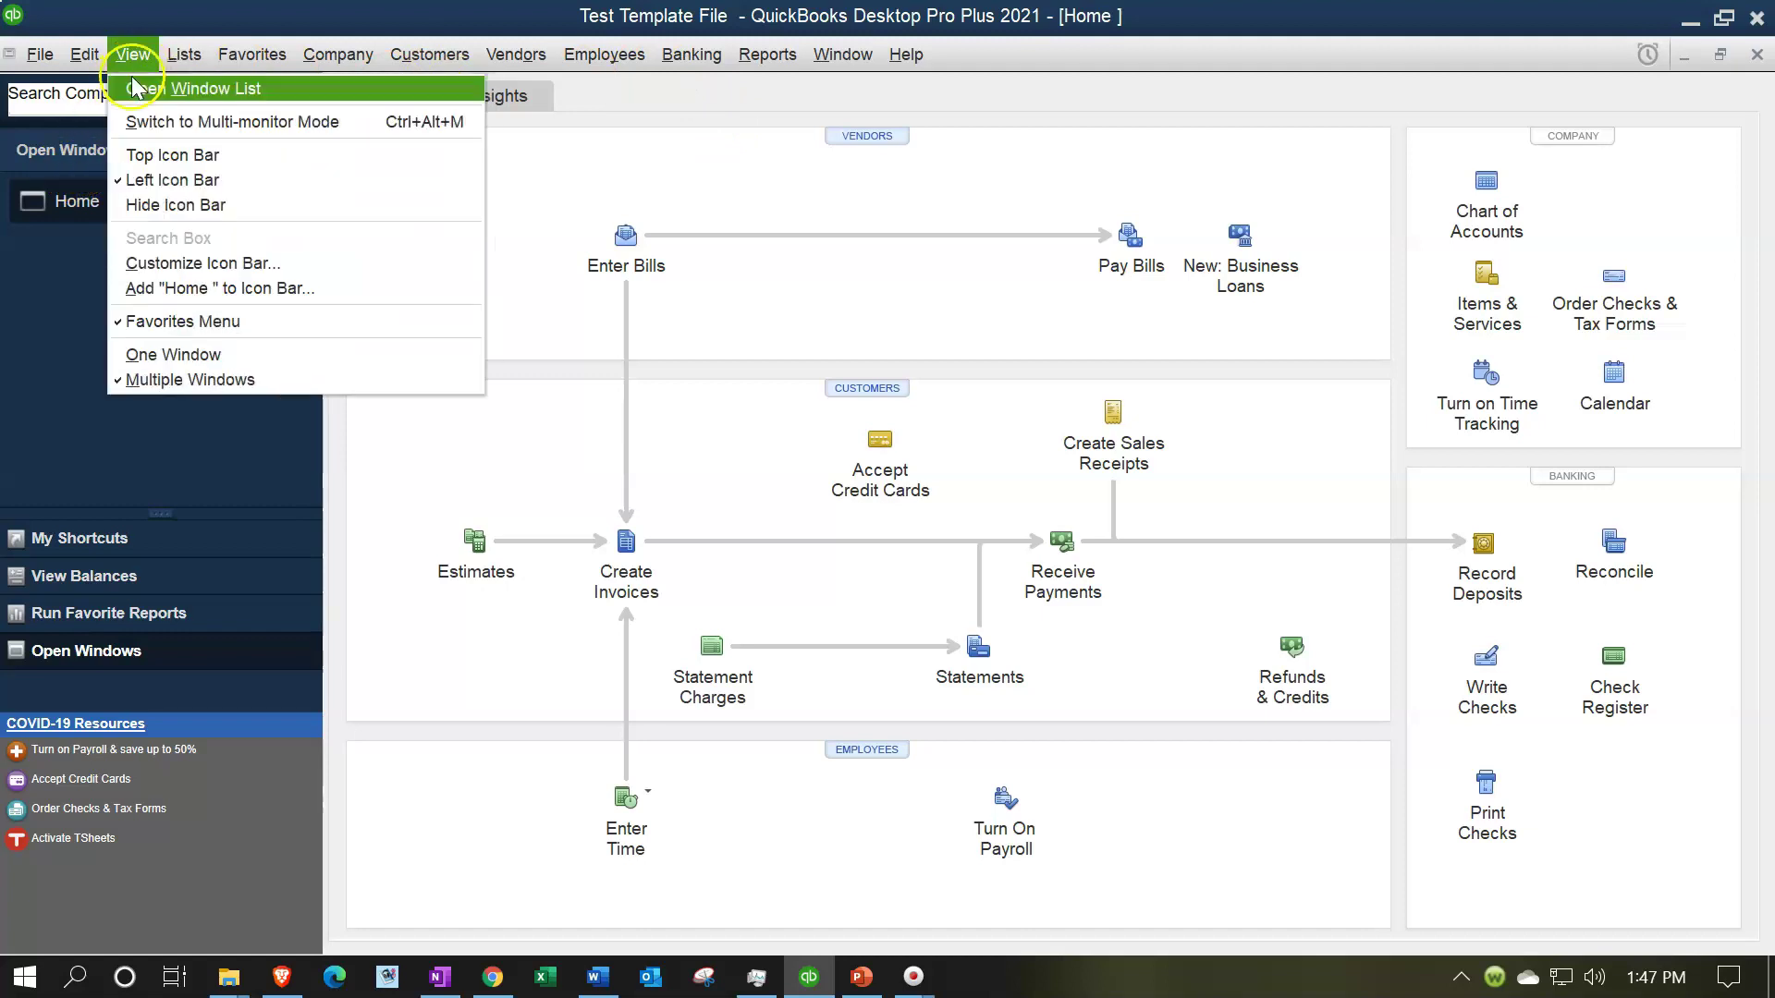
key("Escape")
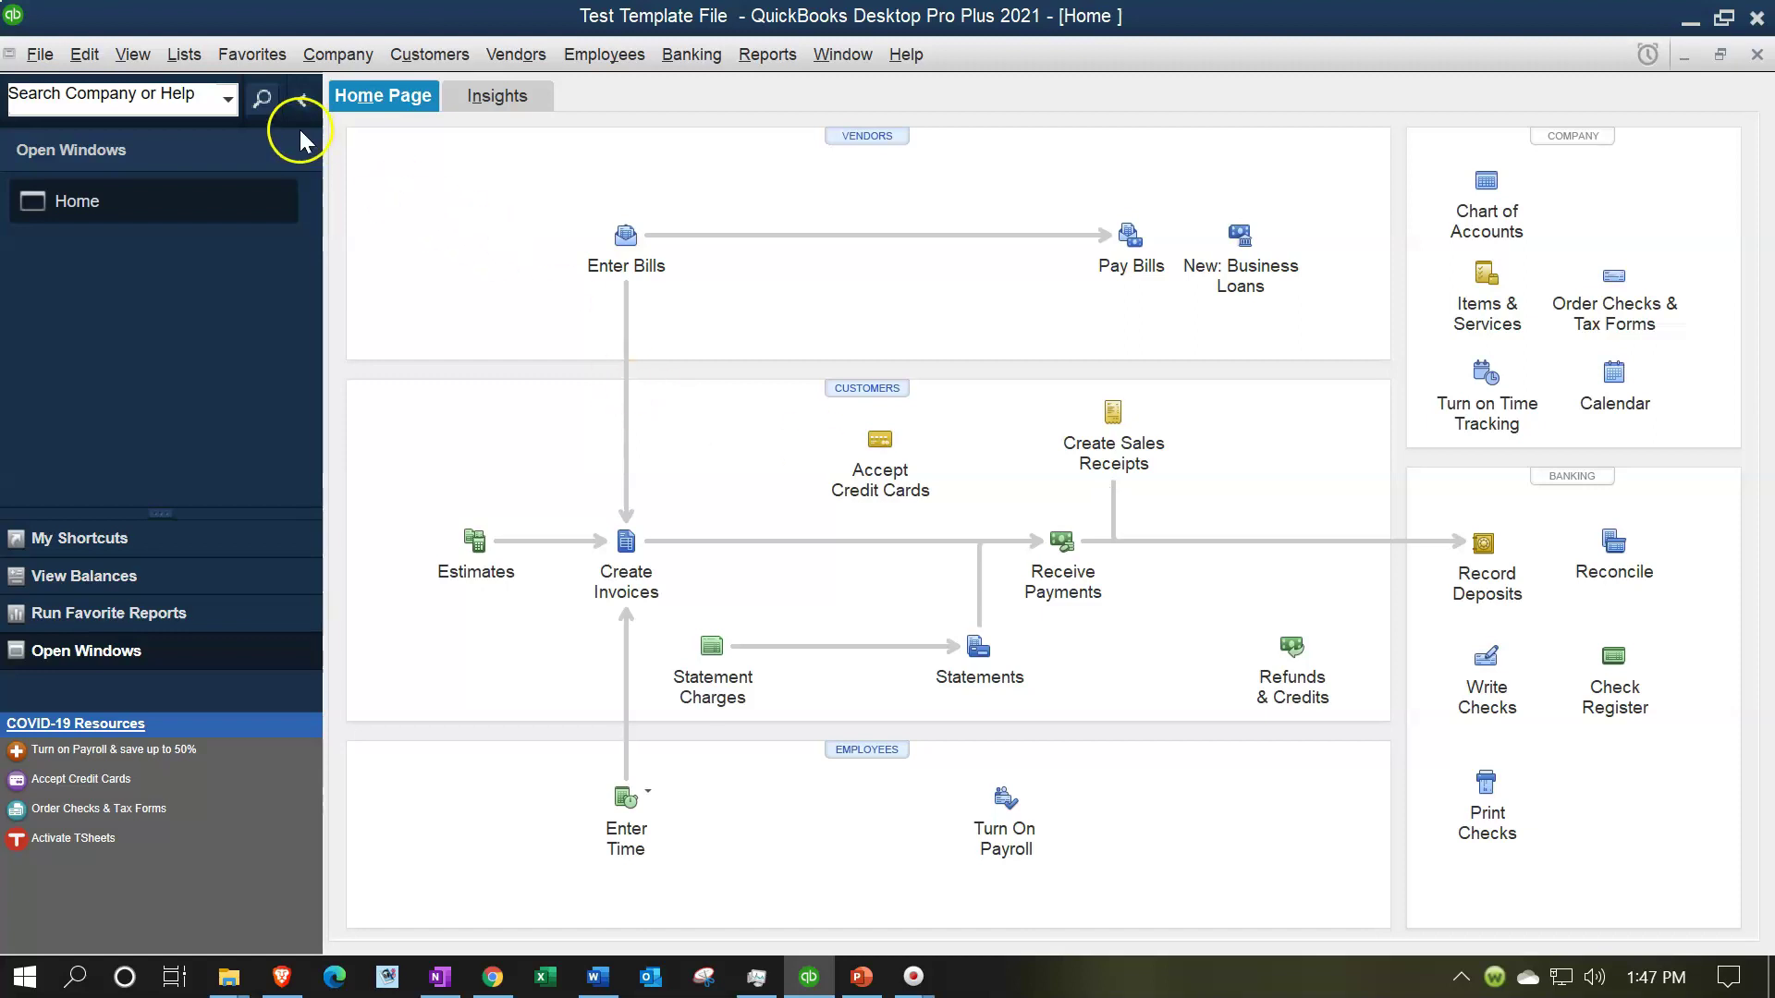
left_click(188, 61)
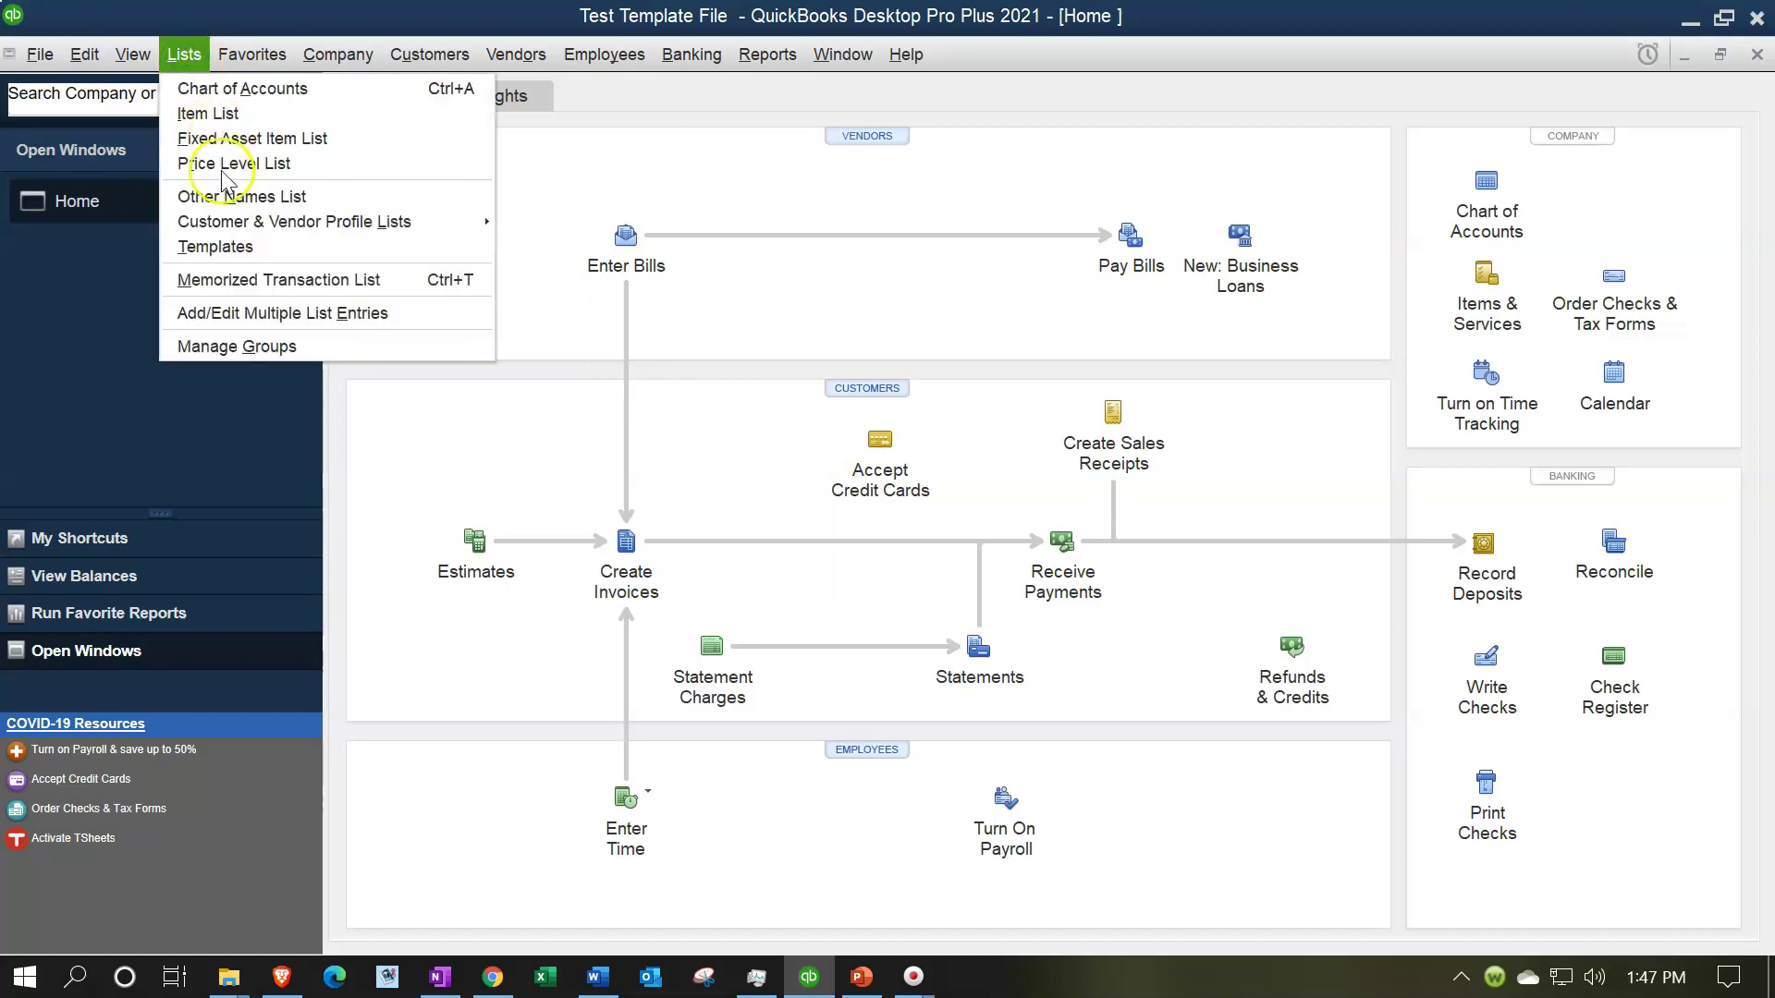
left_click(222, 247)
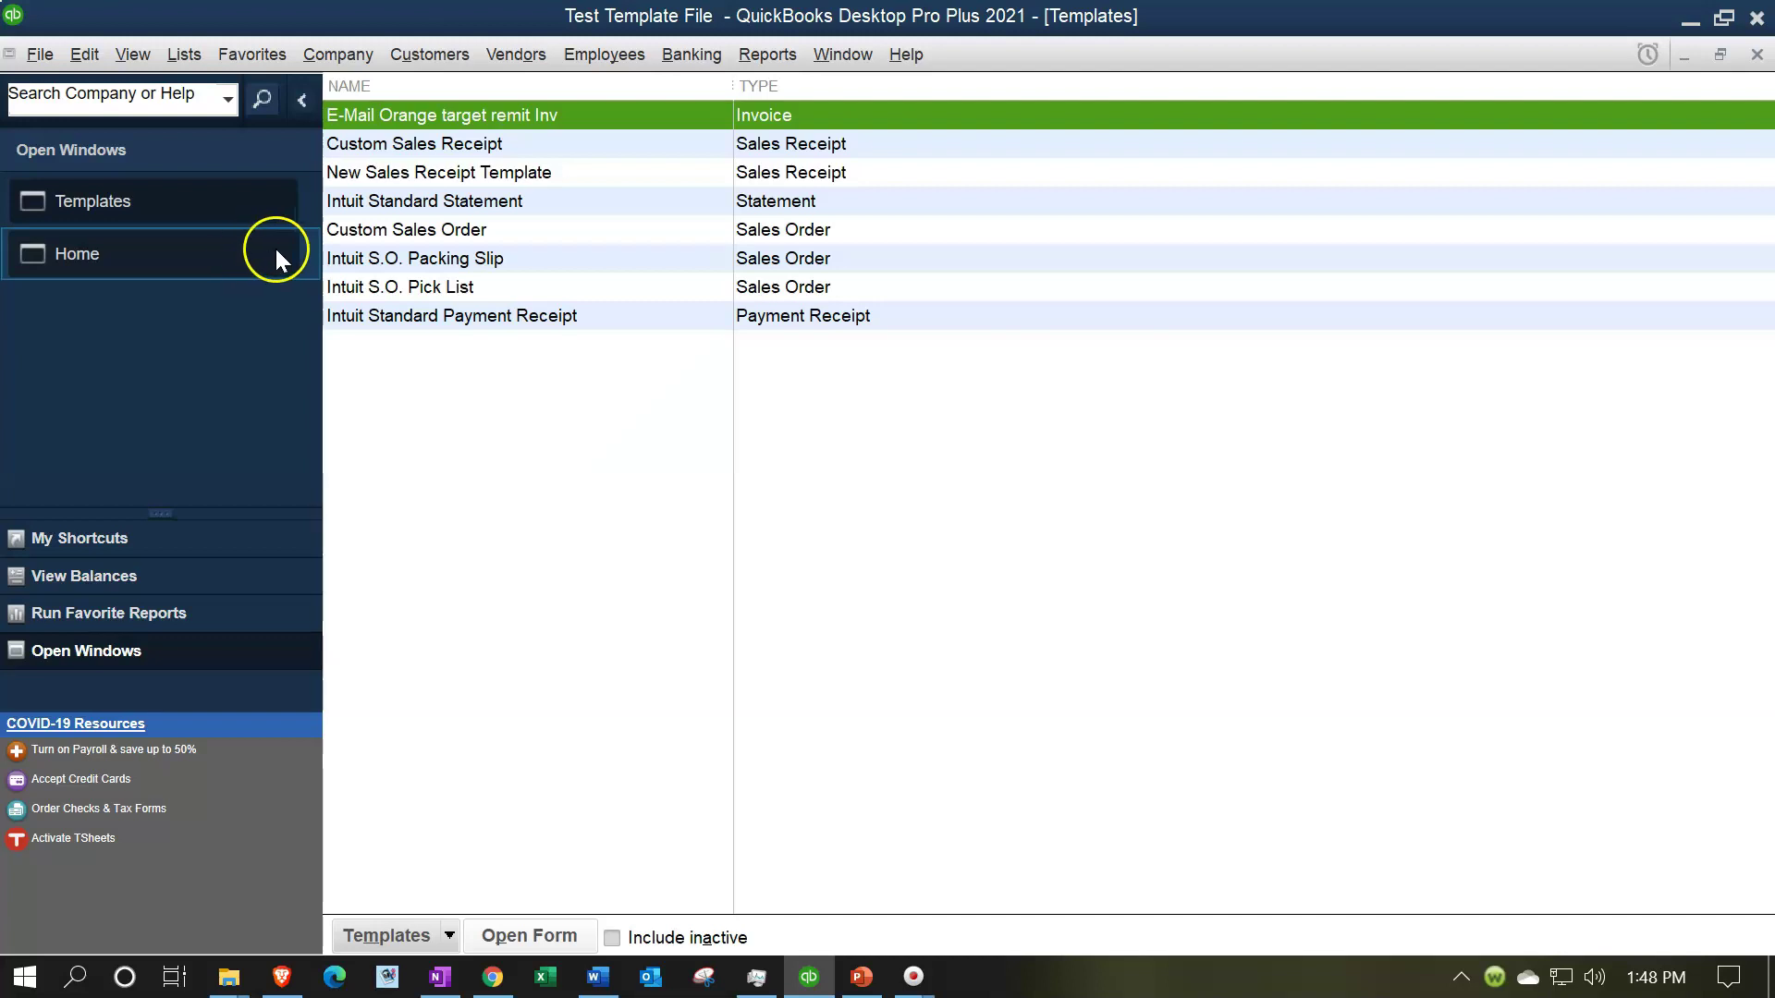
Step: Select the New and Custom Sales Receipt templates, then bring up the Templates actions menu
left_click(481, 175)
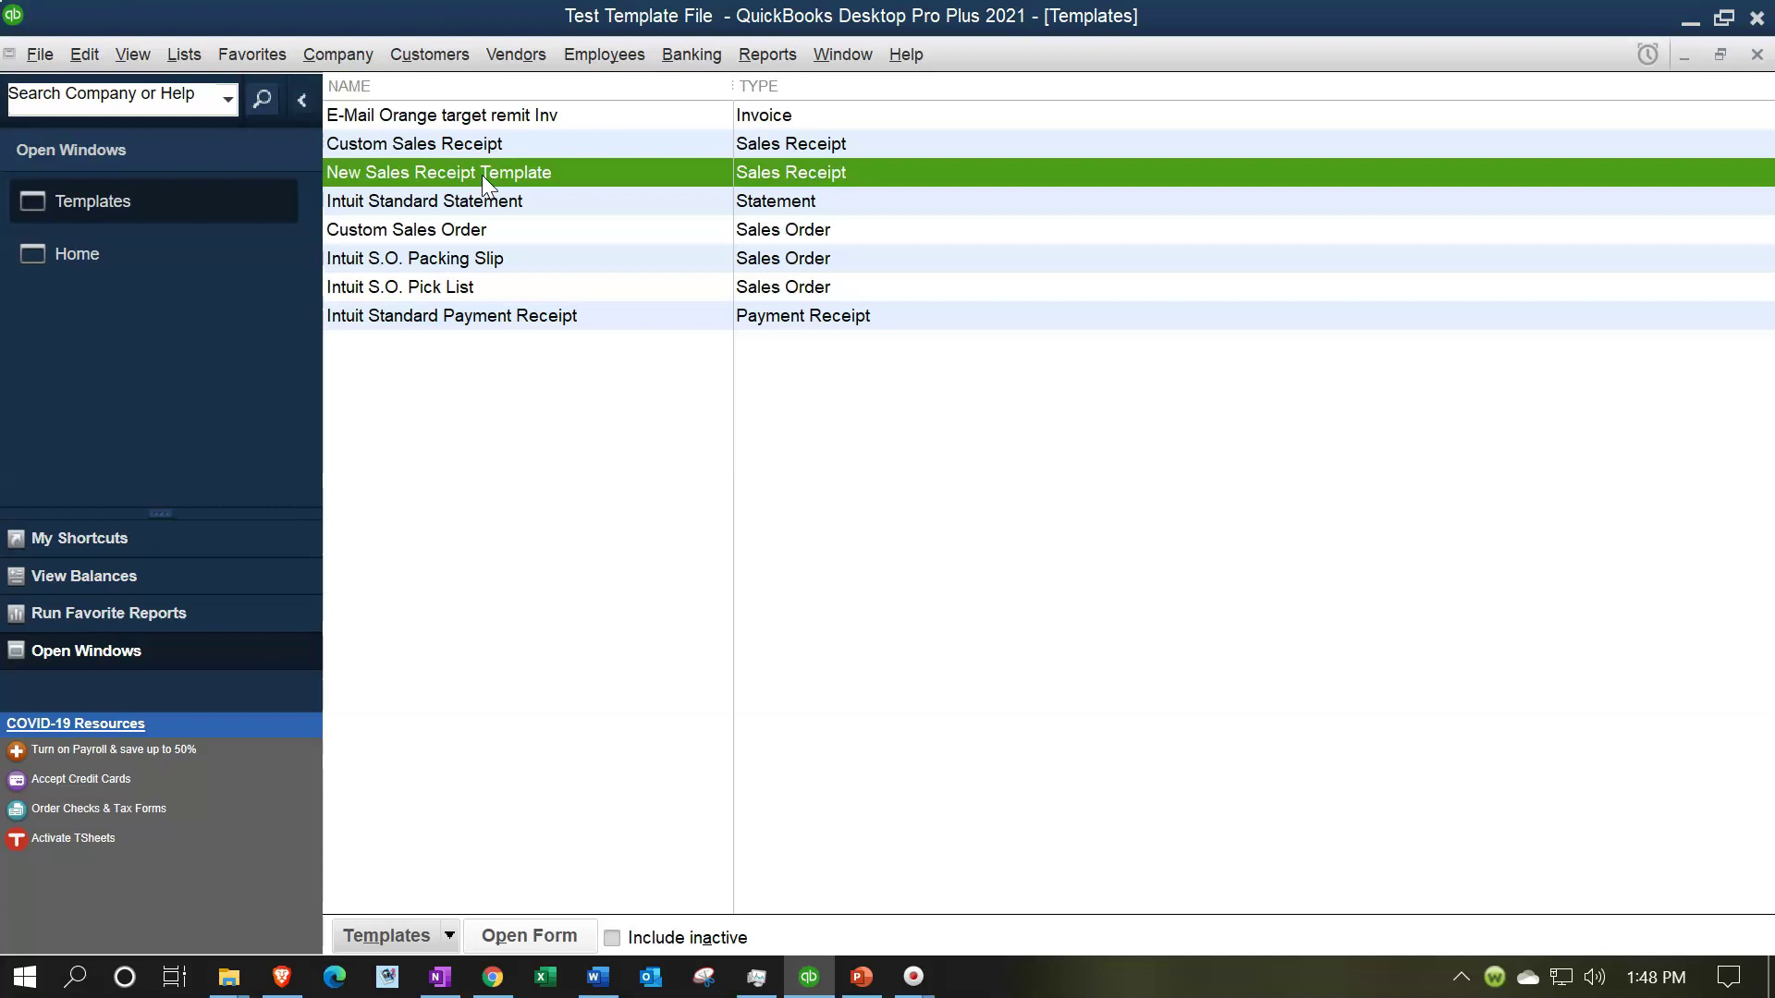
left_click(483, 144)
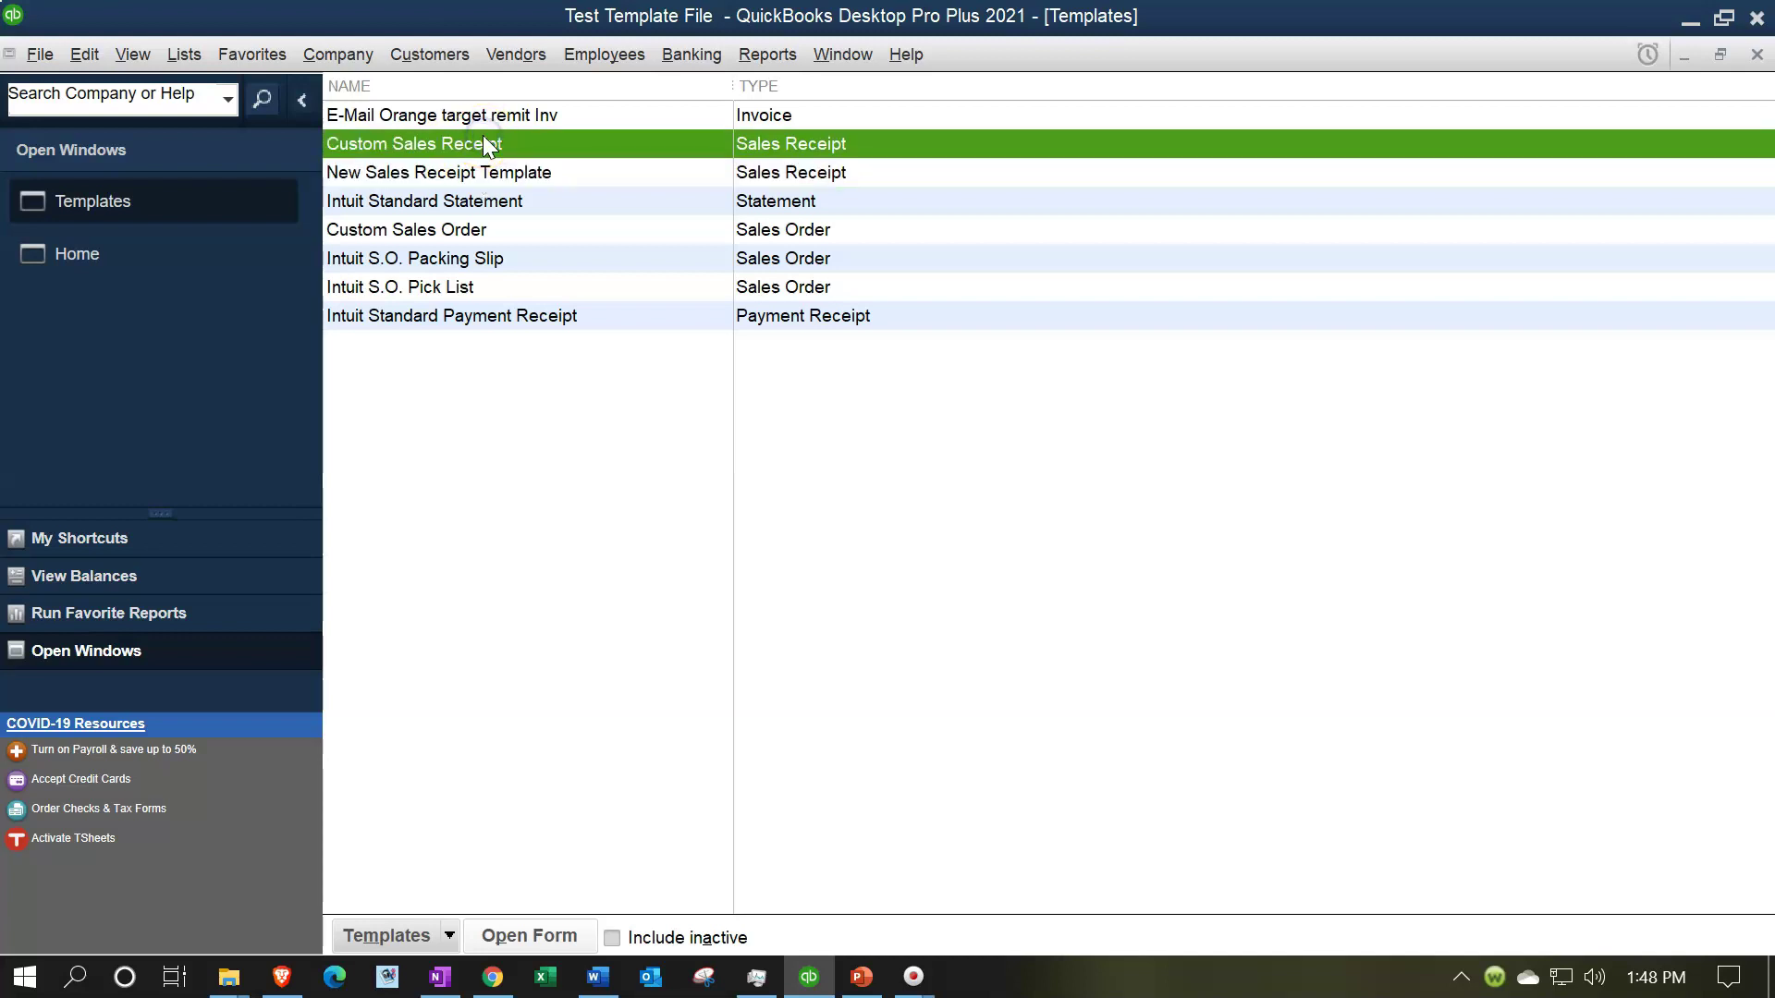
left_click(449, 936)
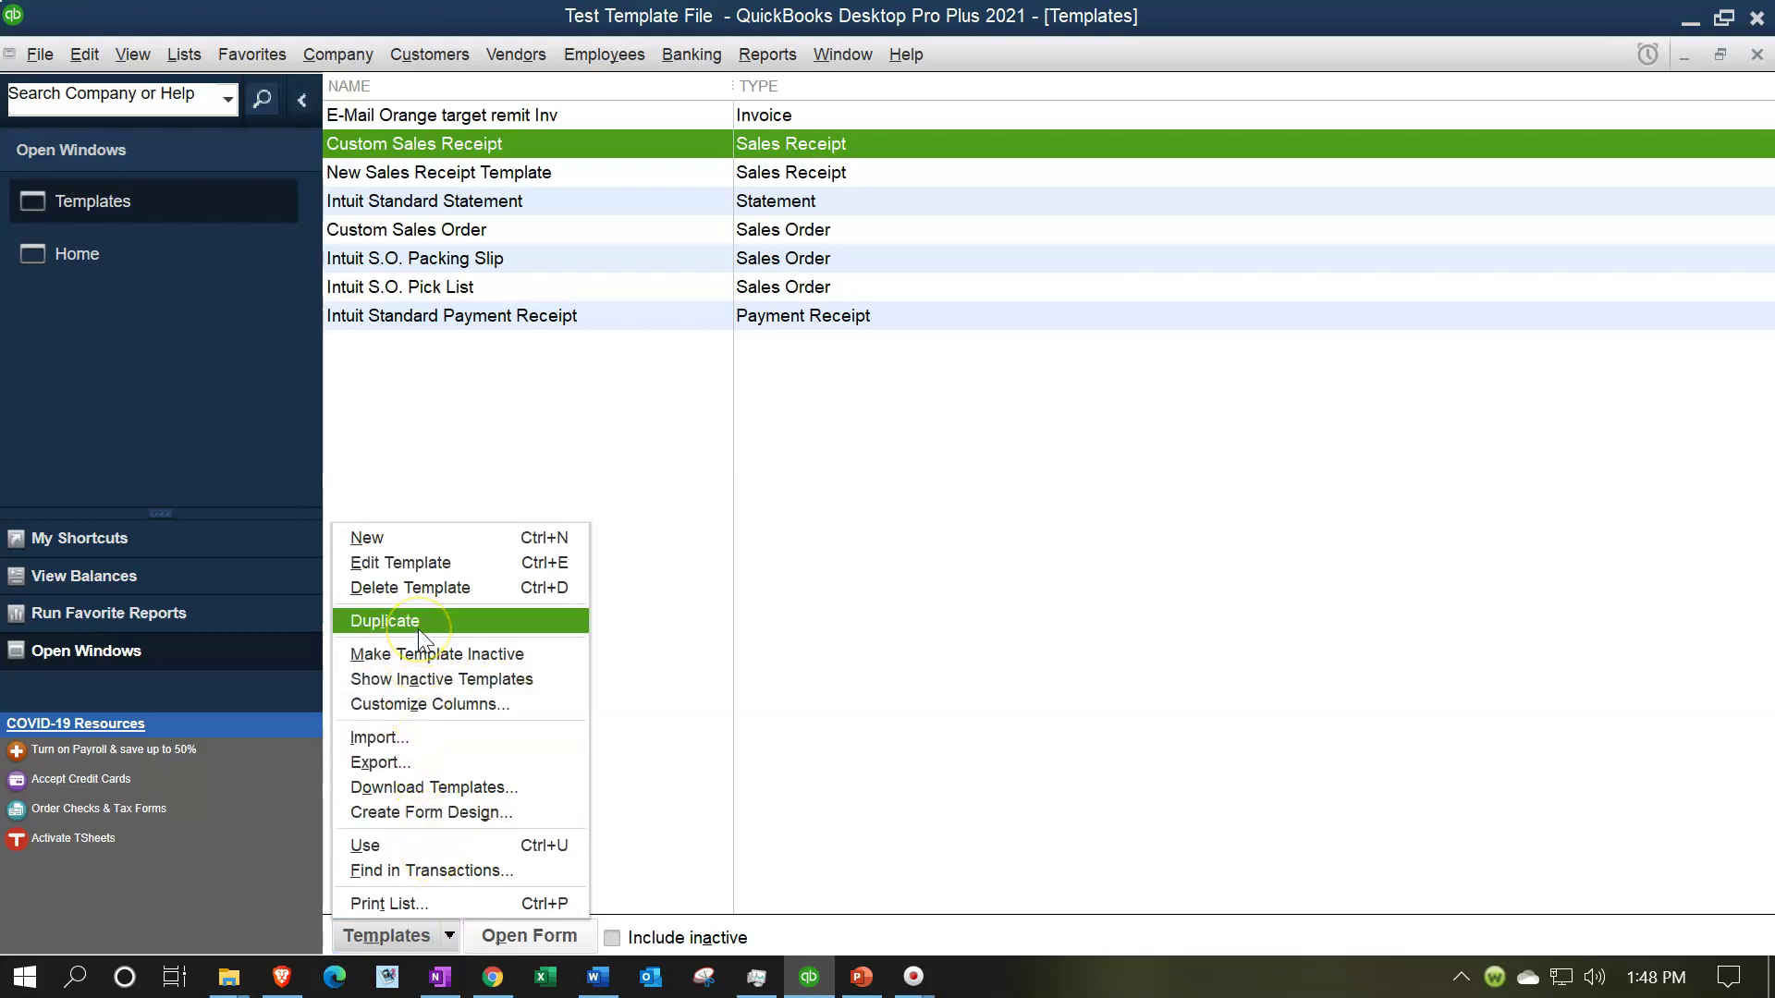
left_click(479, 395)
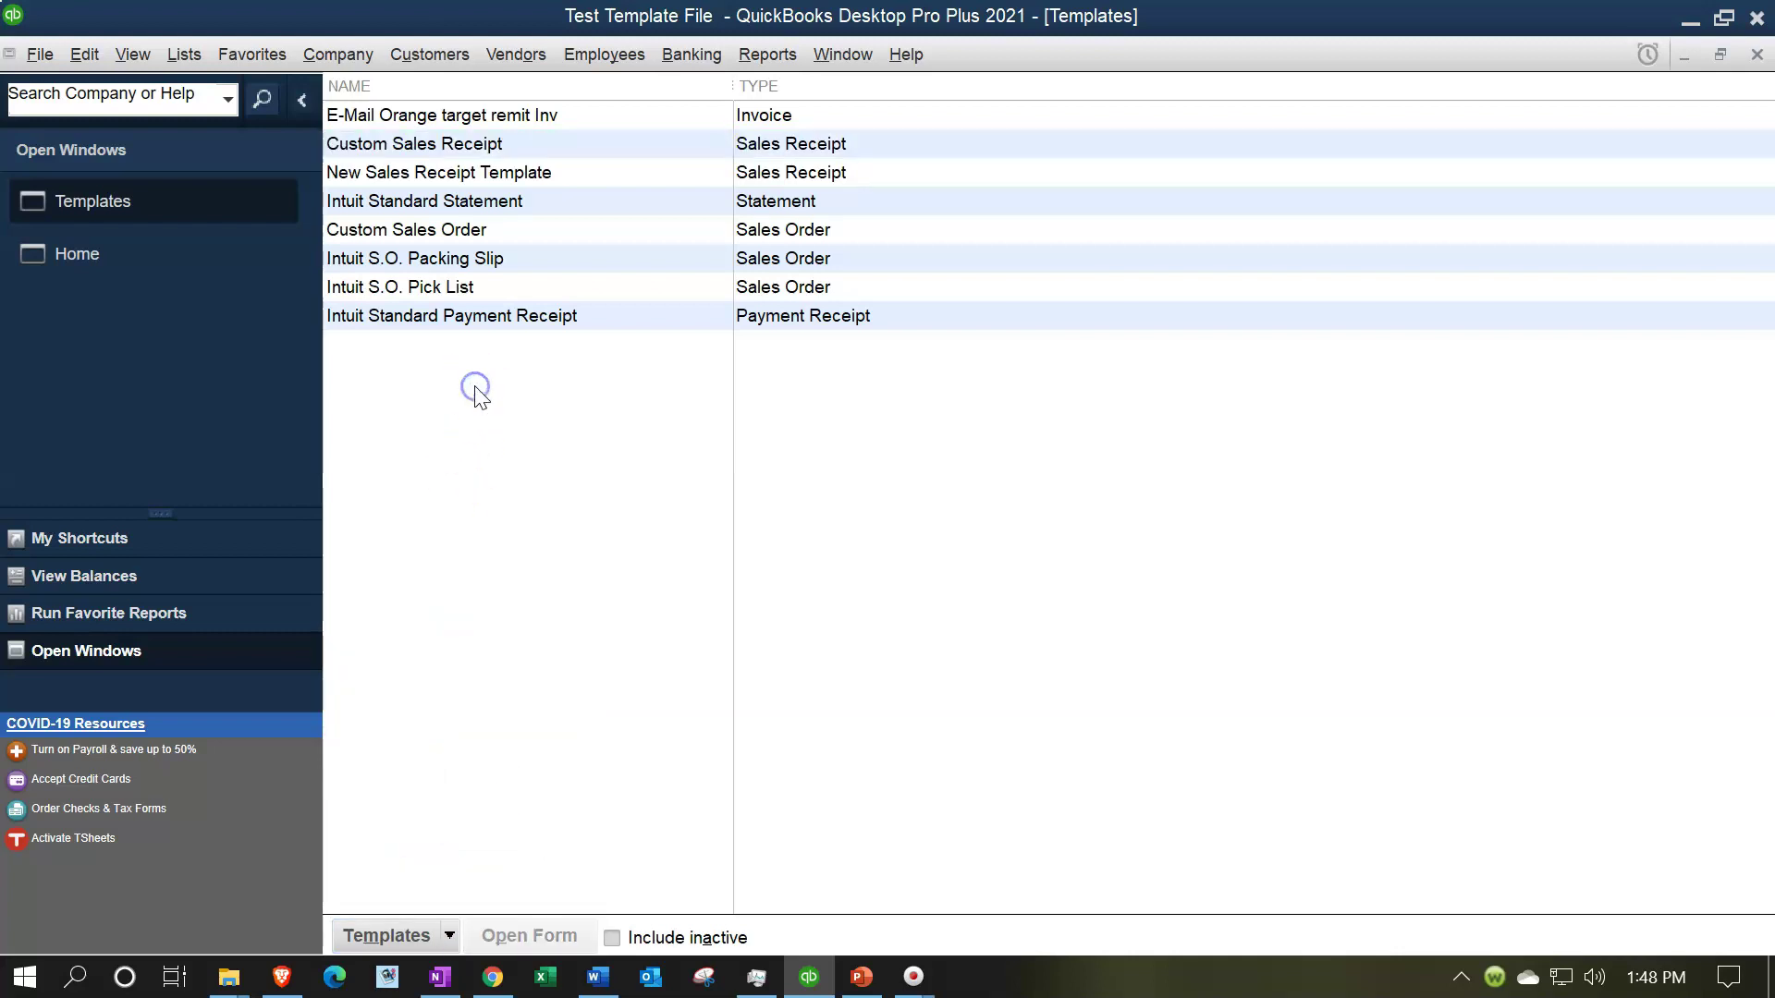
left_click(449, 935)
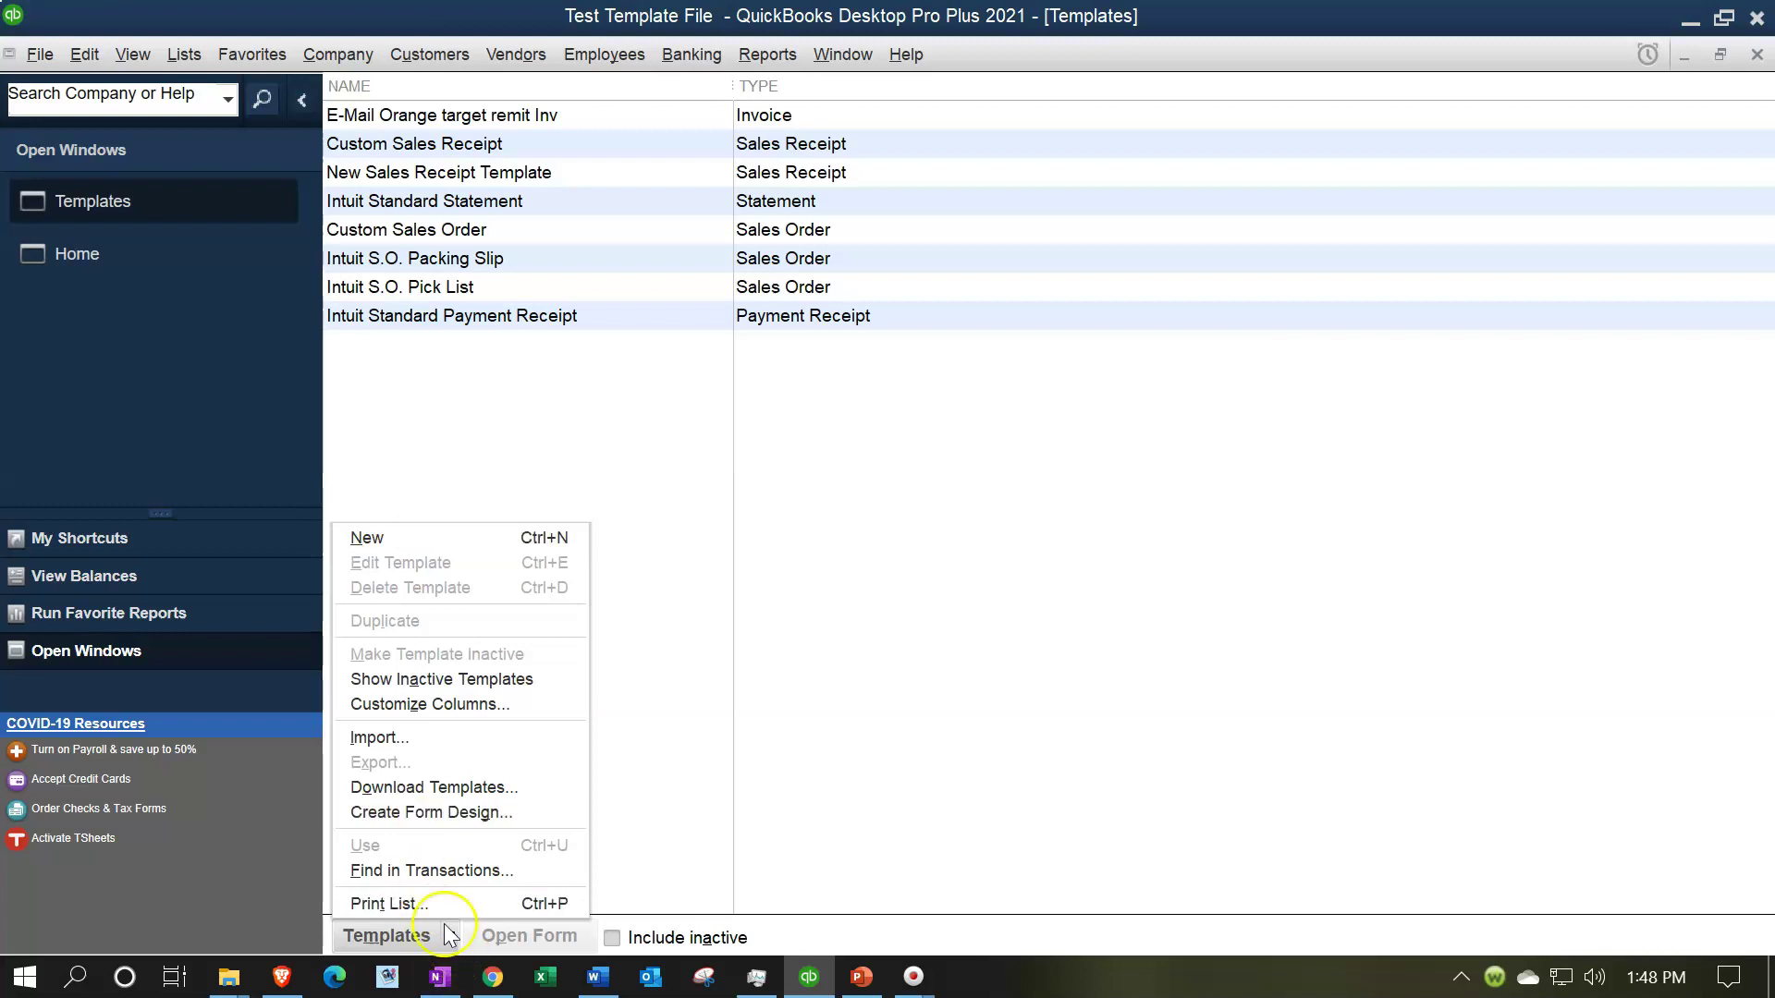
Step: Browse the online gallery's Sales Receipt and Donation sections and download QB Standard Donation.DES
left_click(440, 793)
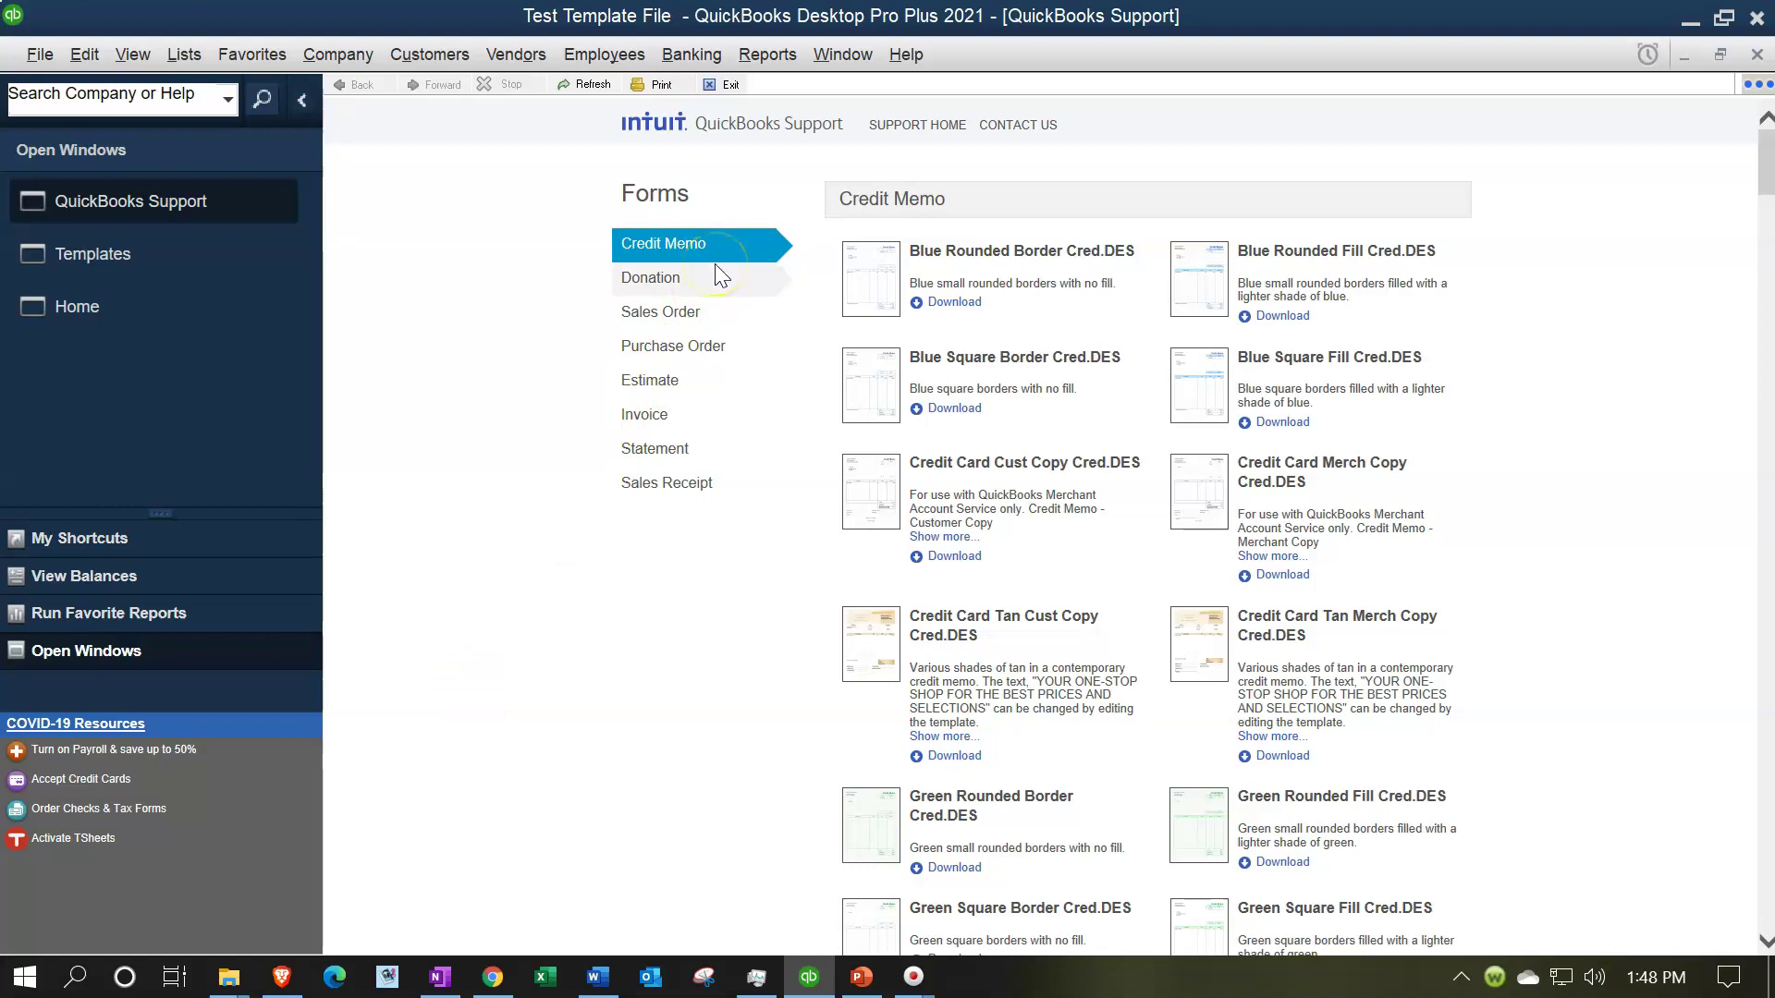
left_click(699, 484)
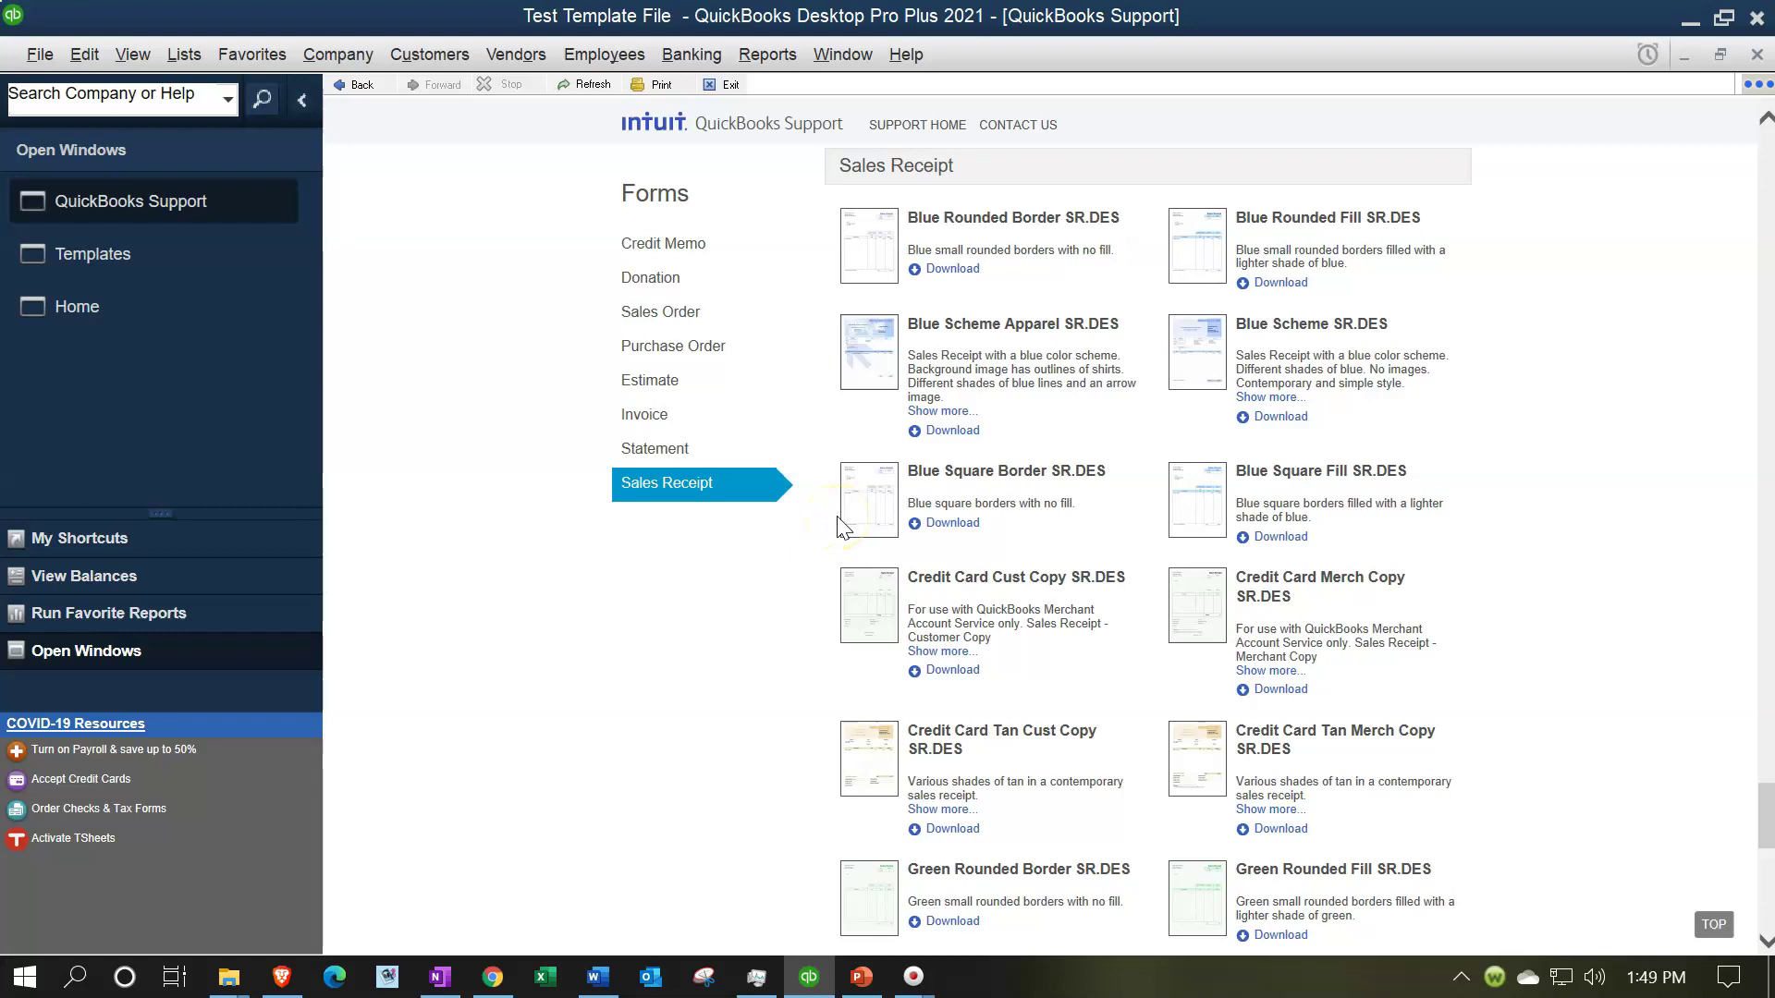
scroll(903, 666, "up", 3)
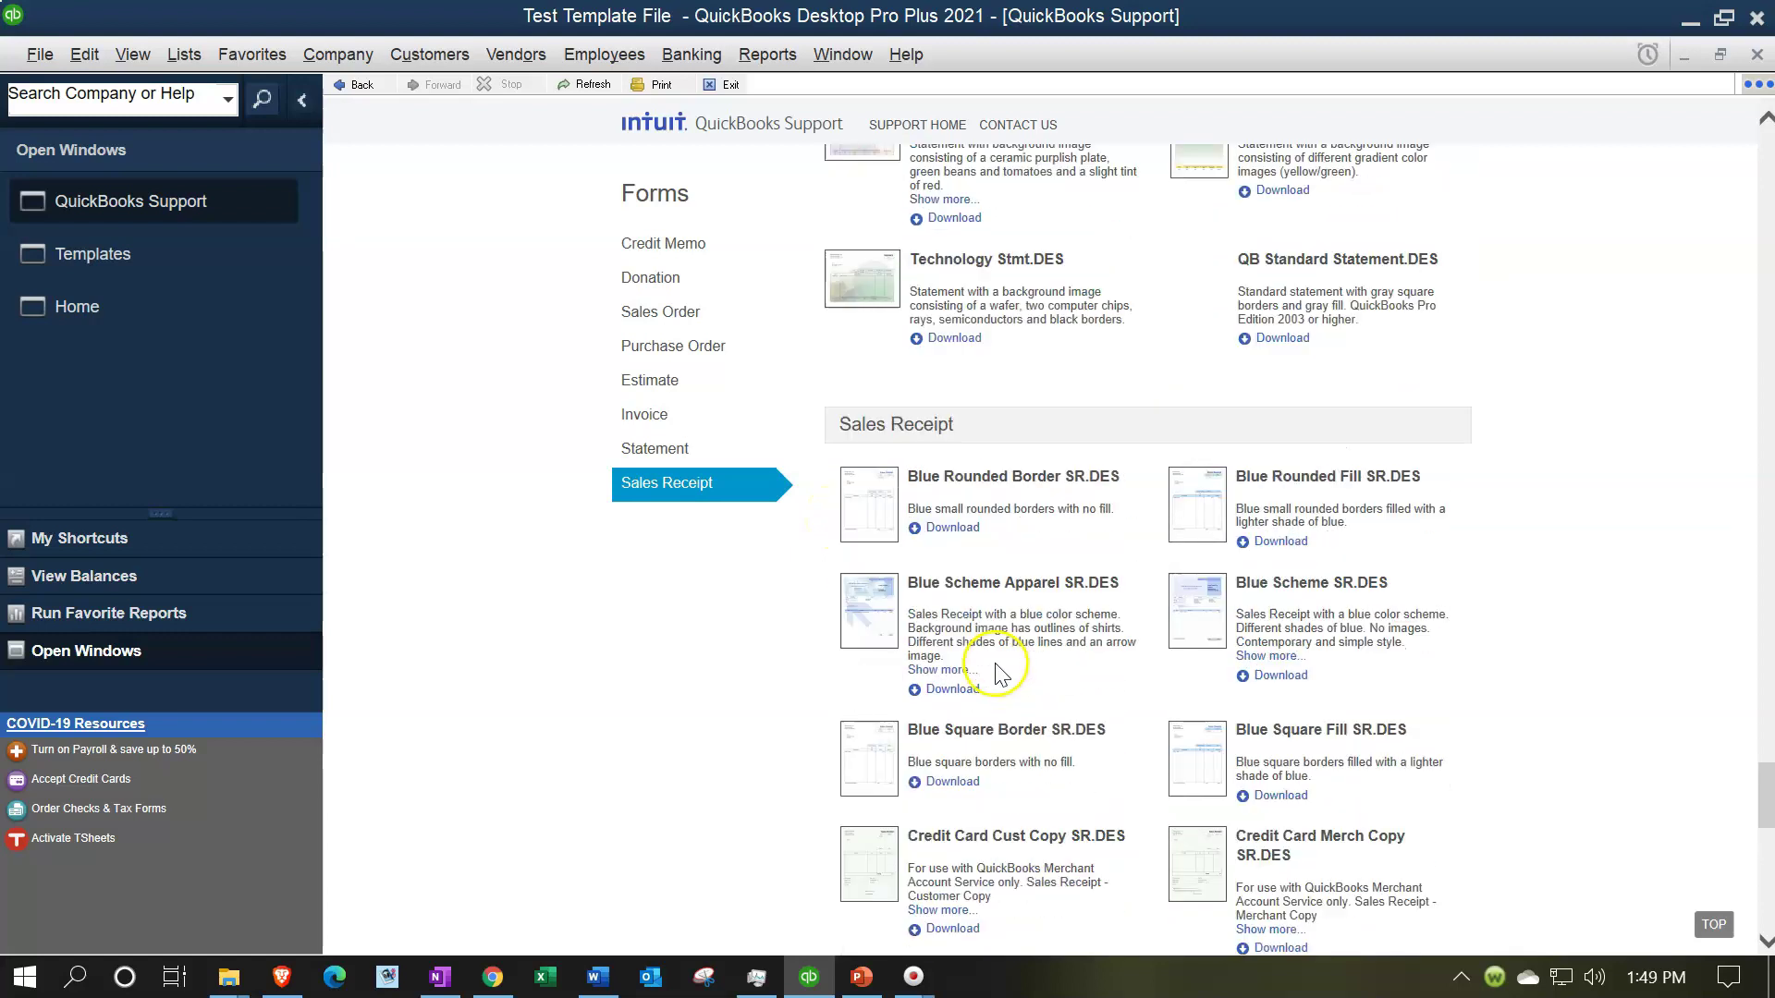
left_click(674, 296)
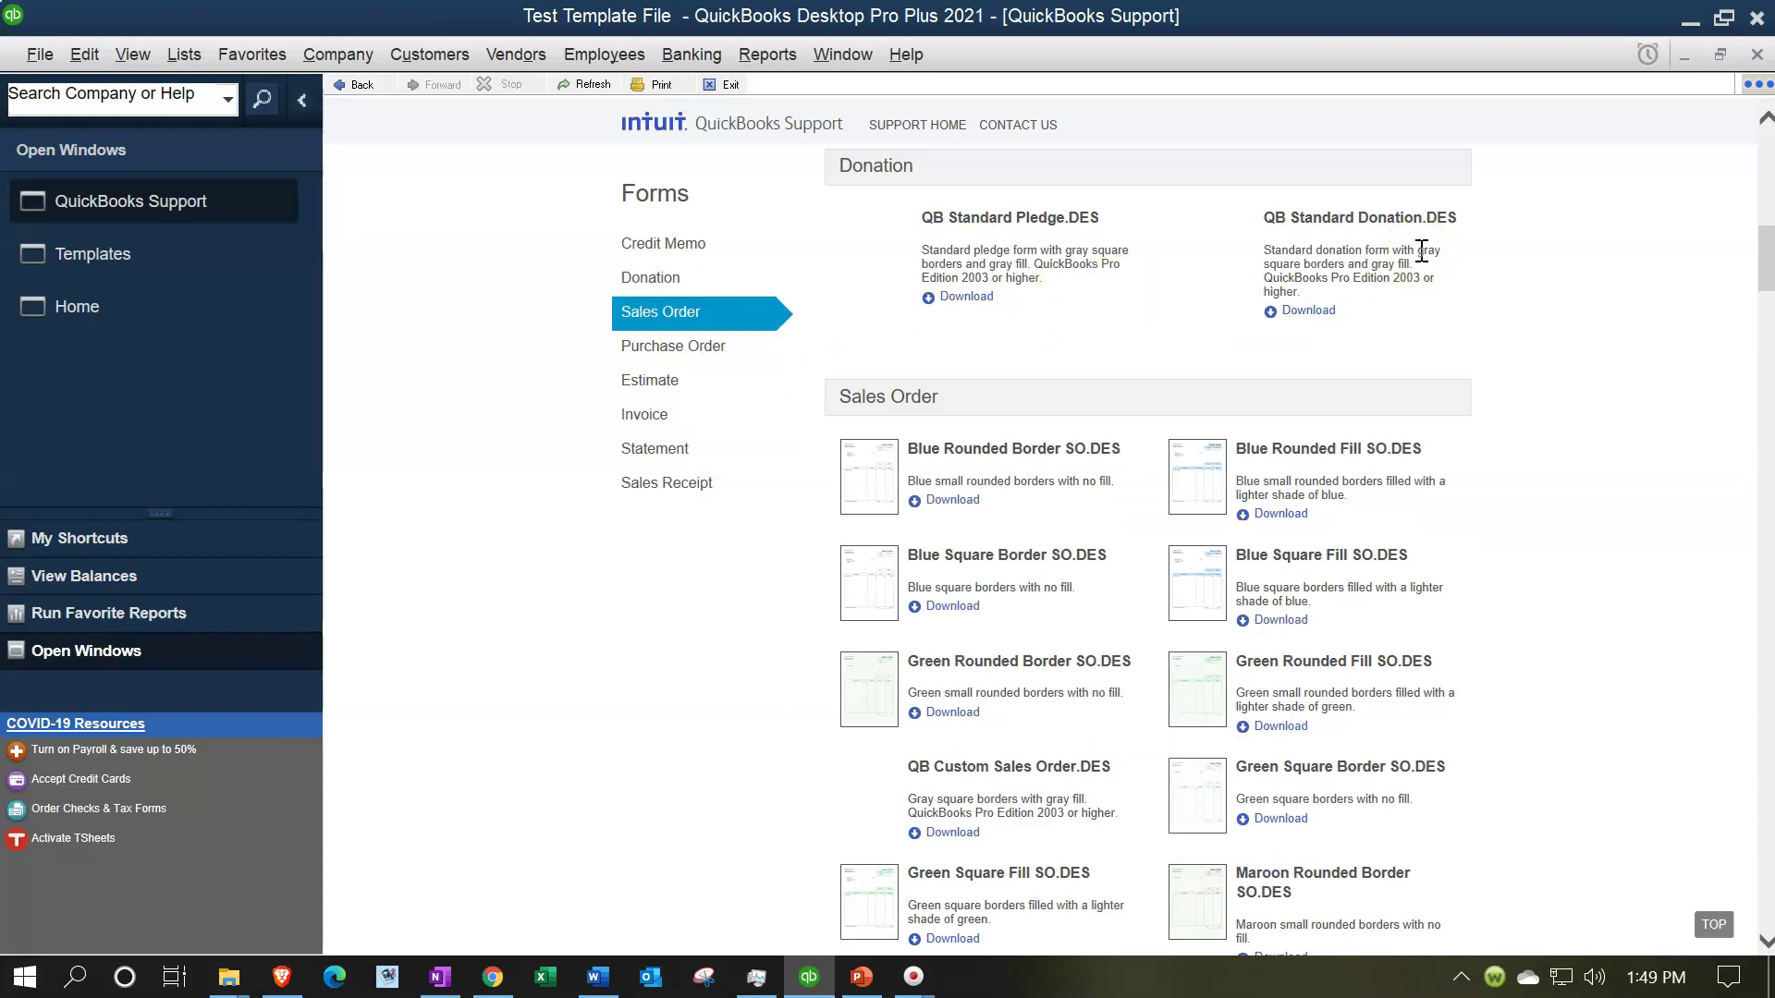
left_click(1313, 314)
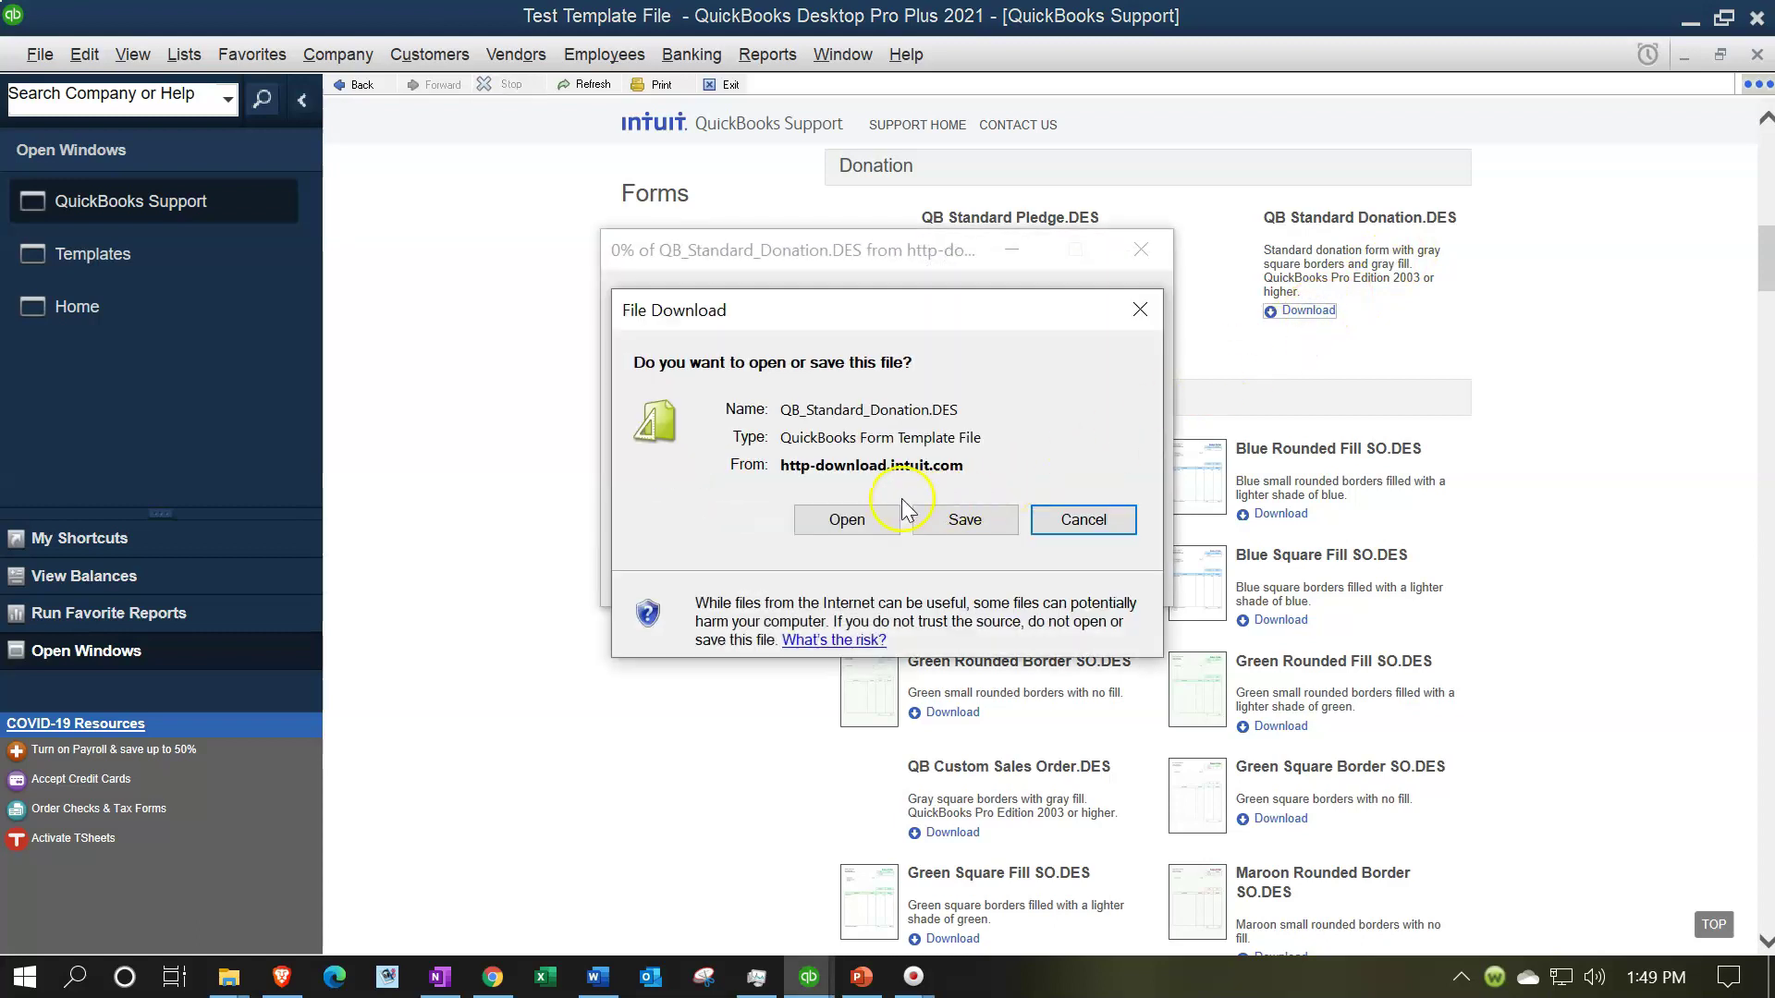
Step: Import QB_Standard_Donation with its default settings and bring the Templates list forward
left_click(841, 514)
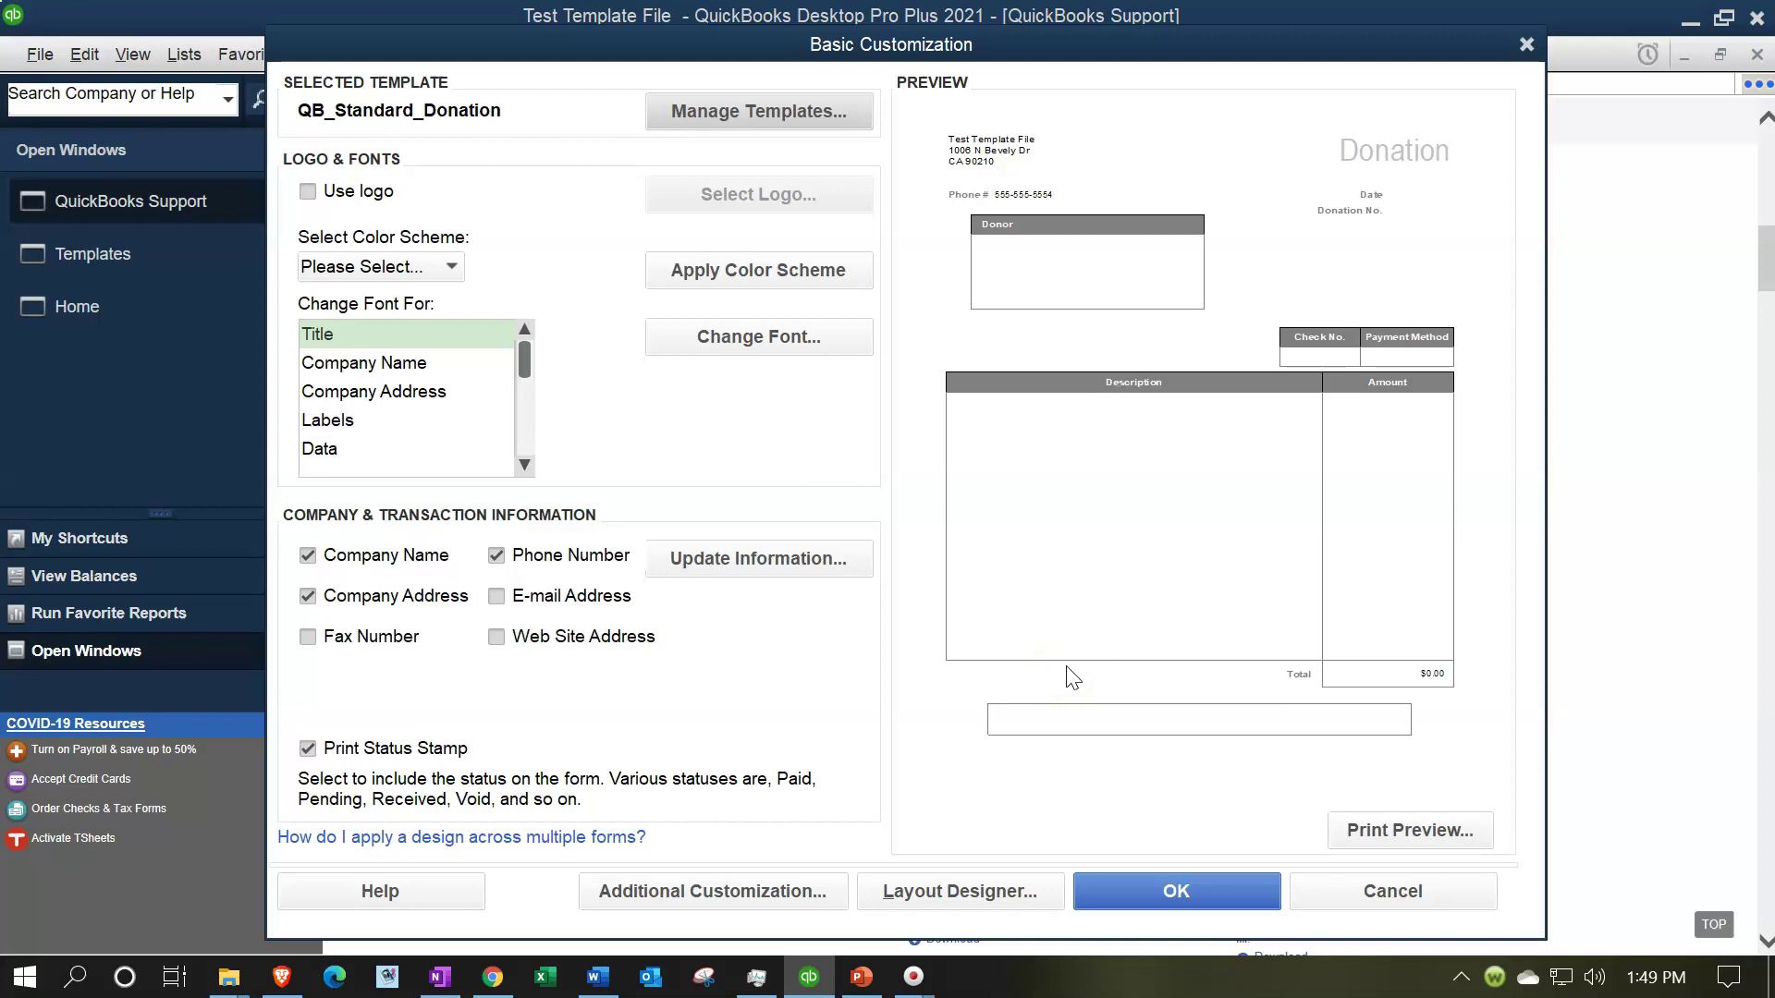
left_click(1171, 895)
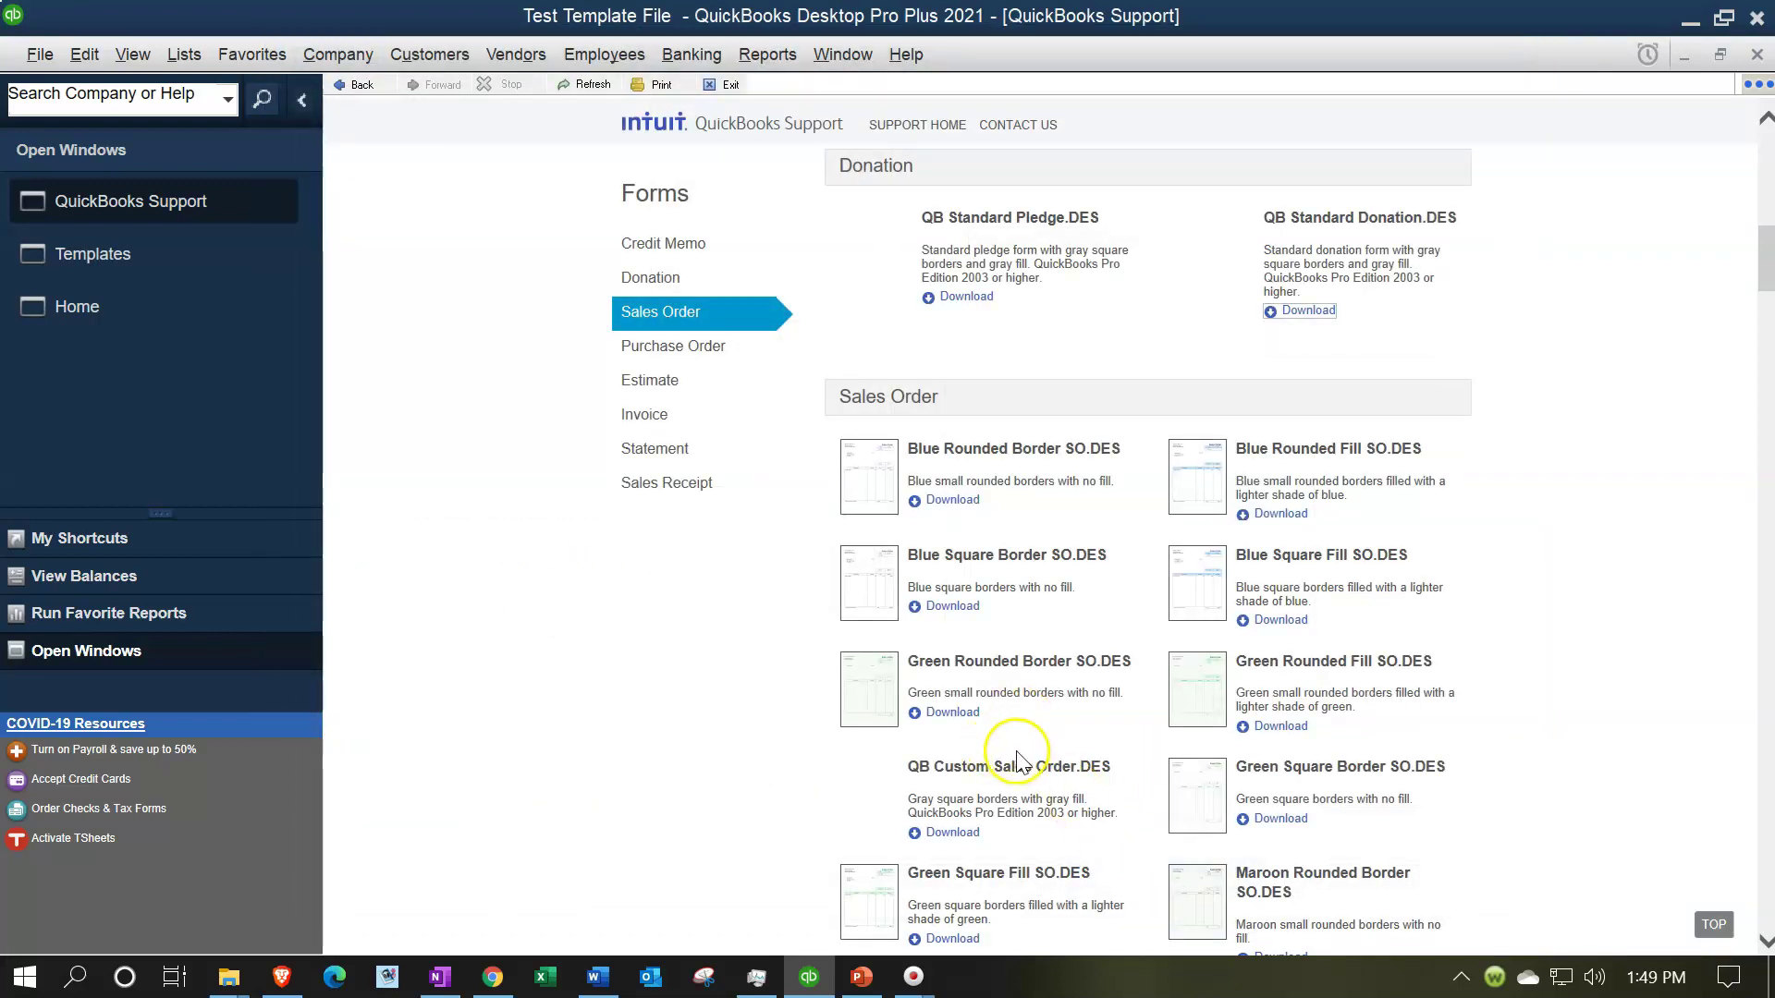
left_click(157, 263)
Step: Open Basic Customization for QB_Standard_Donation and move the dialog to the right
left_click(267, 226)
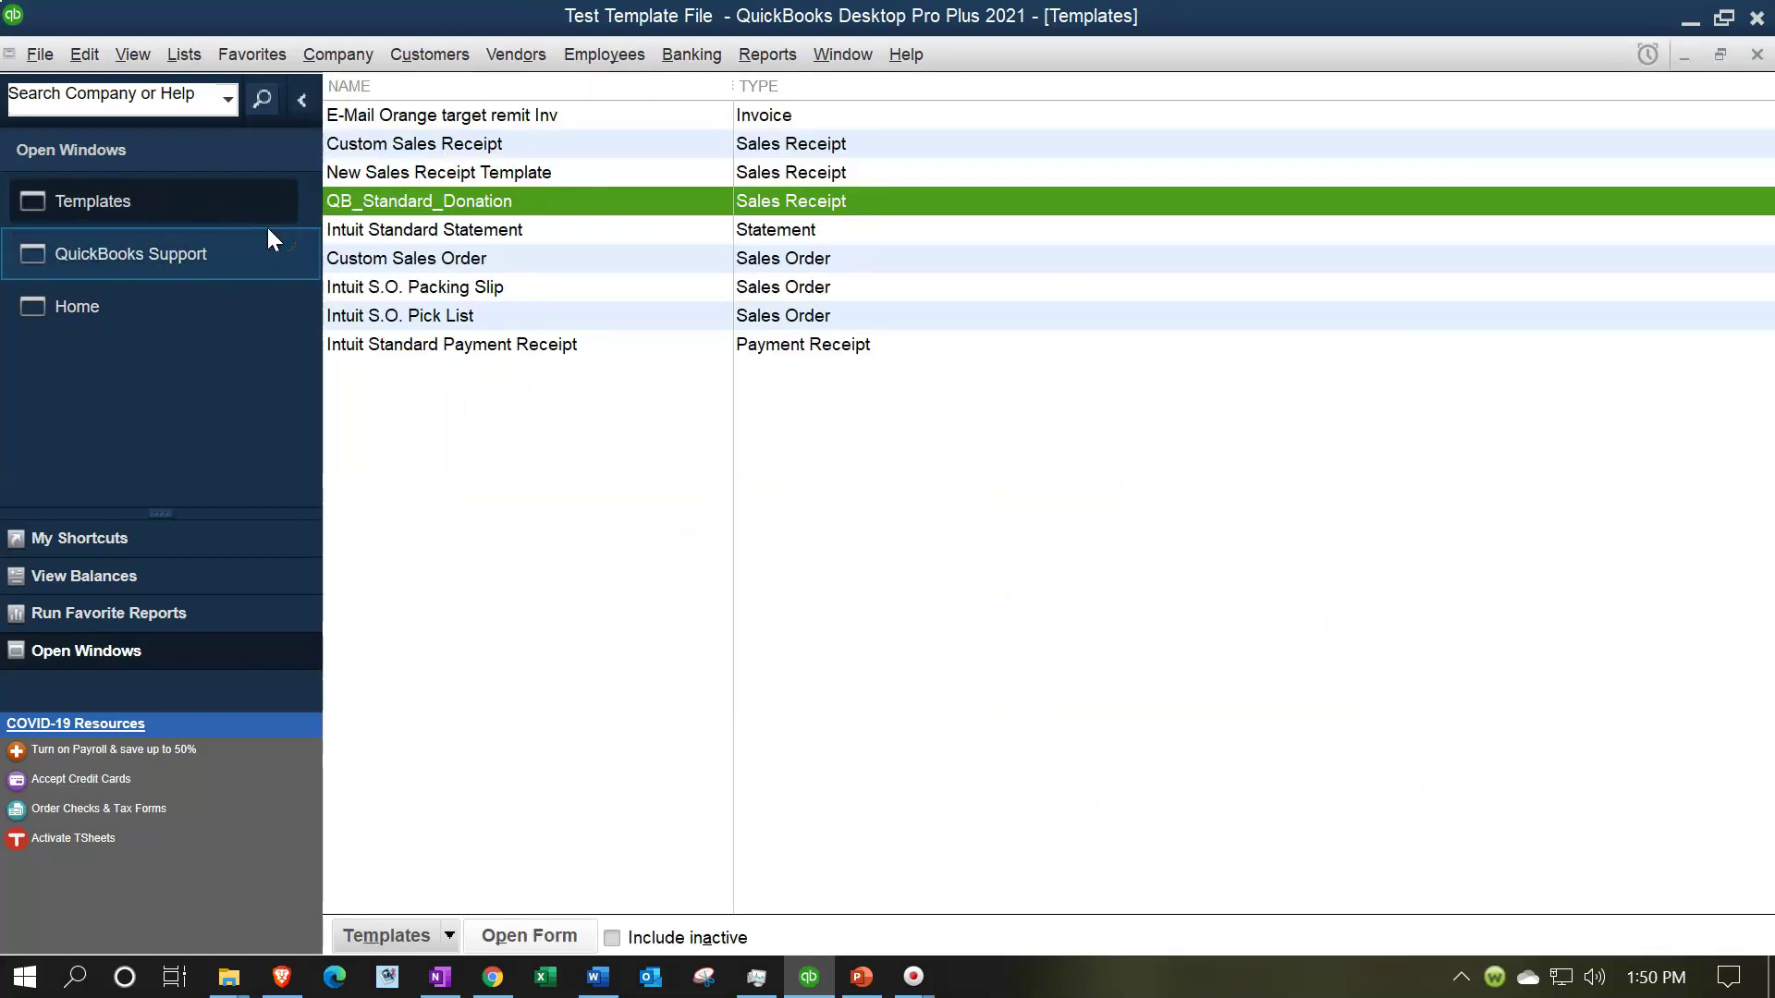
left_click(430, 196)
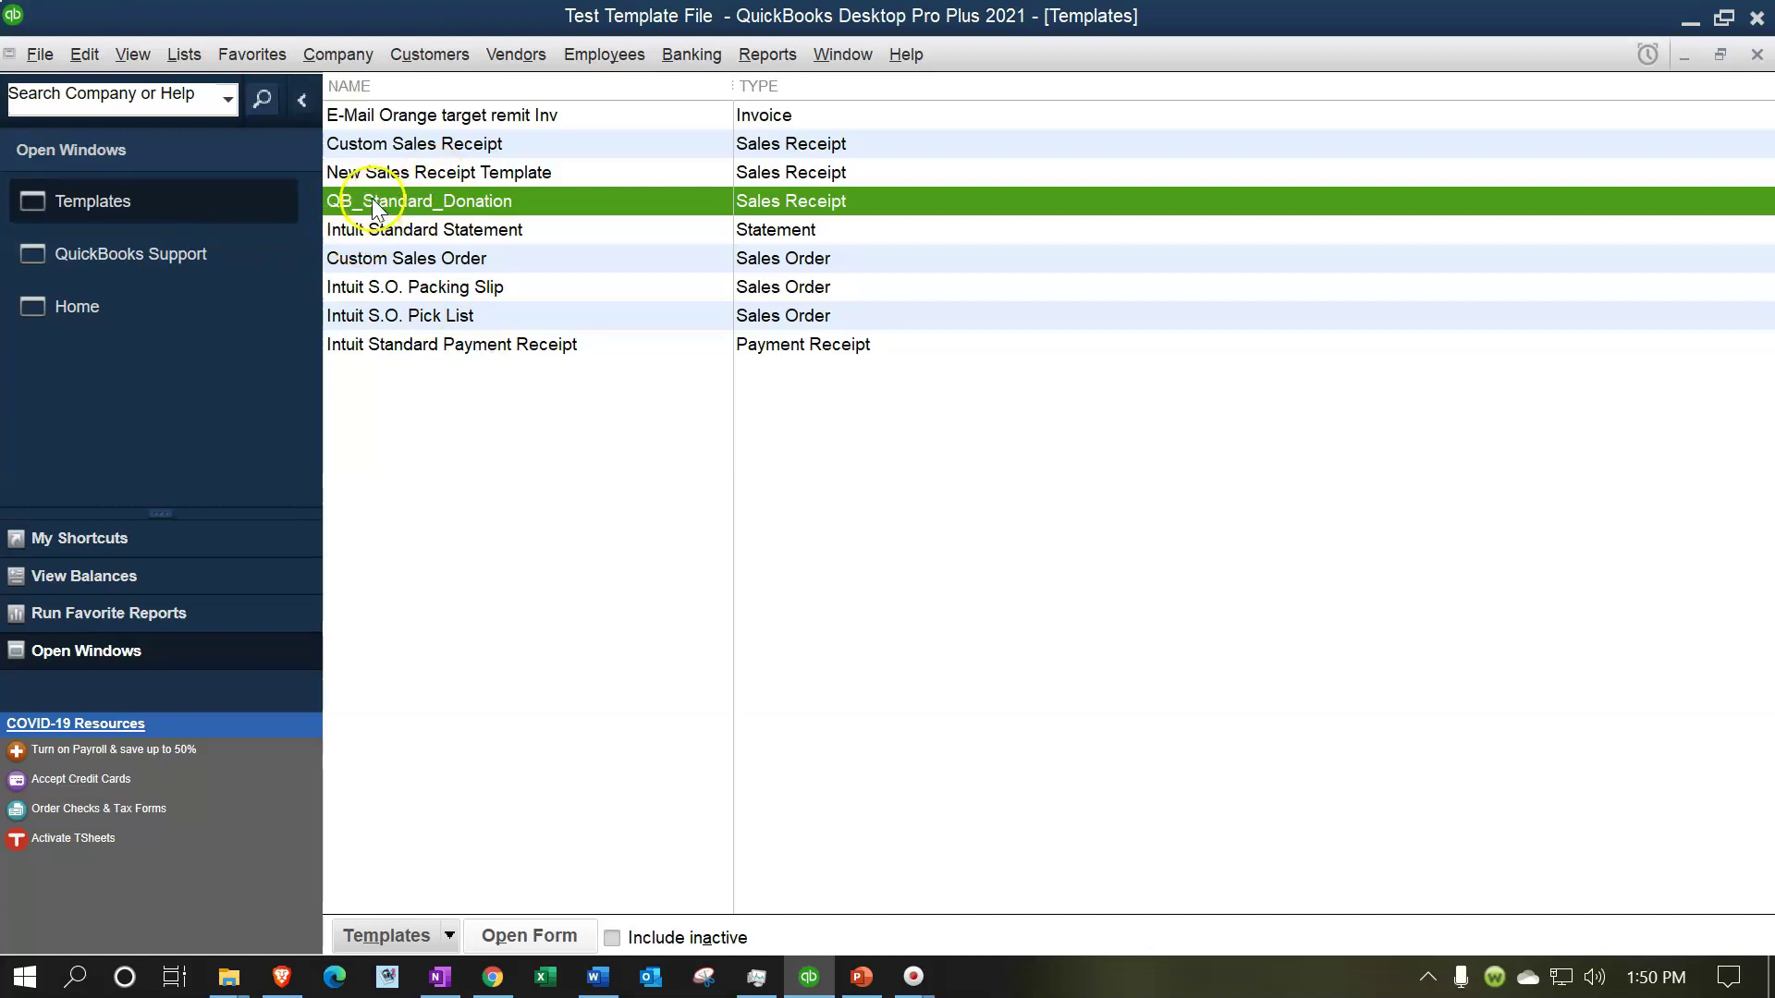
double_click(433, 196)
left_click_drag(722, 37, 995, 47)
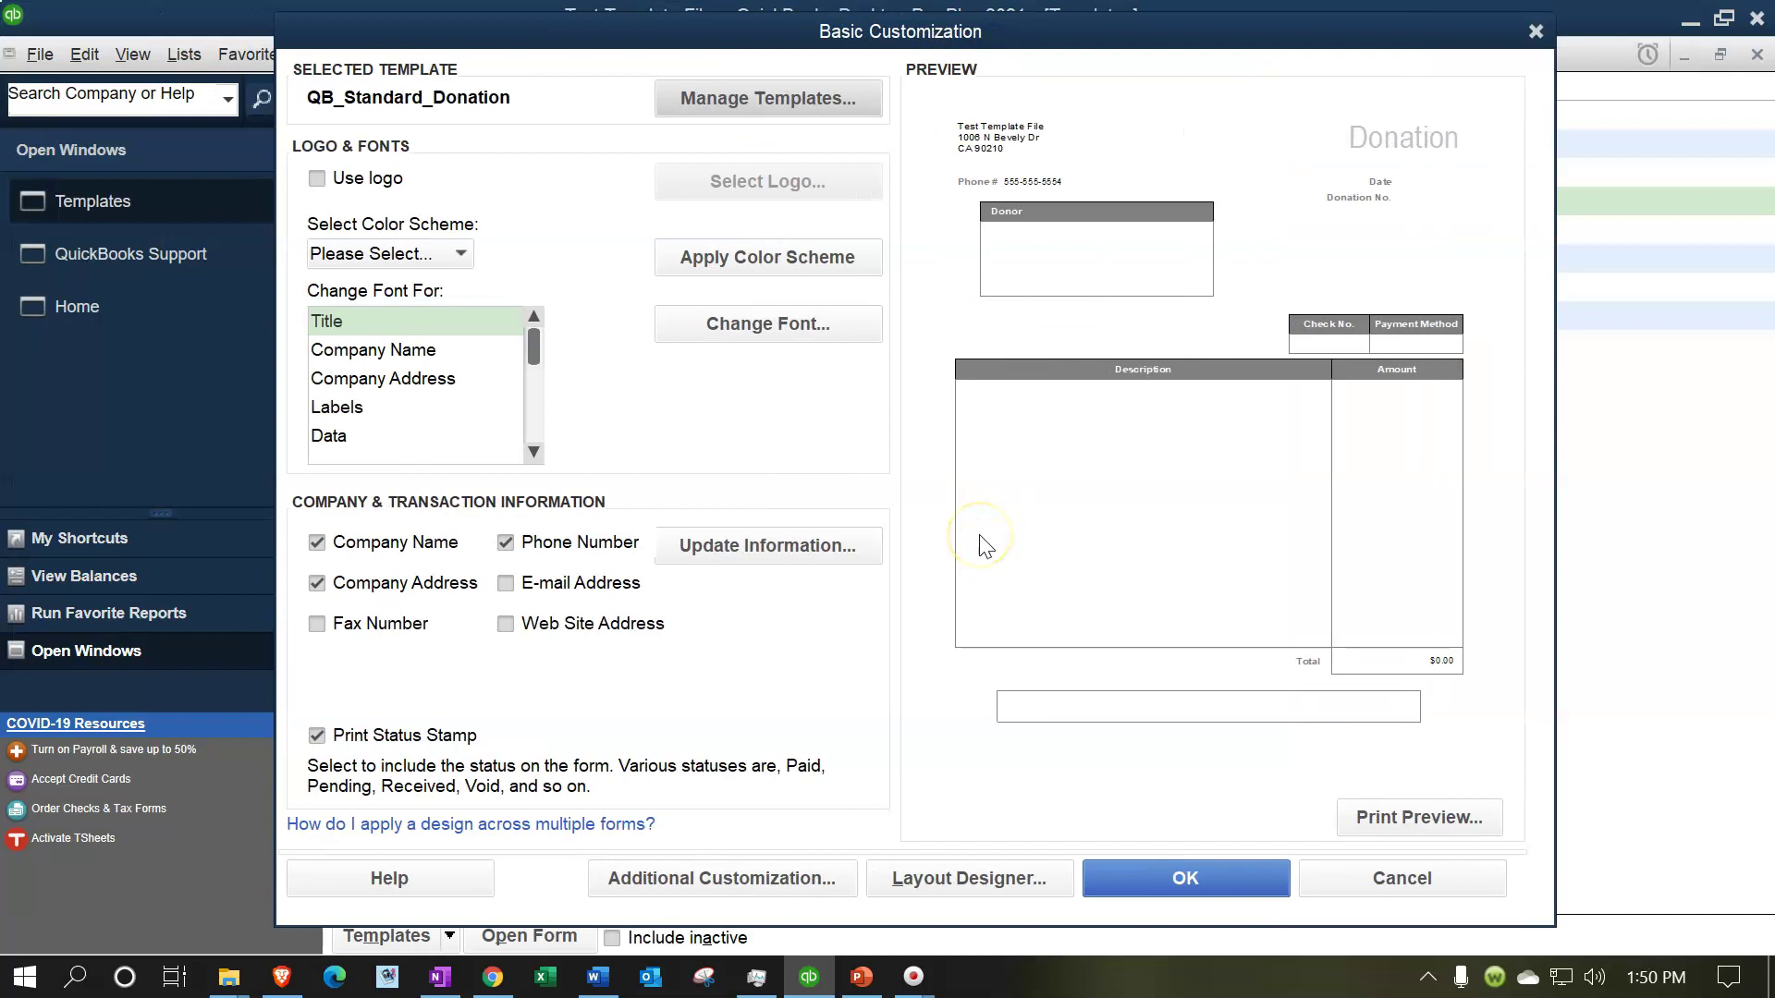
left_click_drag(785, 33, 849, 34)
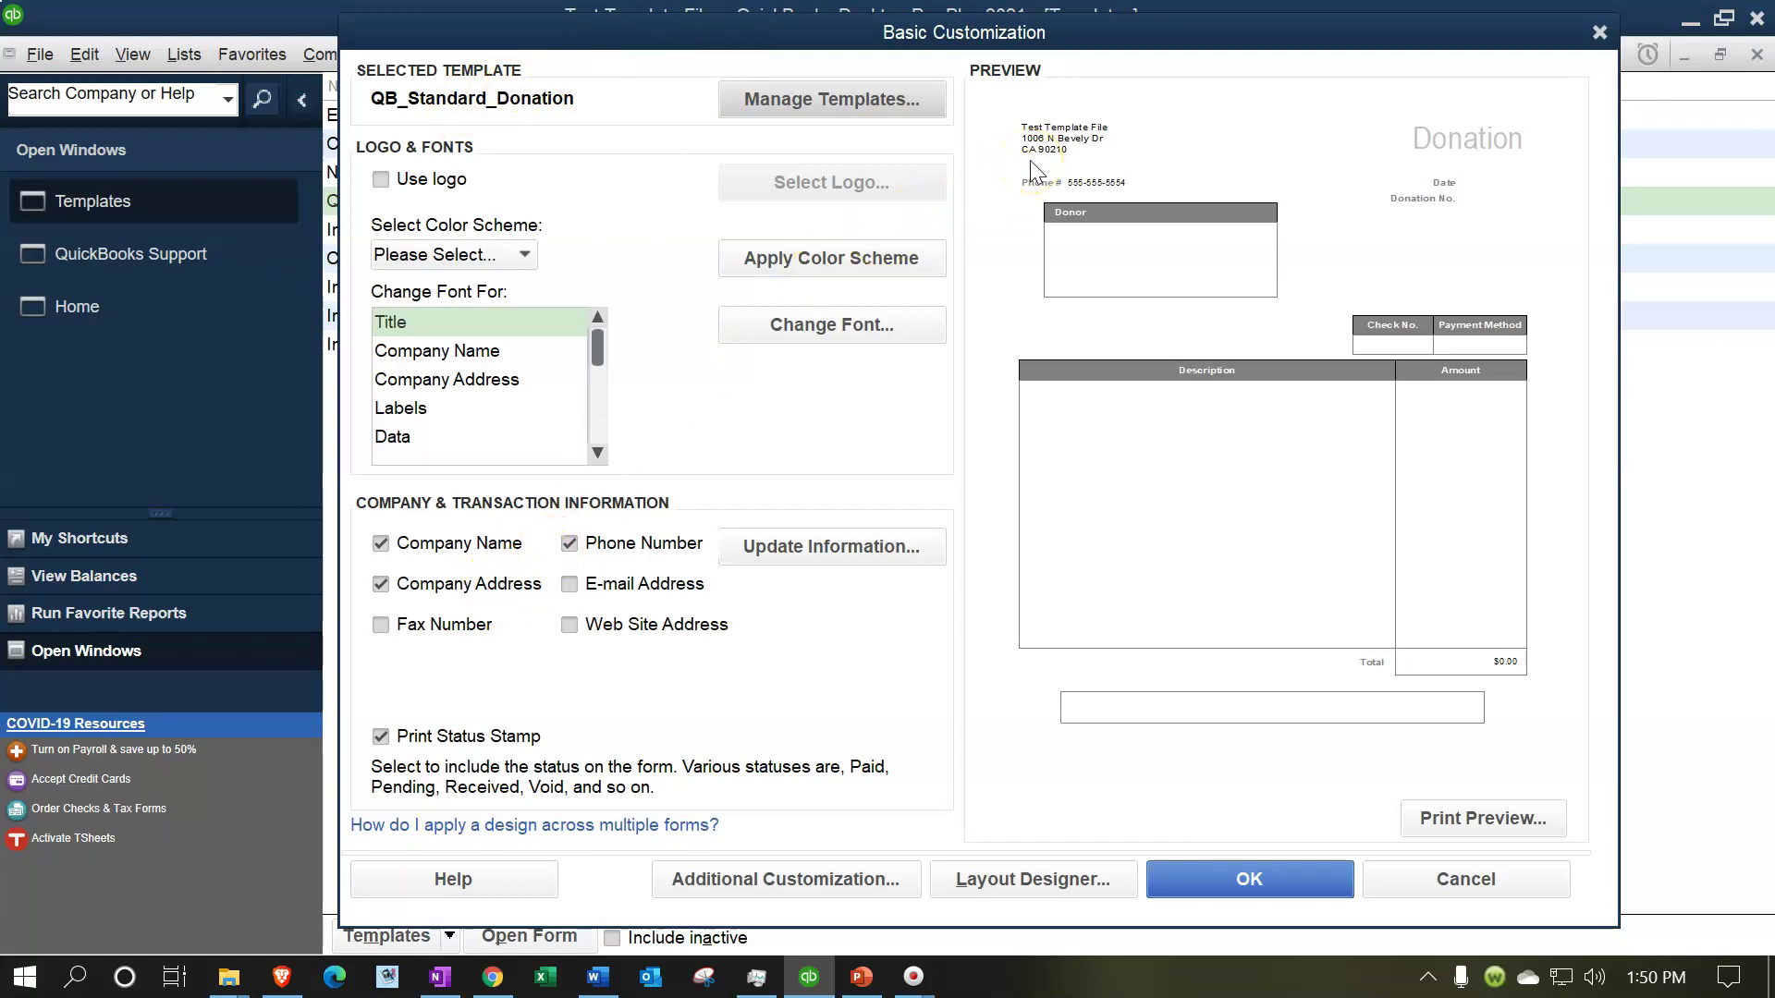
Step: Review the template's Columns, Footer and Print settings in Additional Customization
left_click(758, 897)
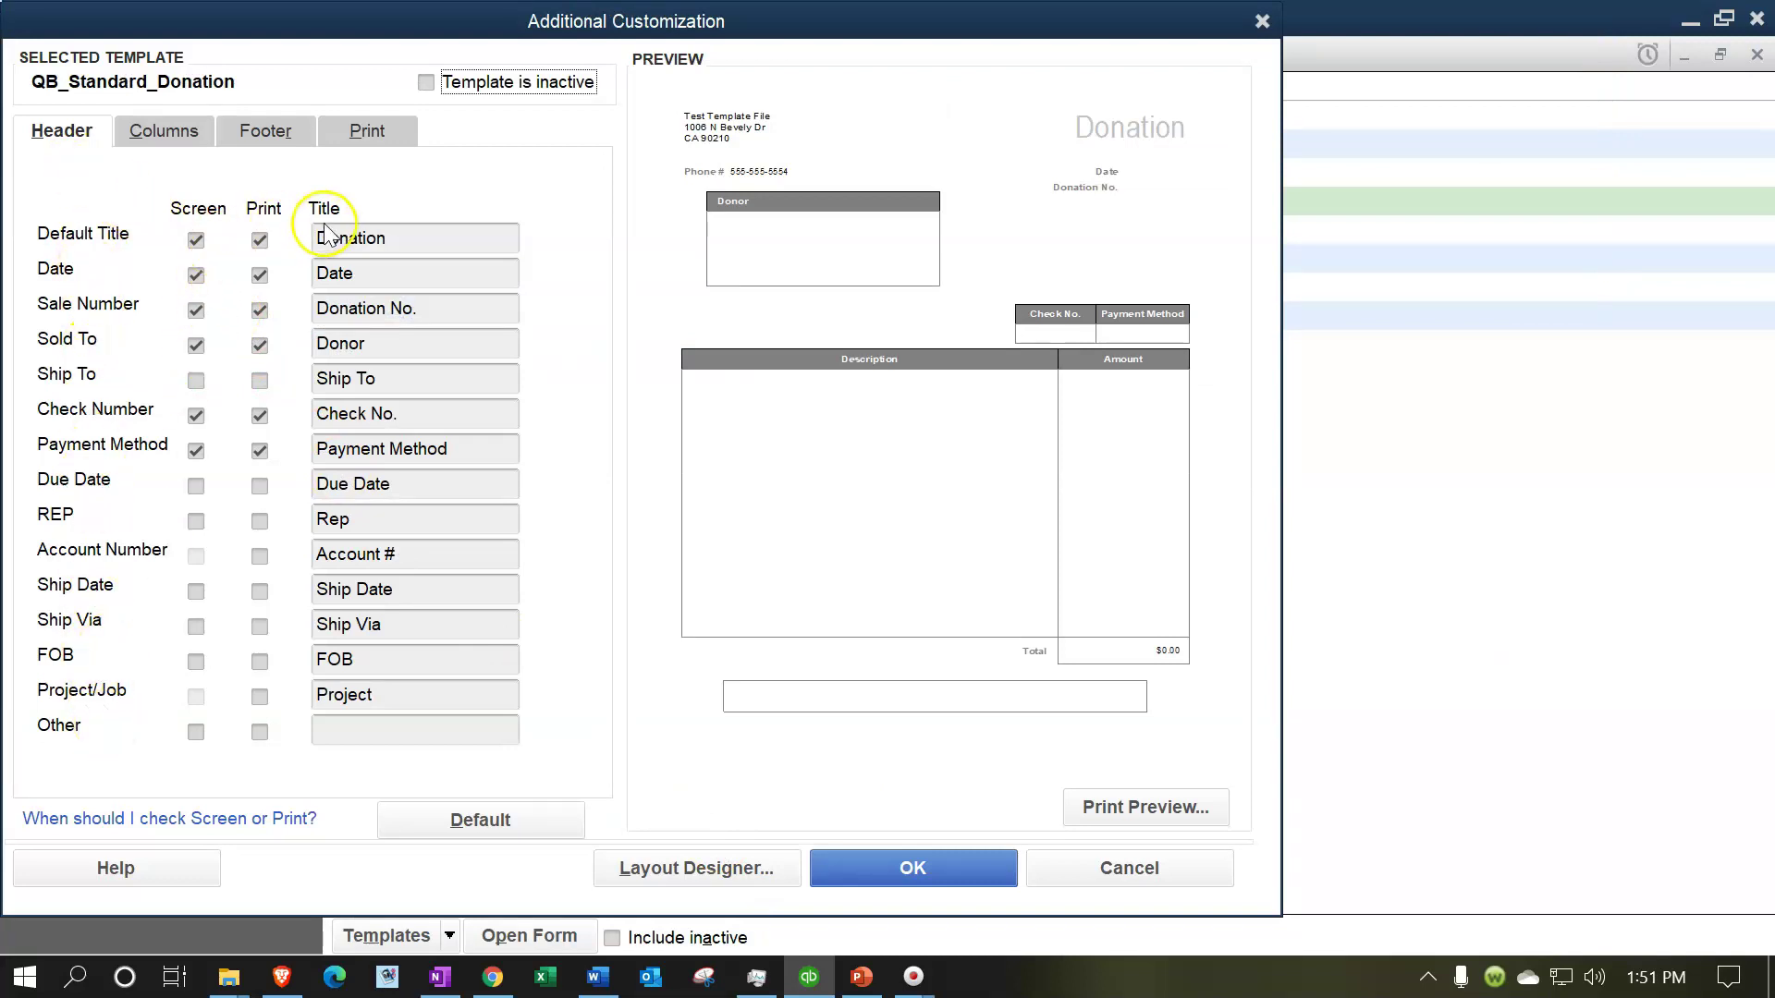
left_click(141, 132)
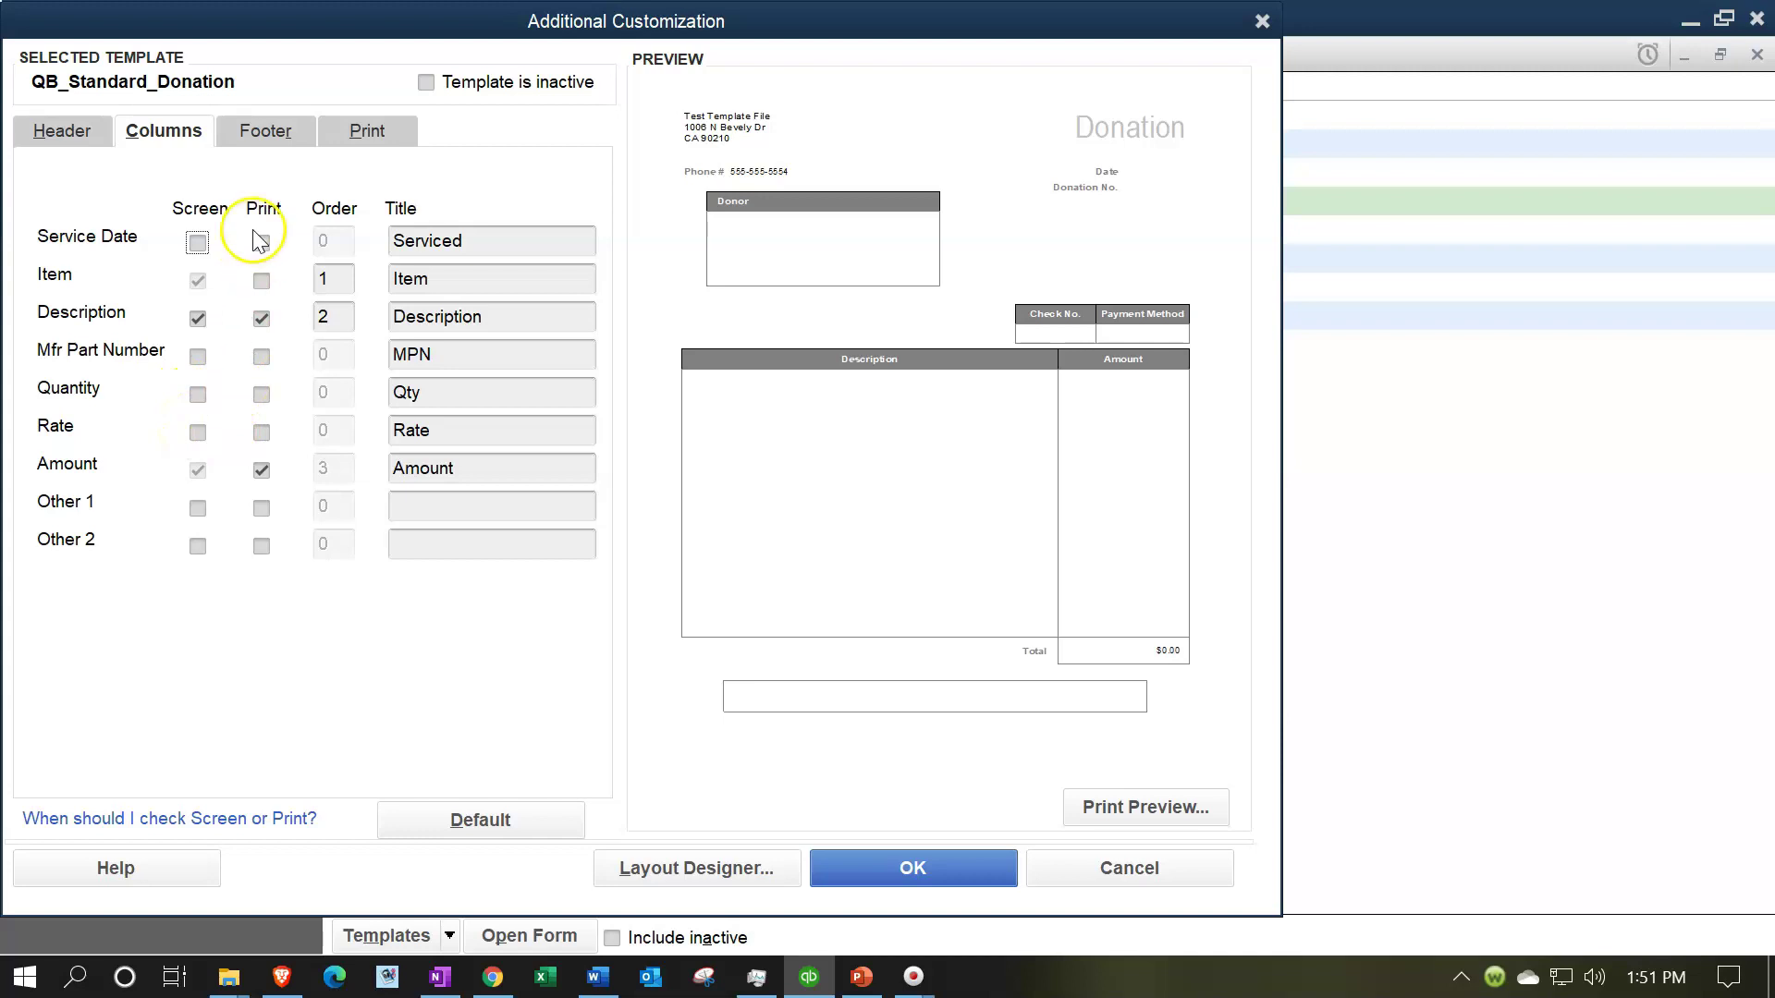
left_click(285, 129)
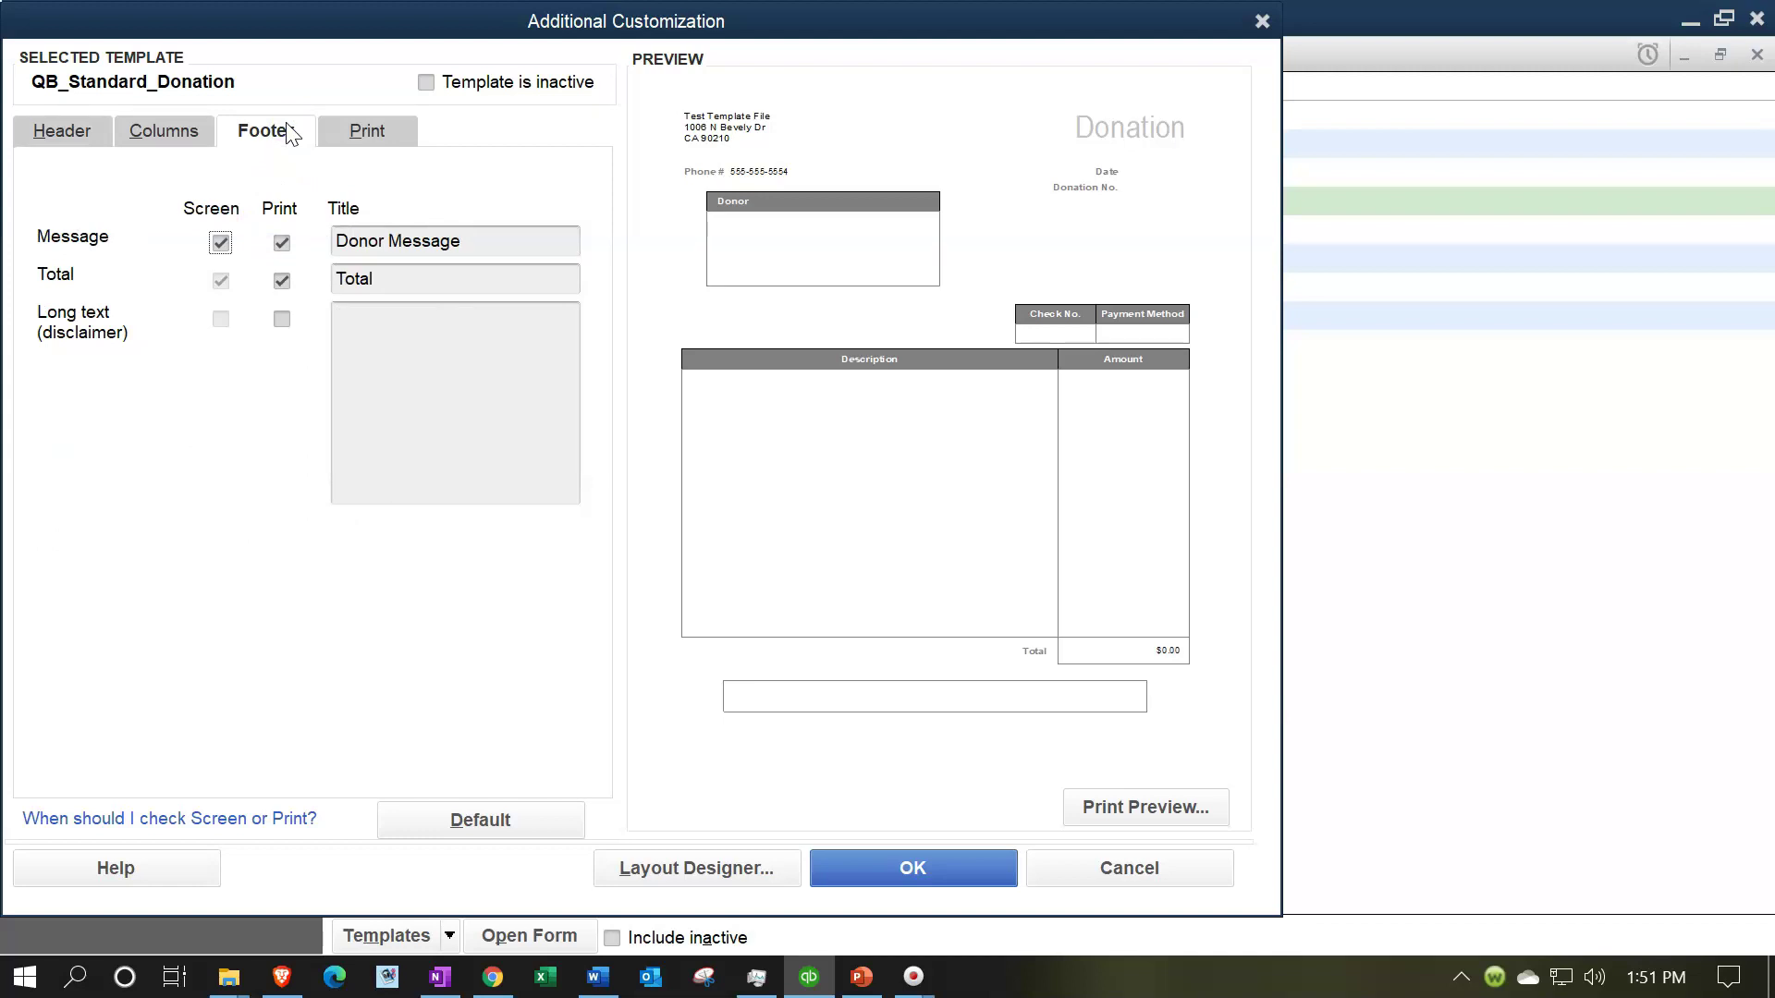
left_click(342, 130)
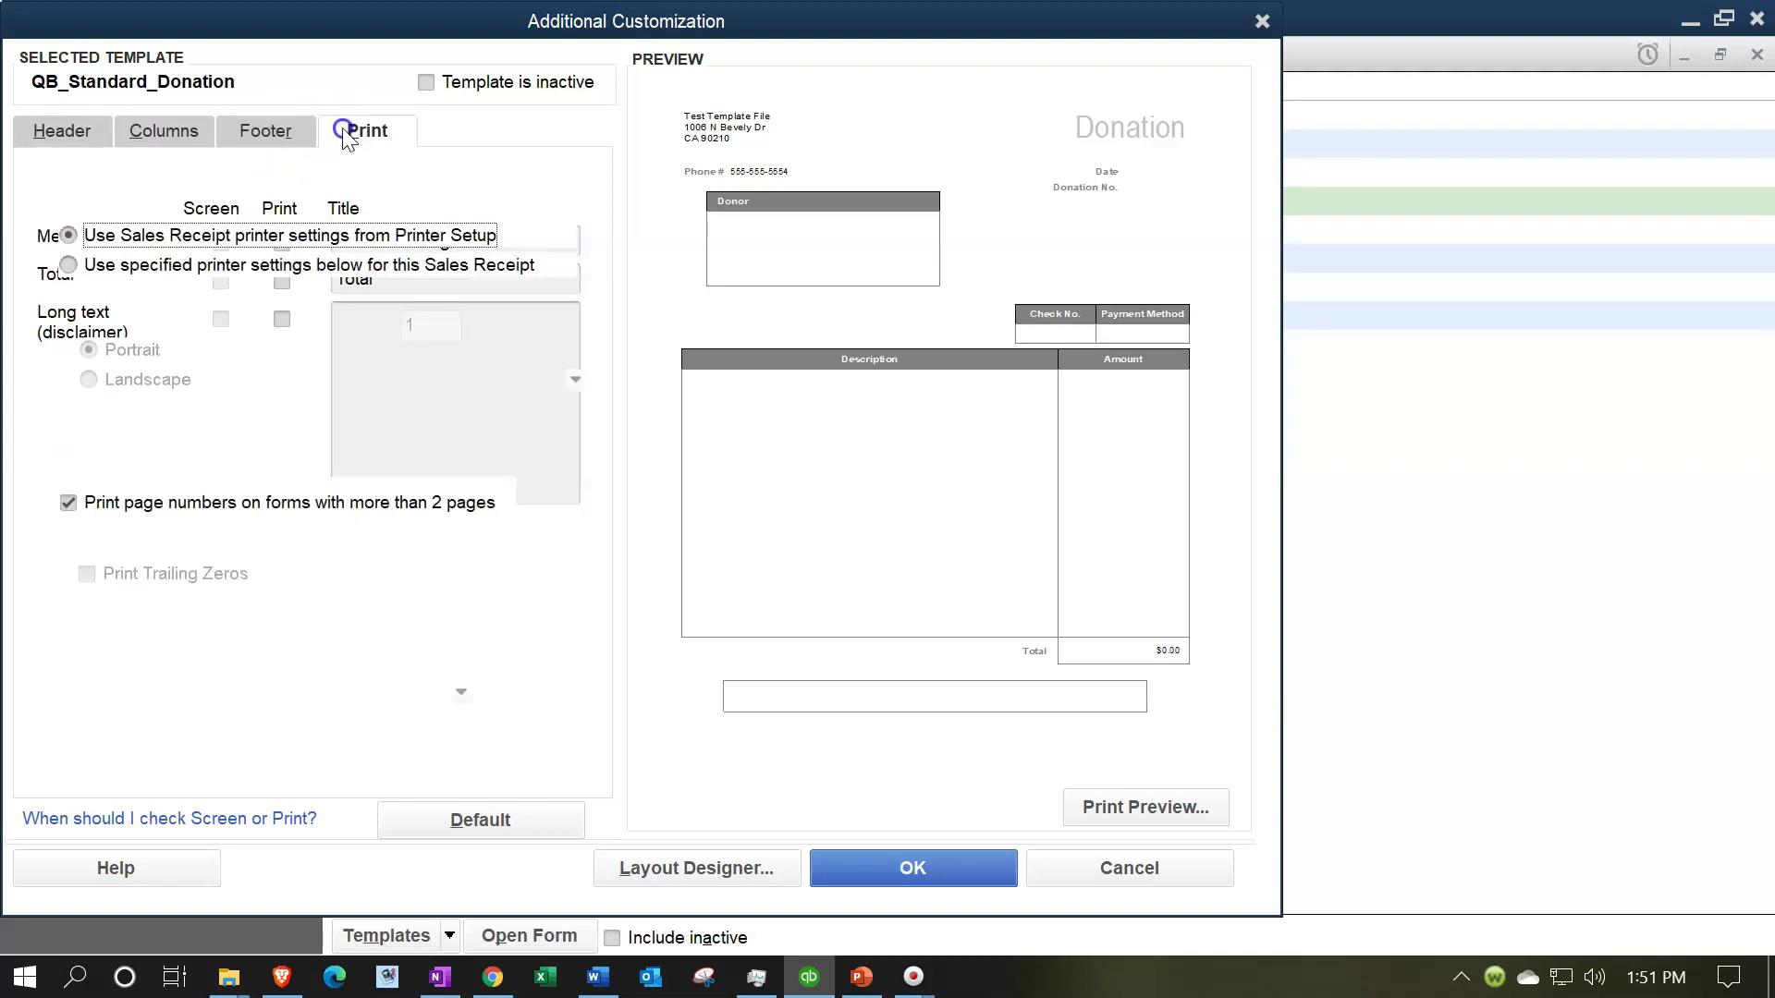
left_click(424, 129)
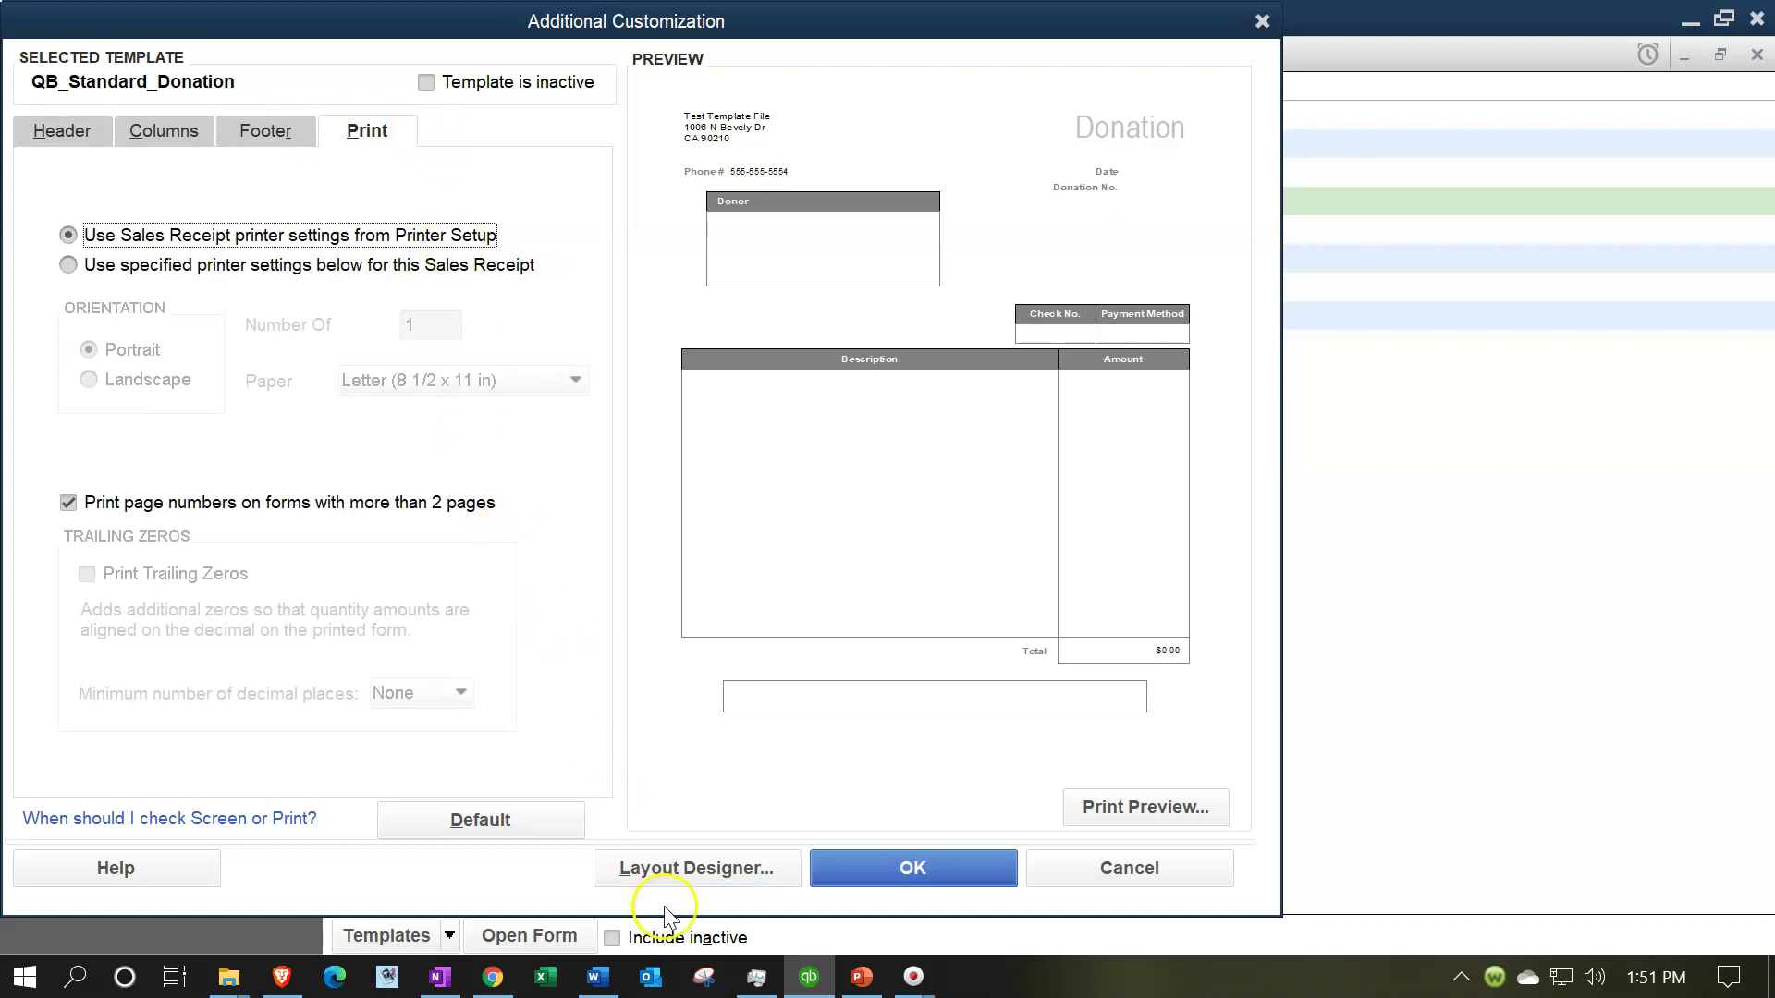
Step: Glance at the Layout Designer without changes, then accept both customization dialogs
left_click(695, 868)
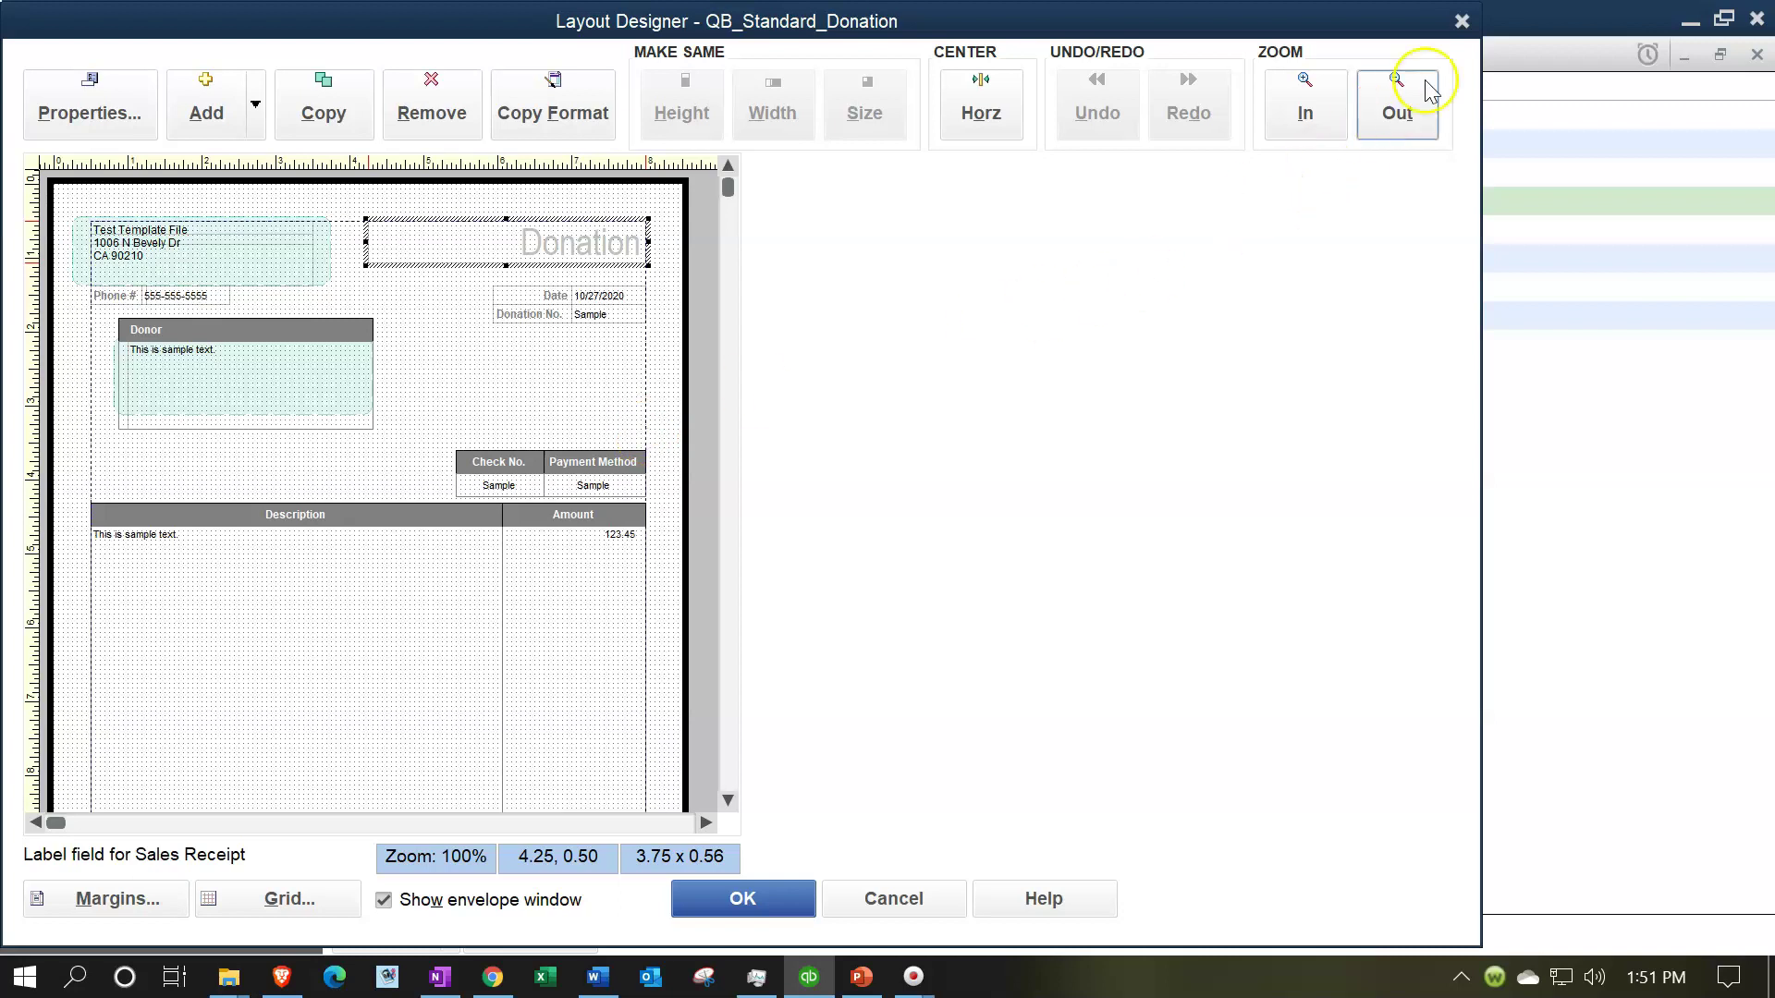
left_click(1461, 20)
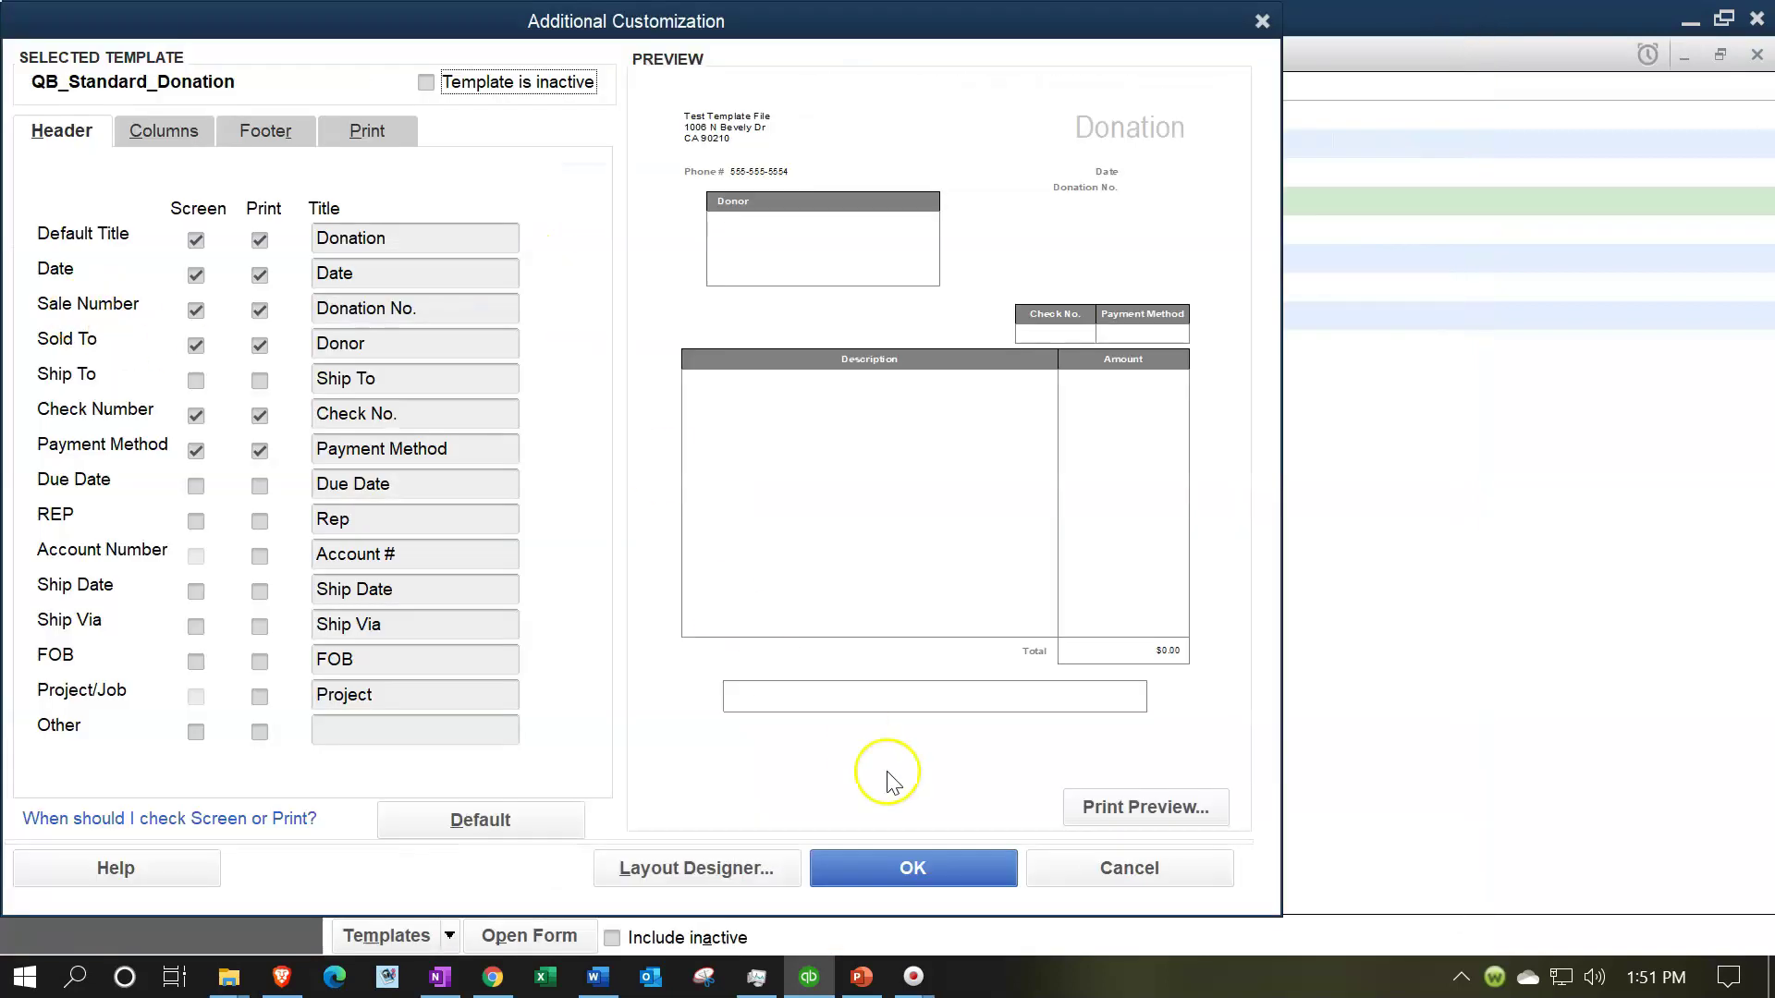
left_click(929, 869)
left_click(1239, 869)
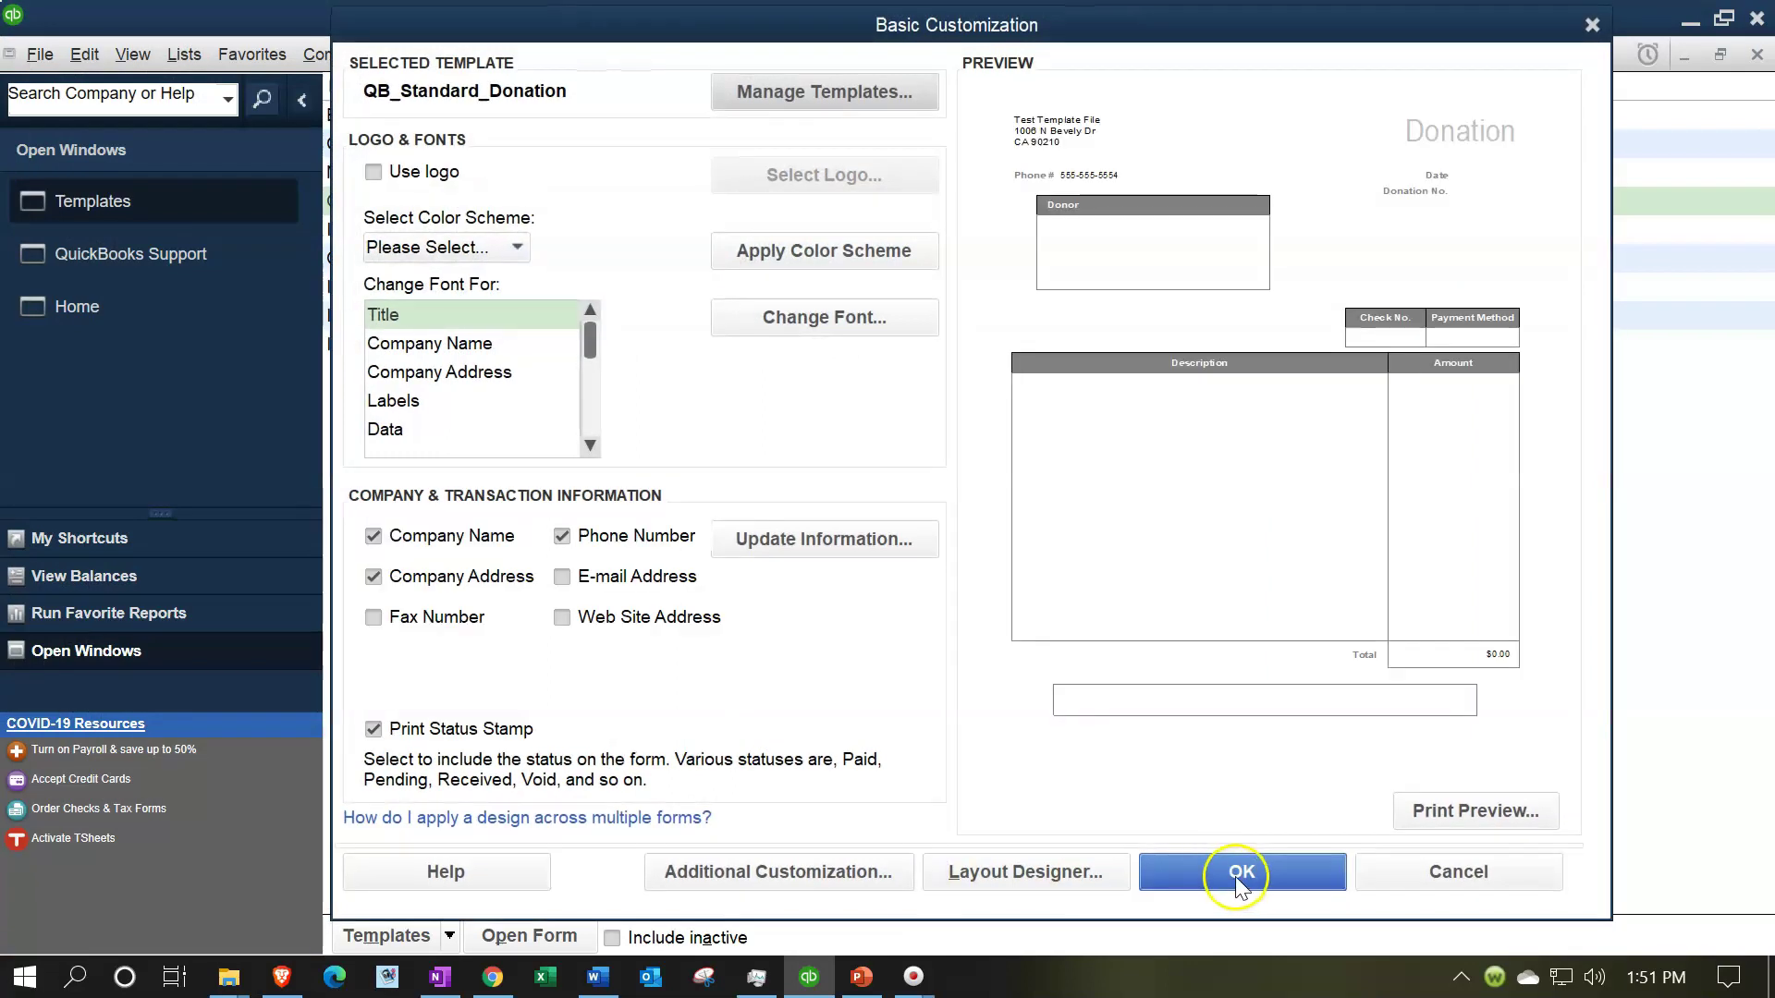
left_click(261, 496)
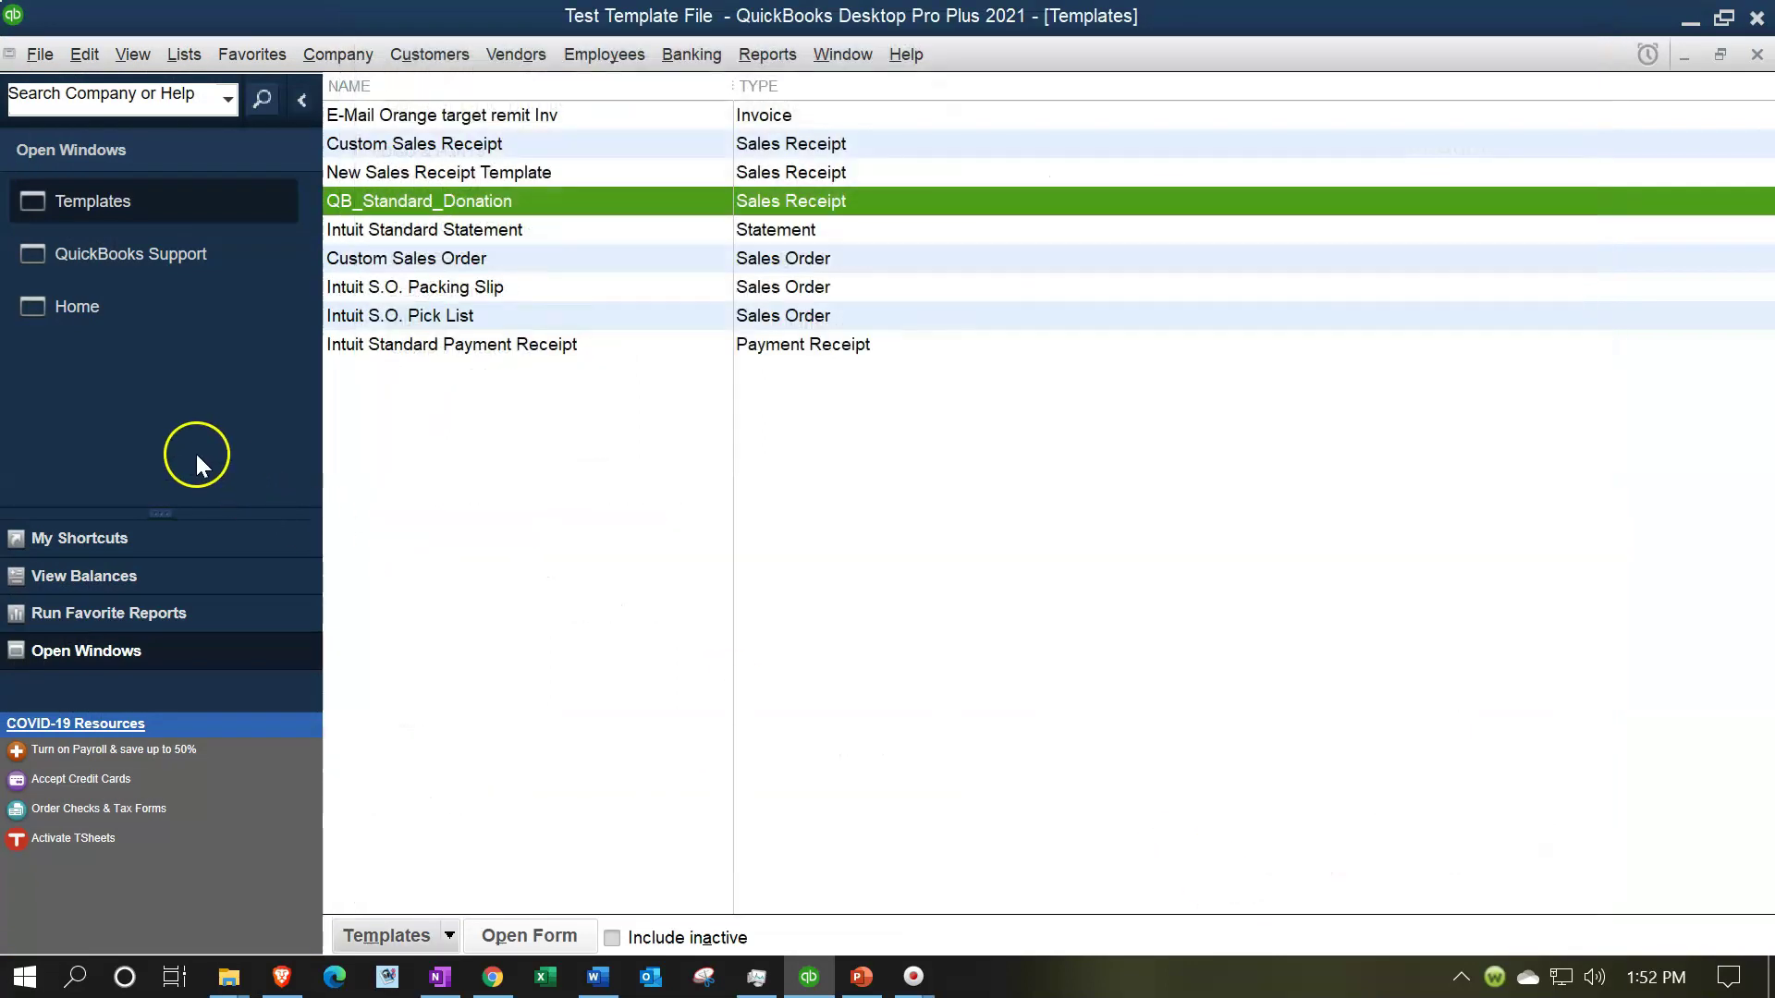
Step: Start a new sales receipt from Home using the QB_Standard_Donation template
left_click(95, 307)
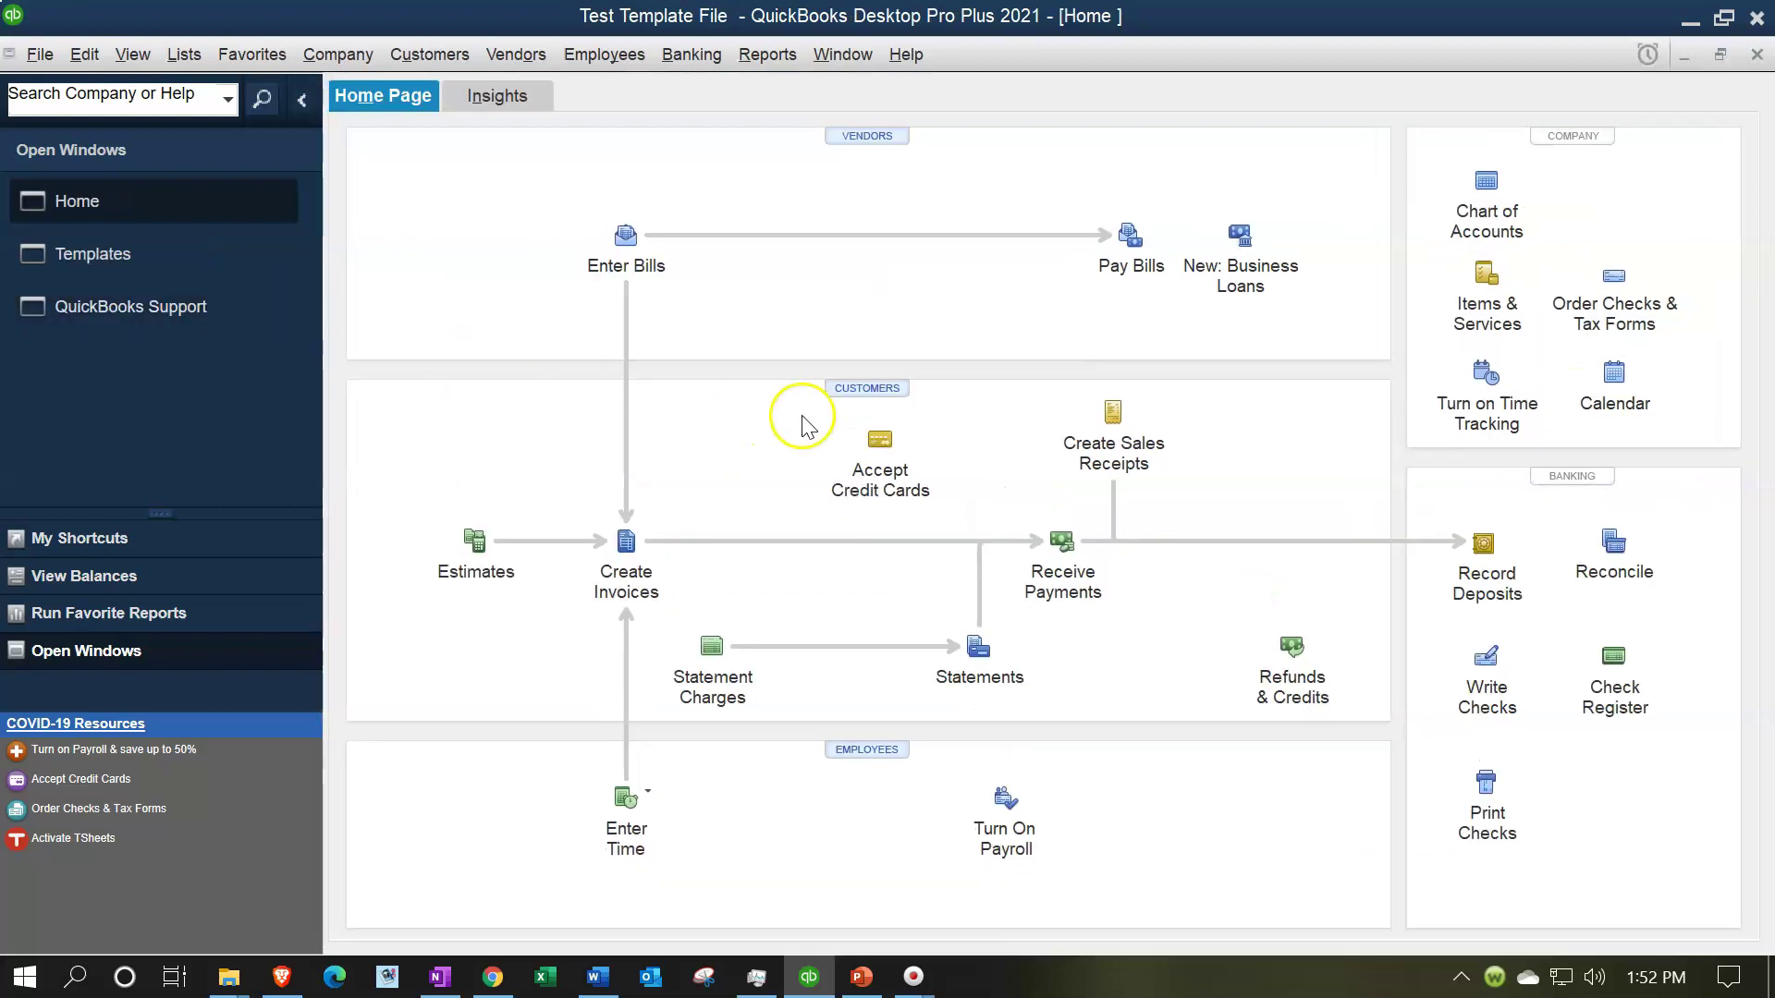
left_click(1110, 414)
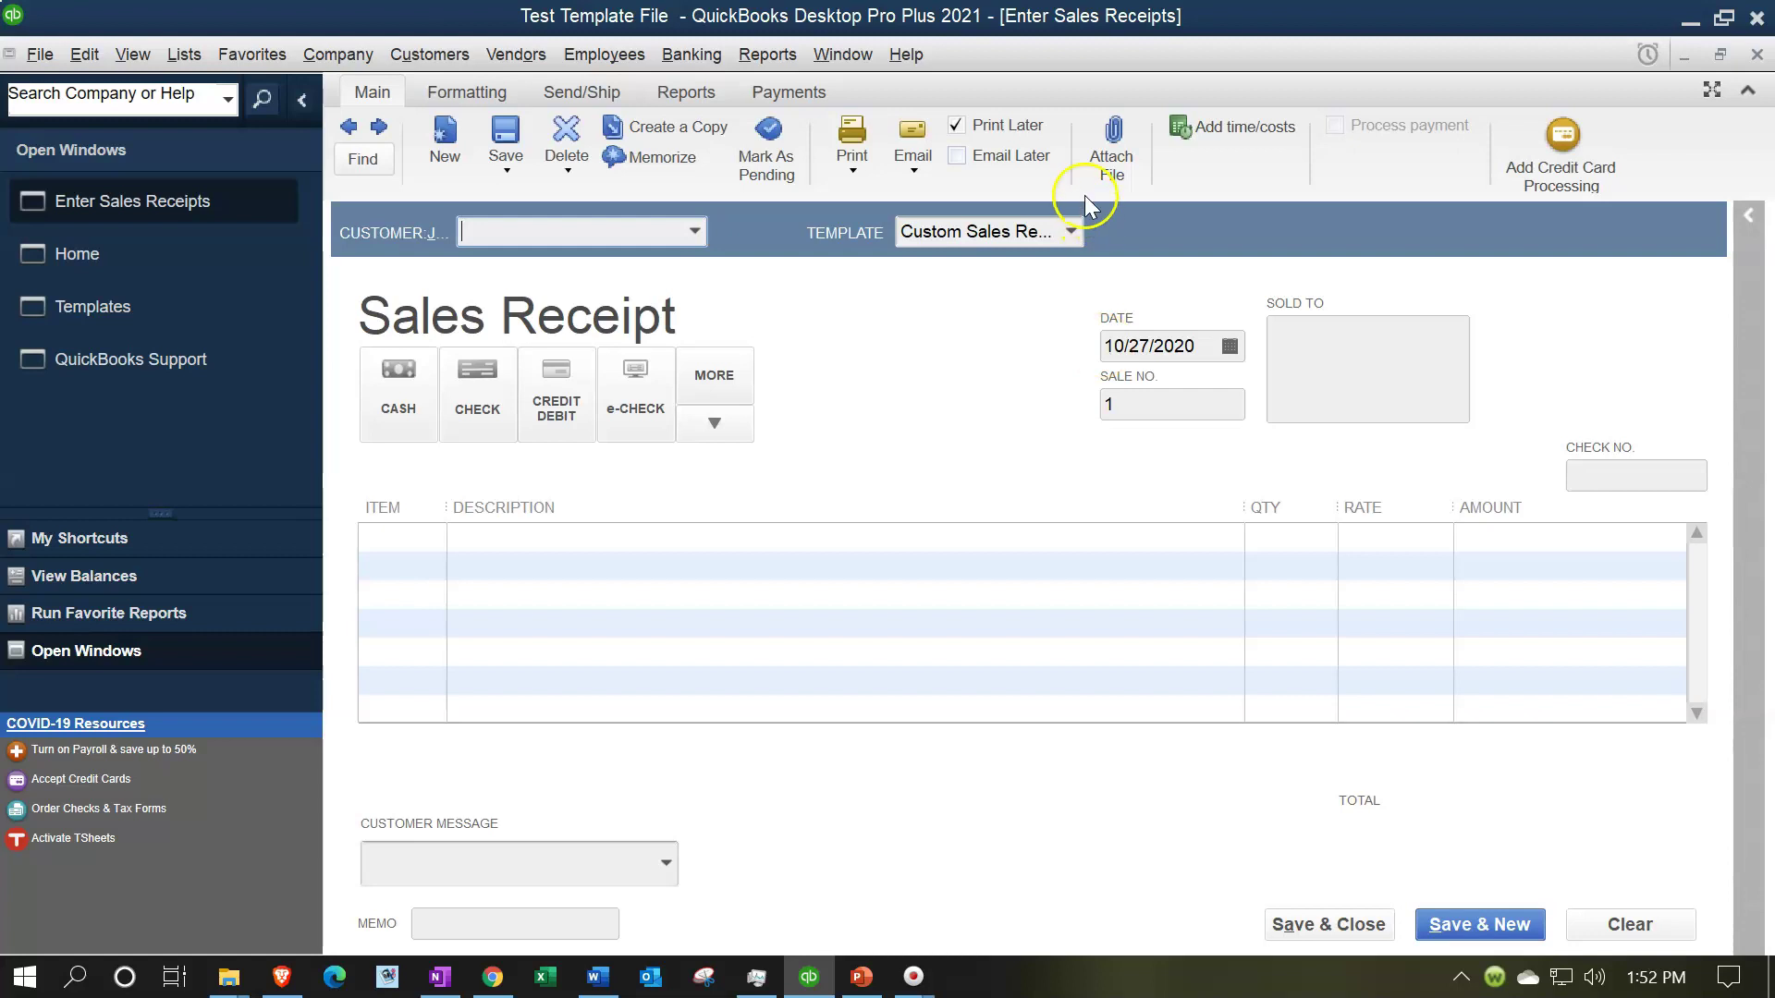
left_click(1070, 231)
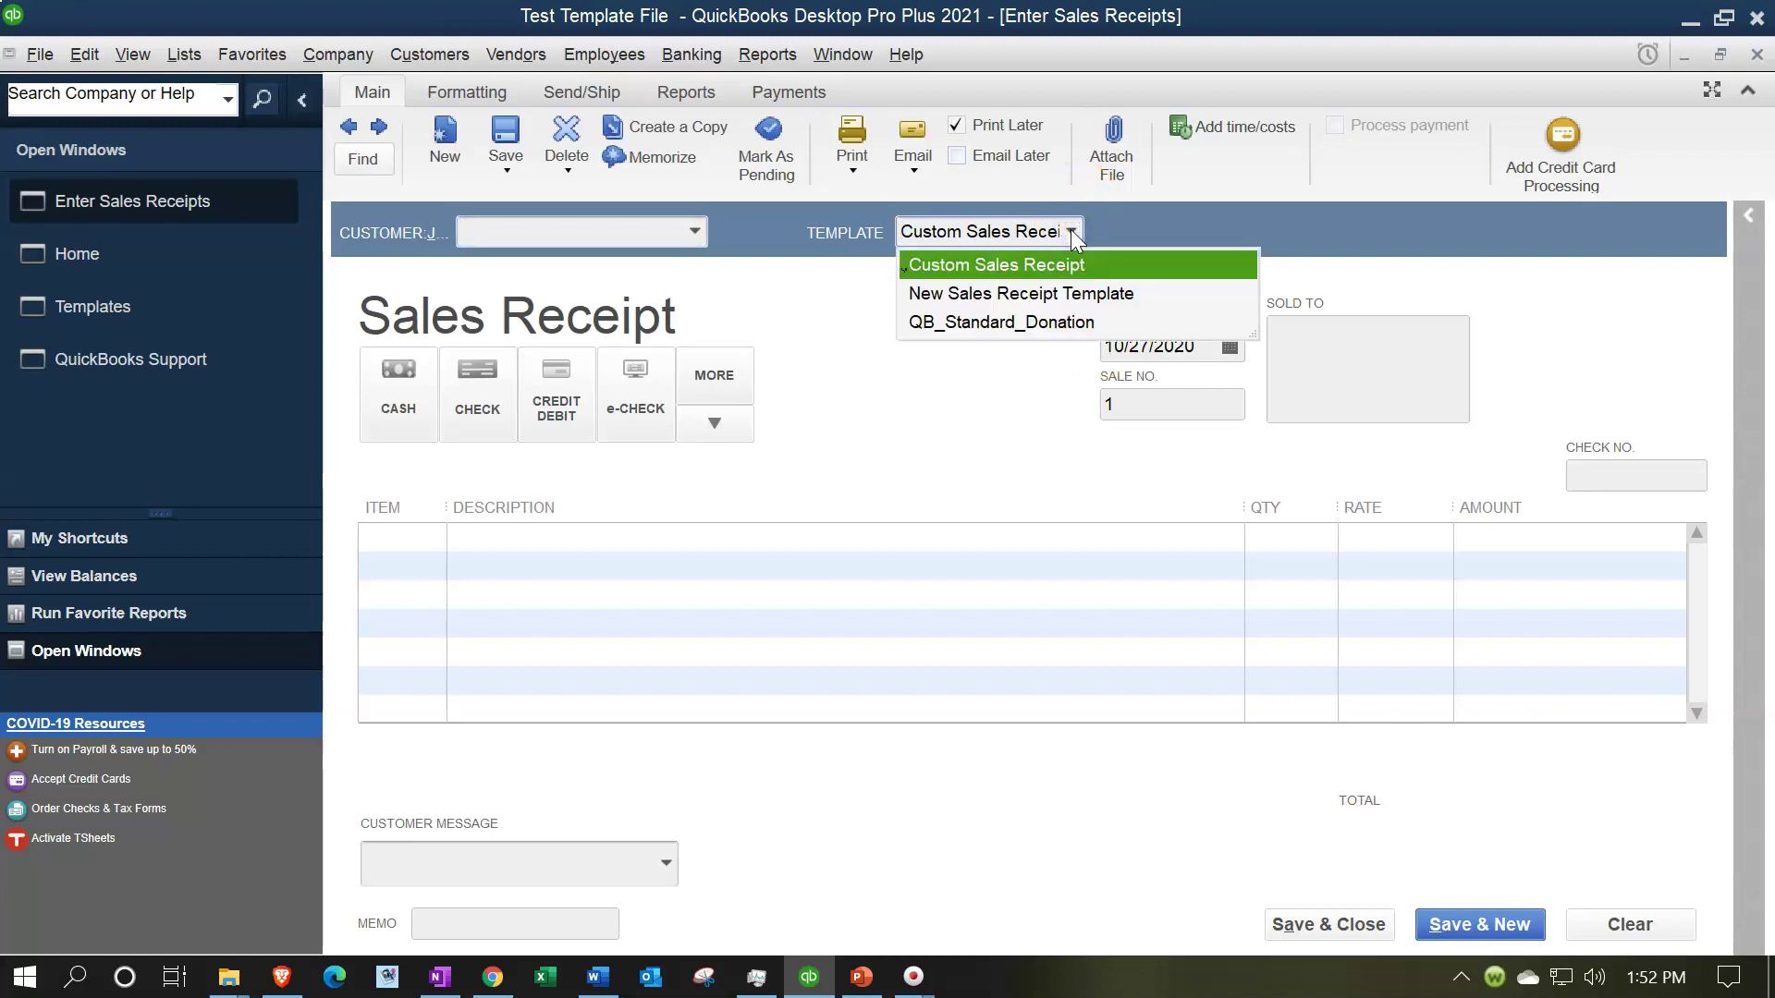
left_click(969, 325)
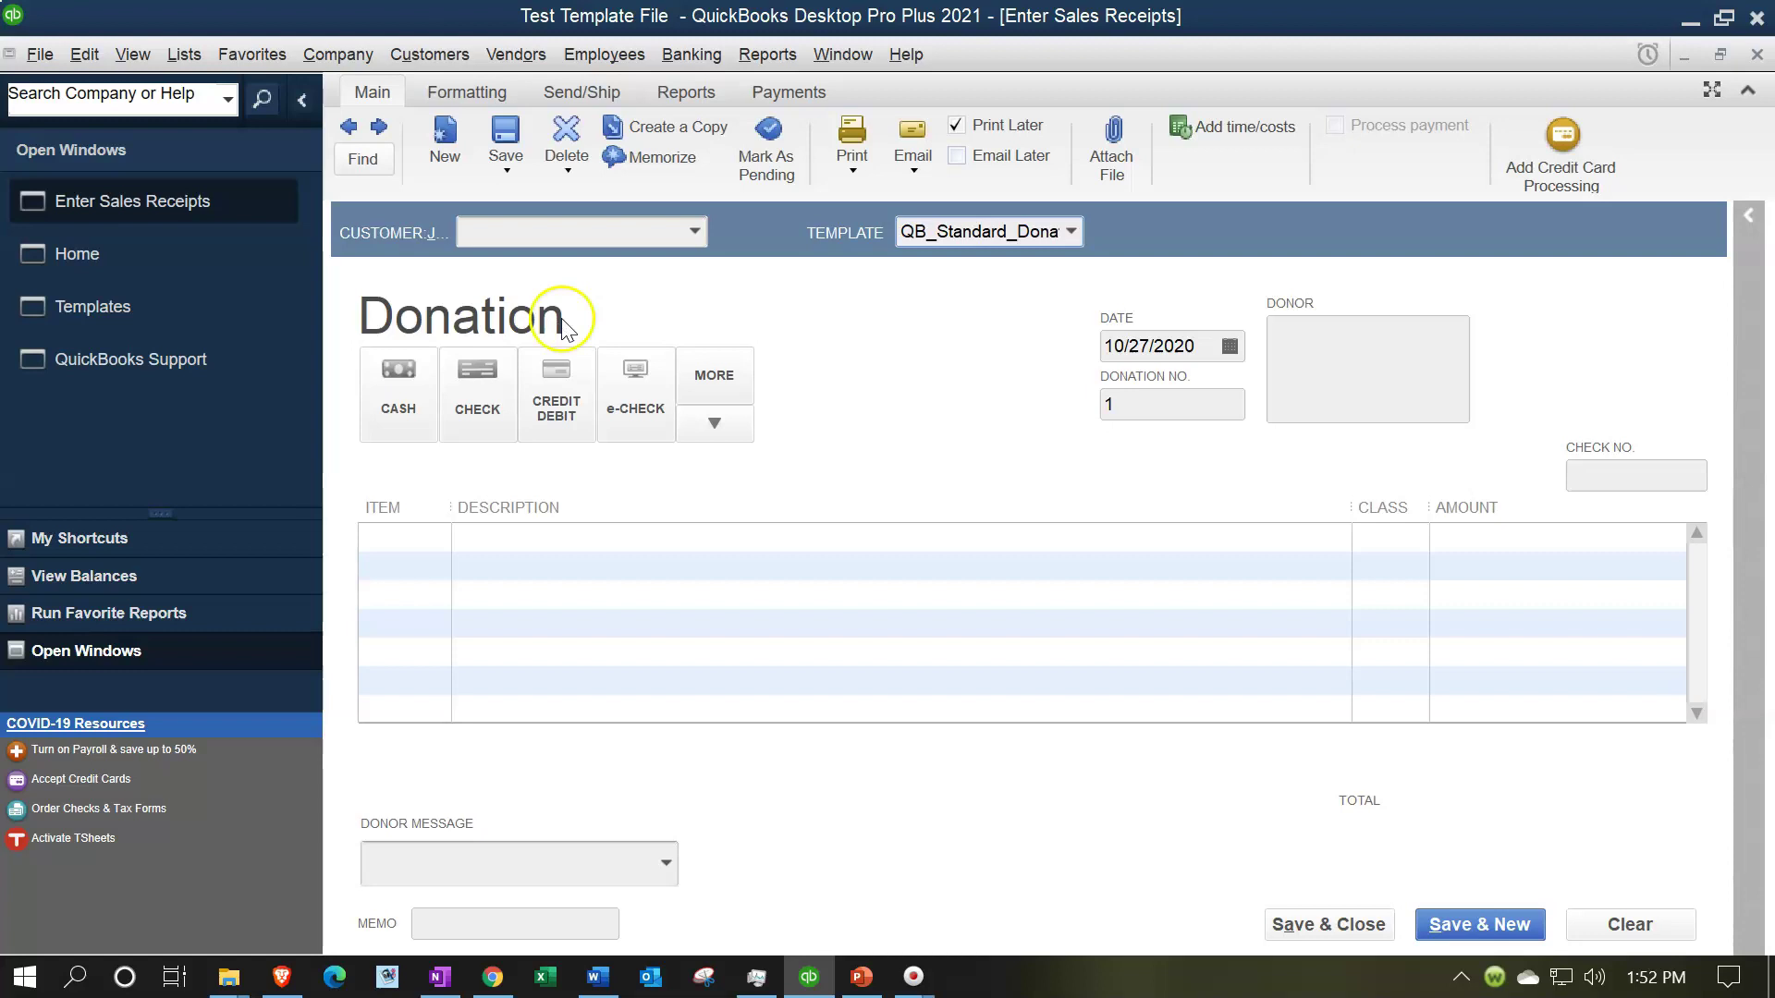
Step: Print-preview the receipt zoomed in, then close the preview and the sales receipt form
left_click(851, 169)
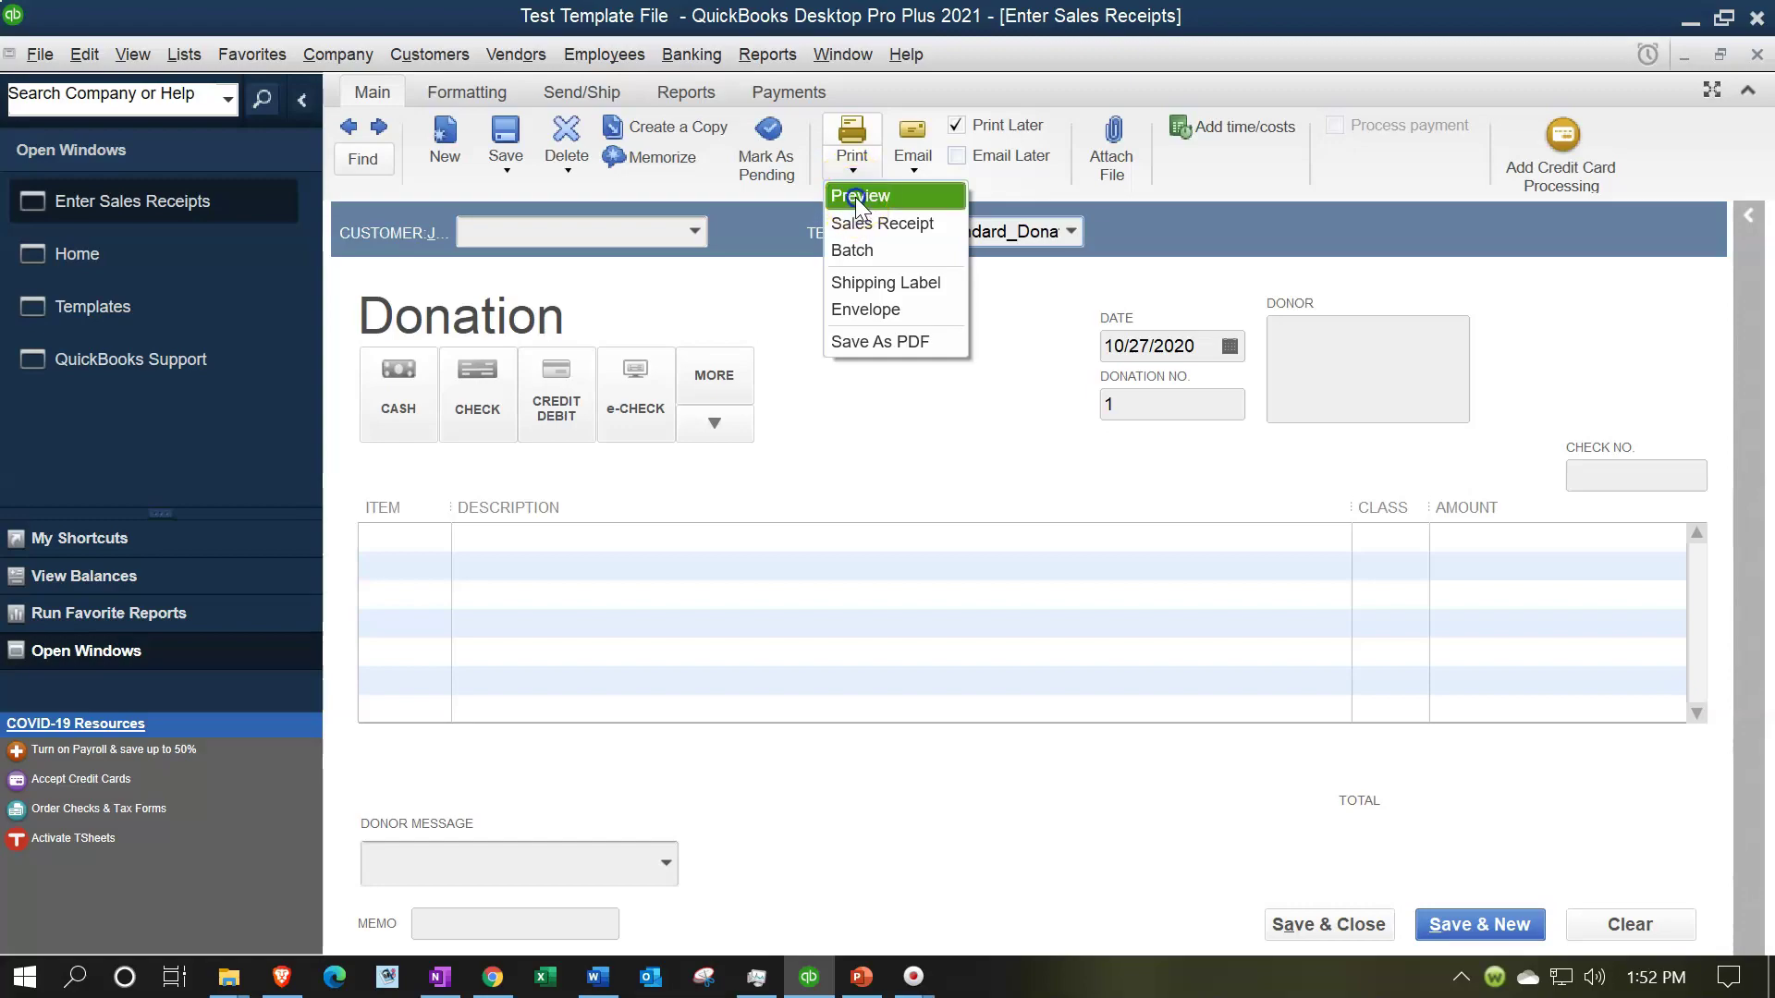
left_click(857, 197)
left_click(583, 231)
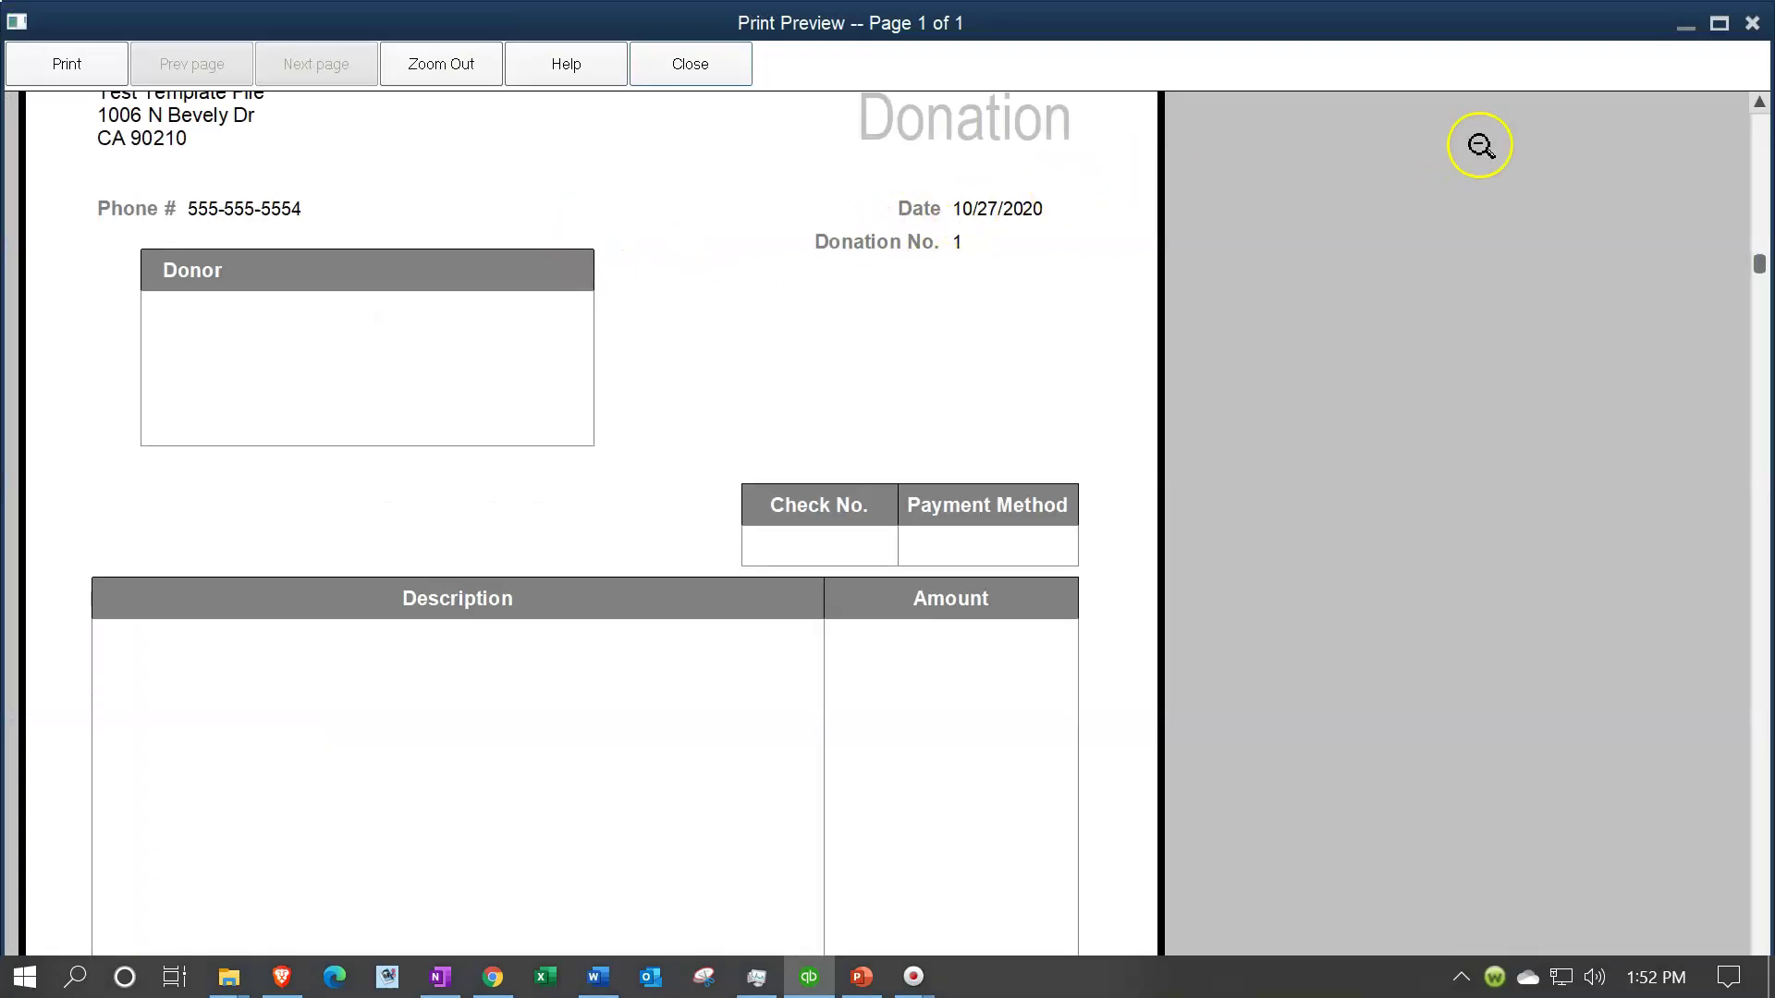
left_click(1752, 22)
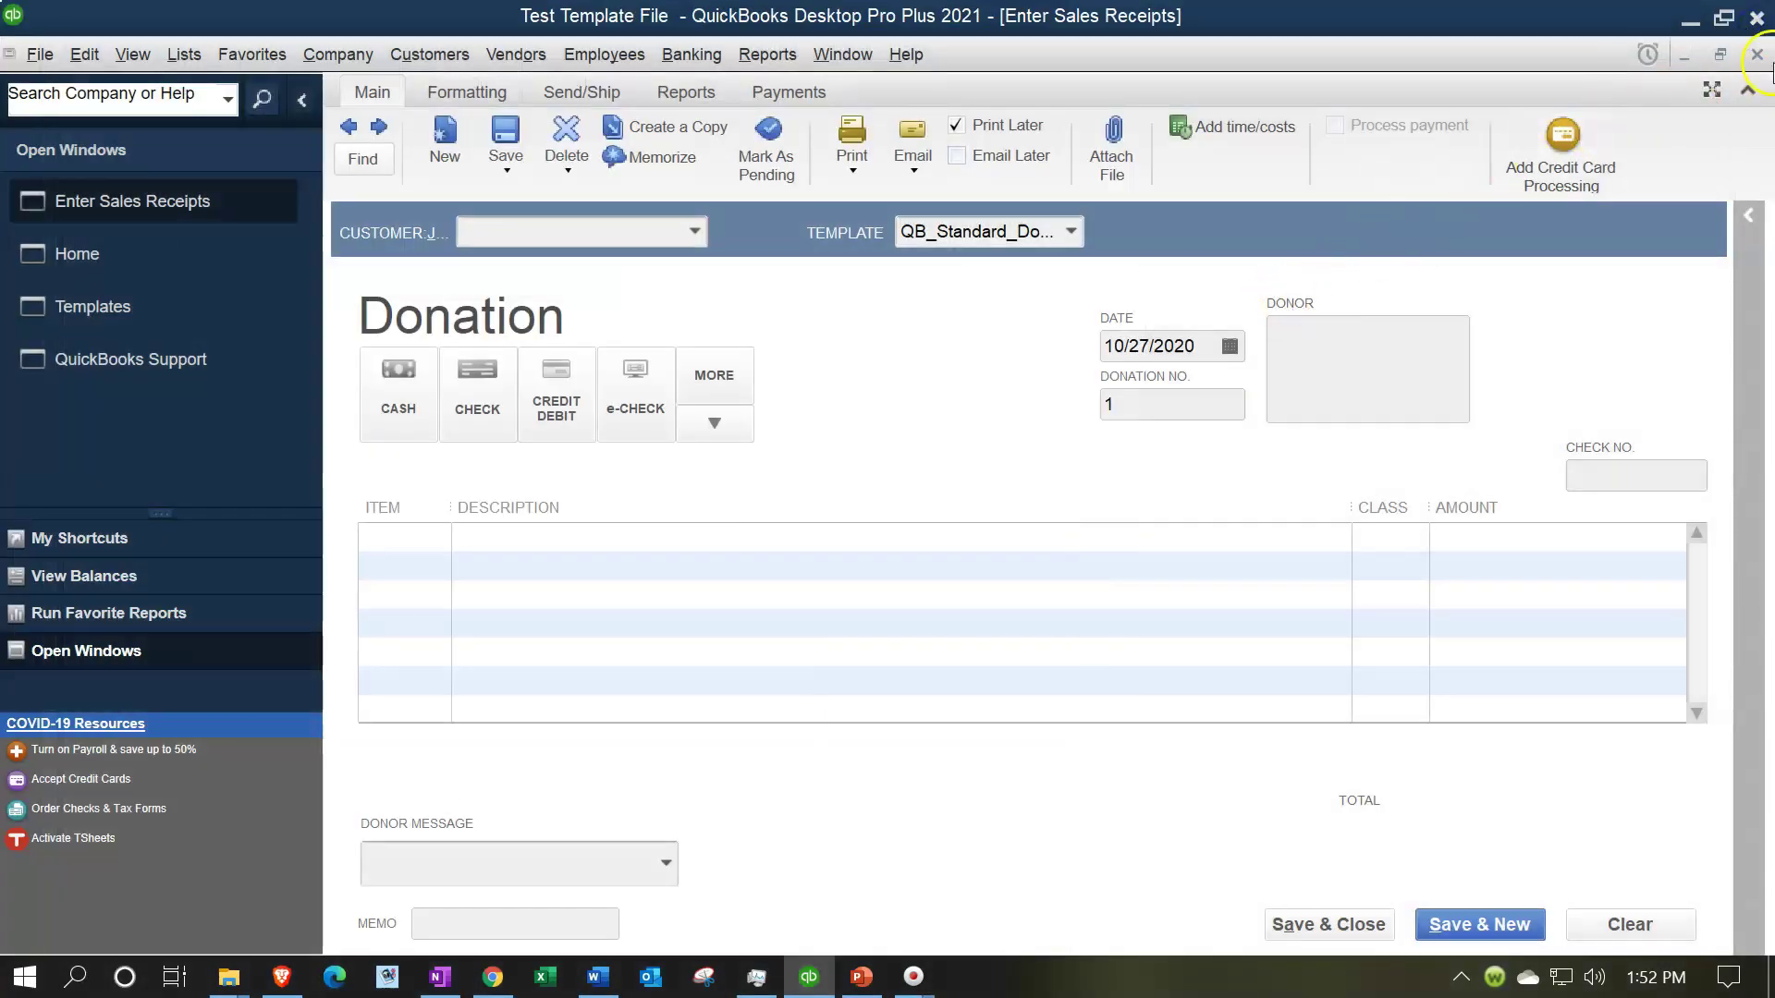
left_click(1757, 55)
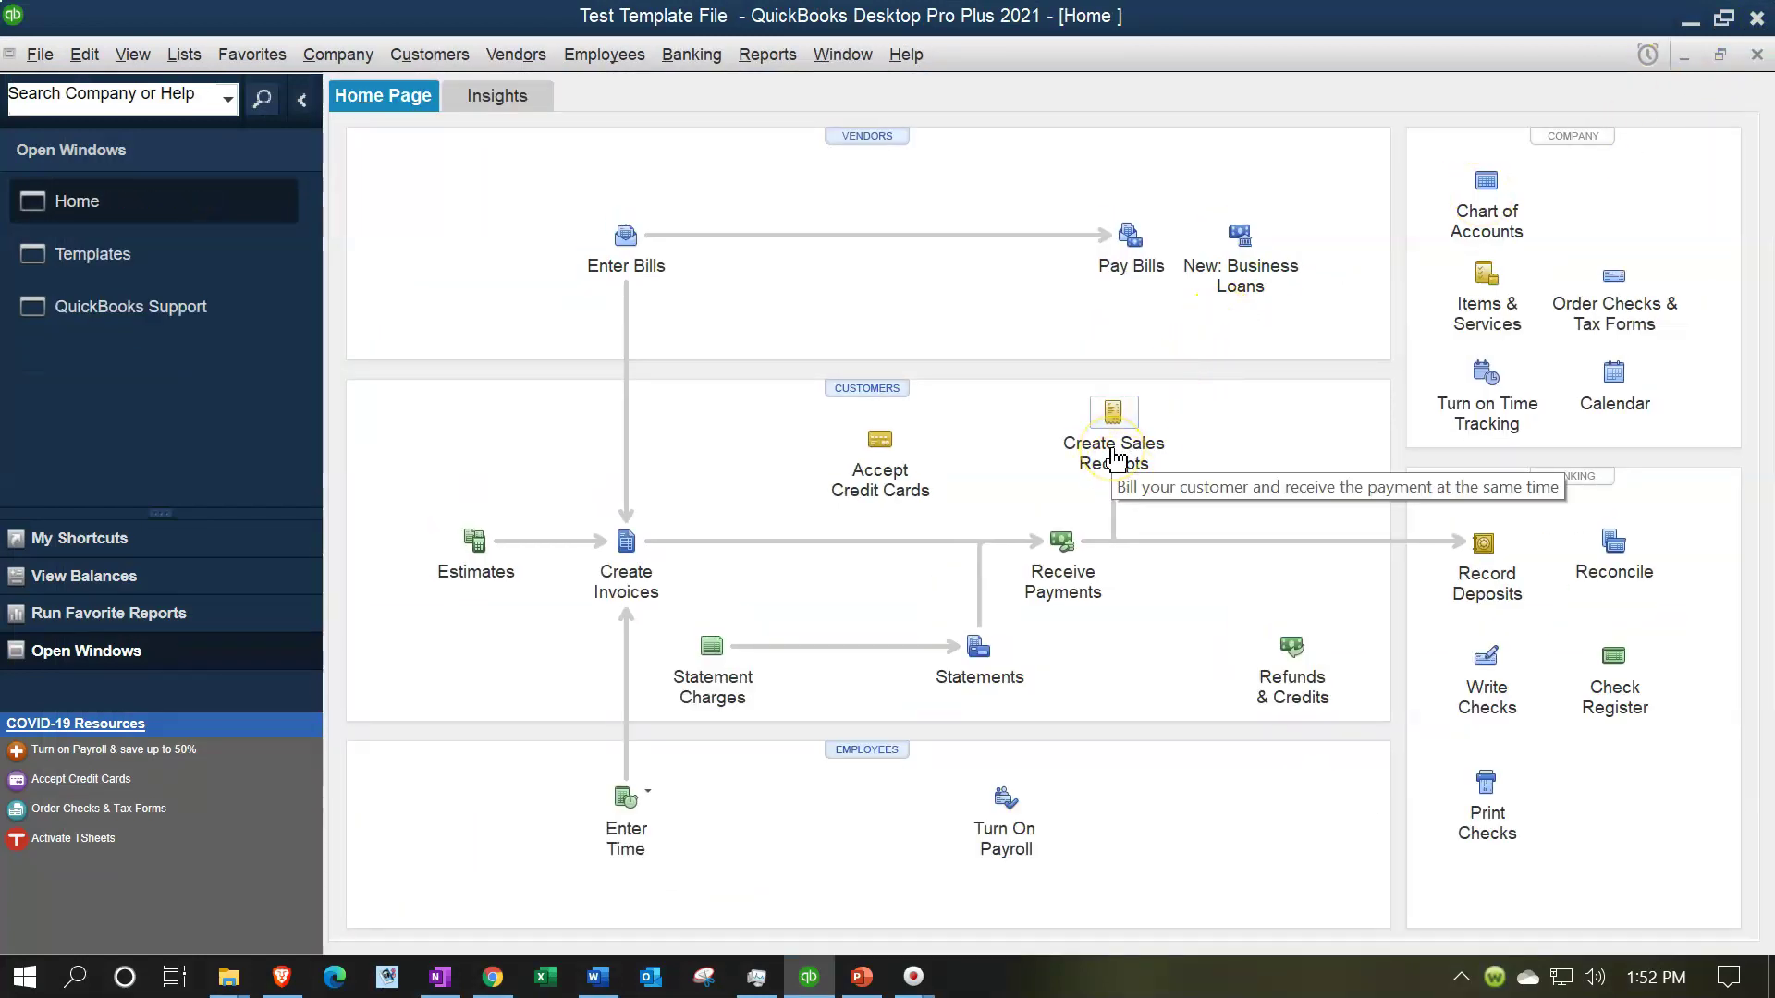
Step: Reopen the Templates list and go to Download Templates in the online gallery
left_click(279, 323)
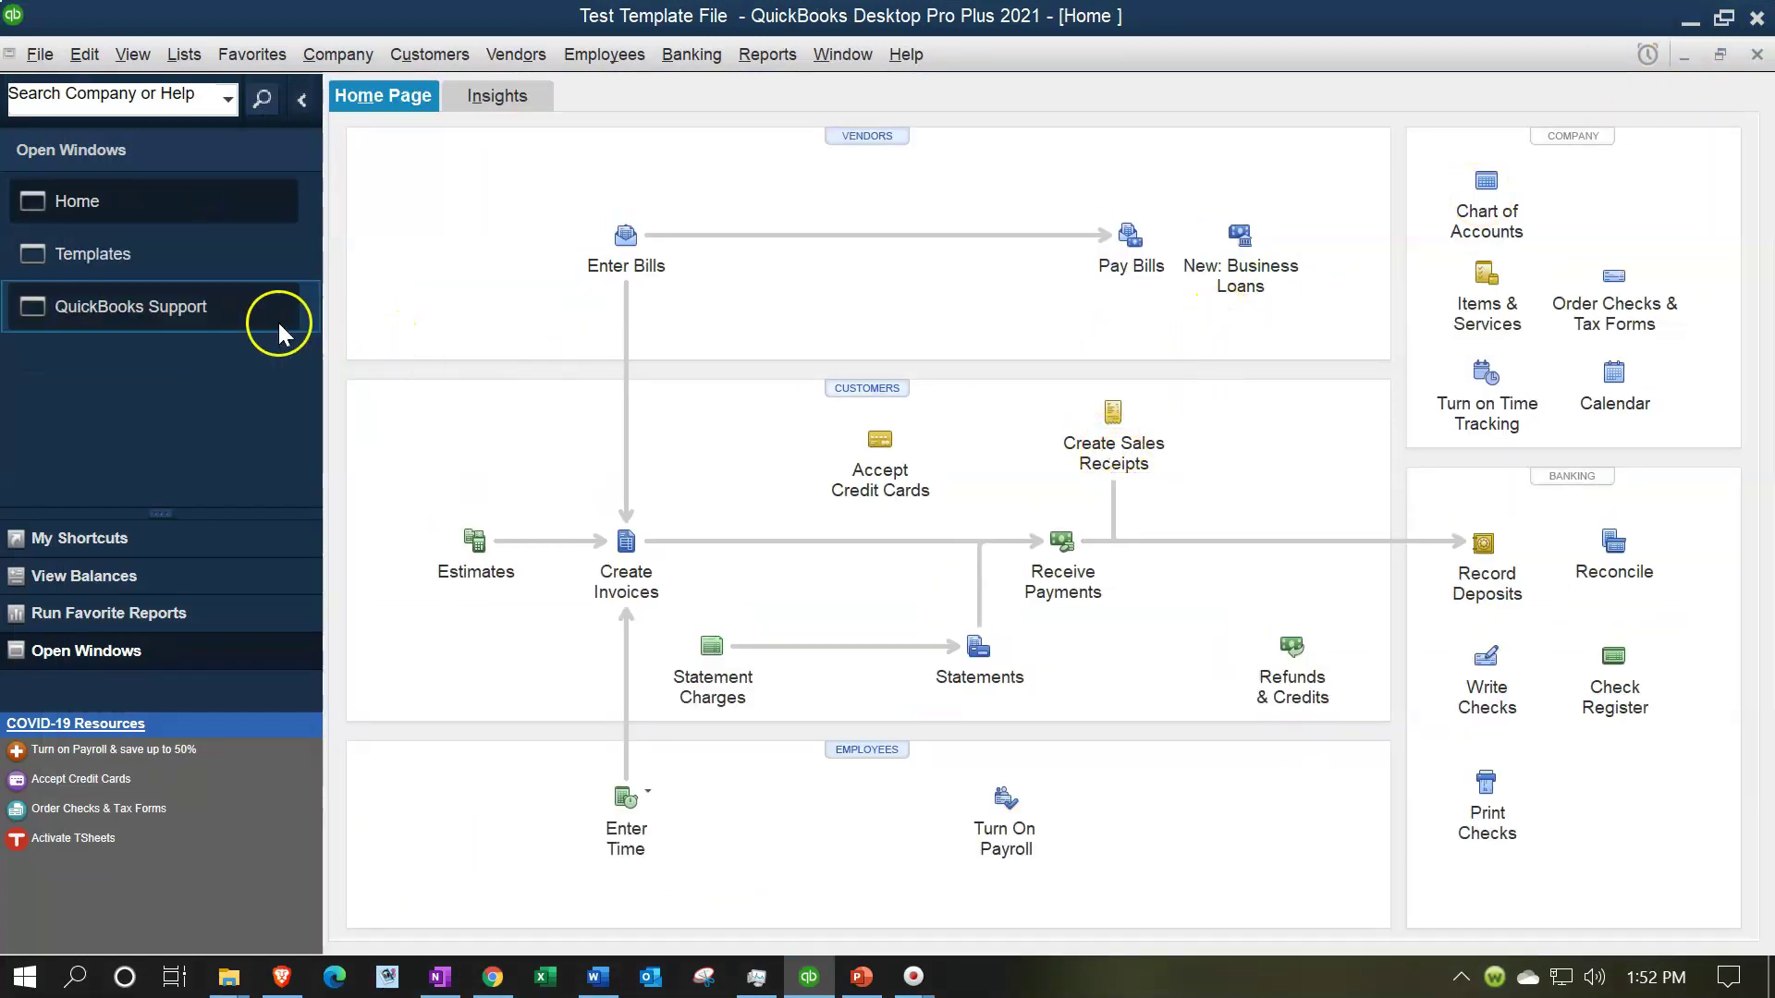
left_click(82, 259)
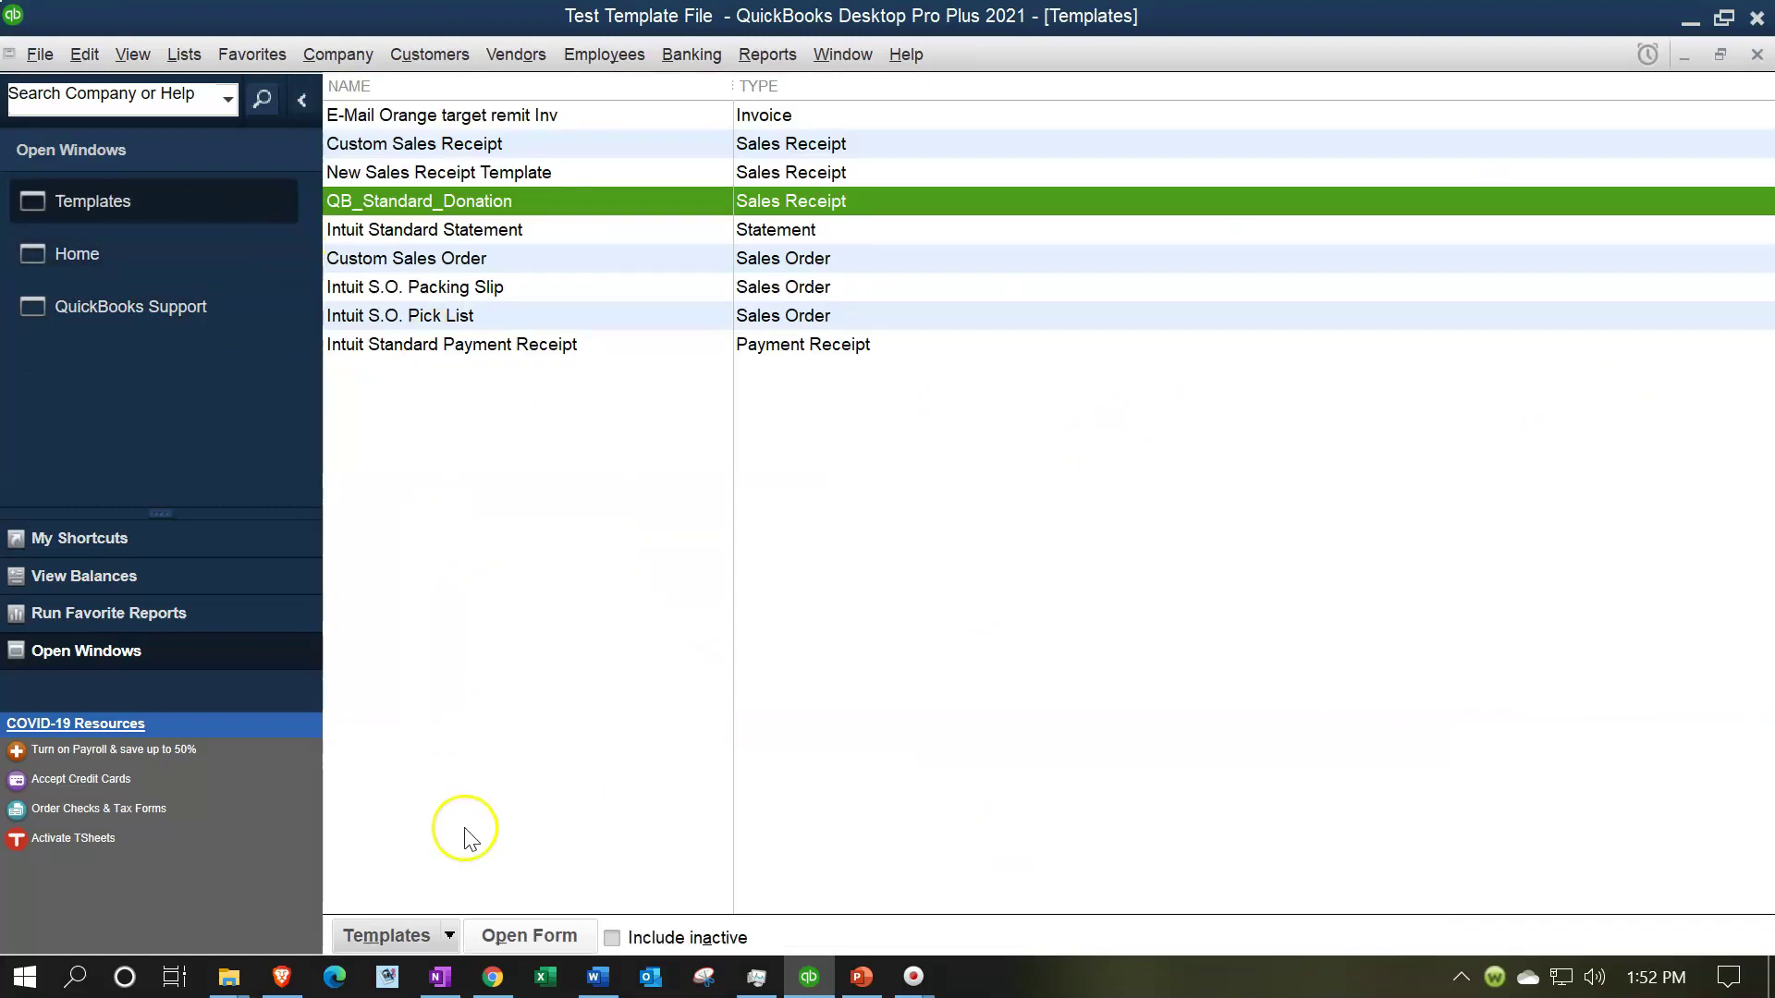
left_click(426, 939)
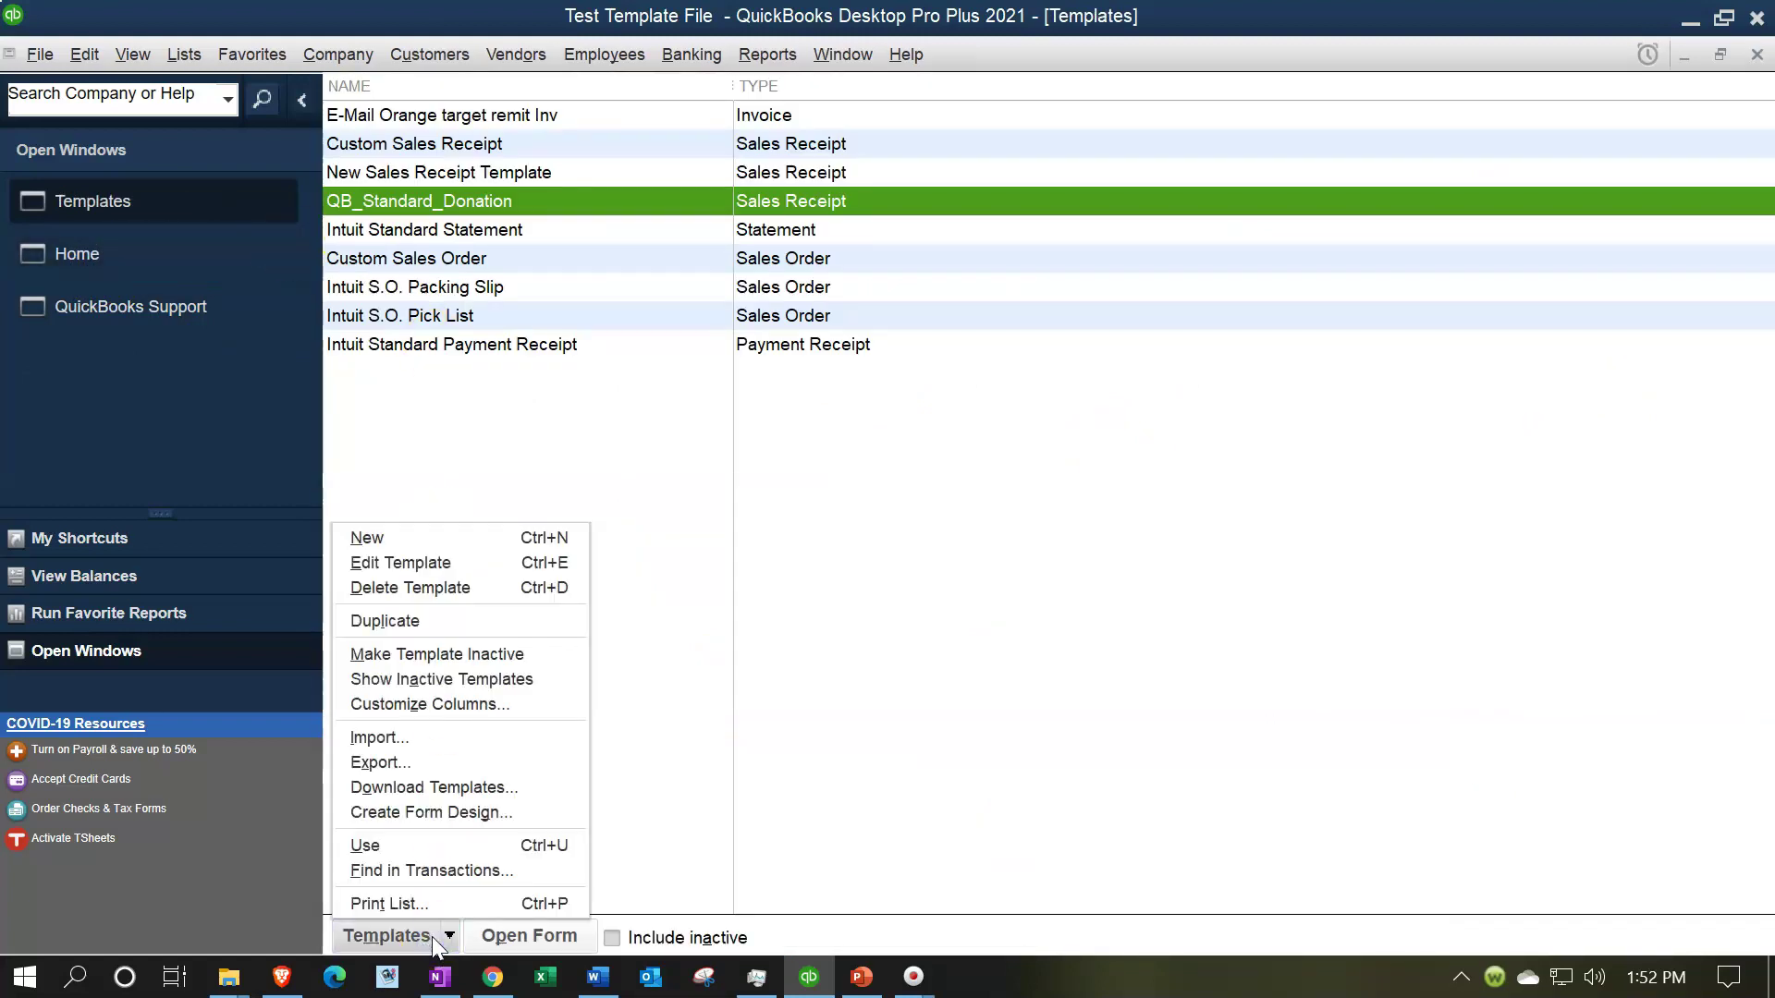
left_click(412, 818)
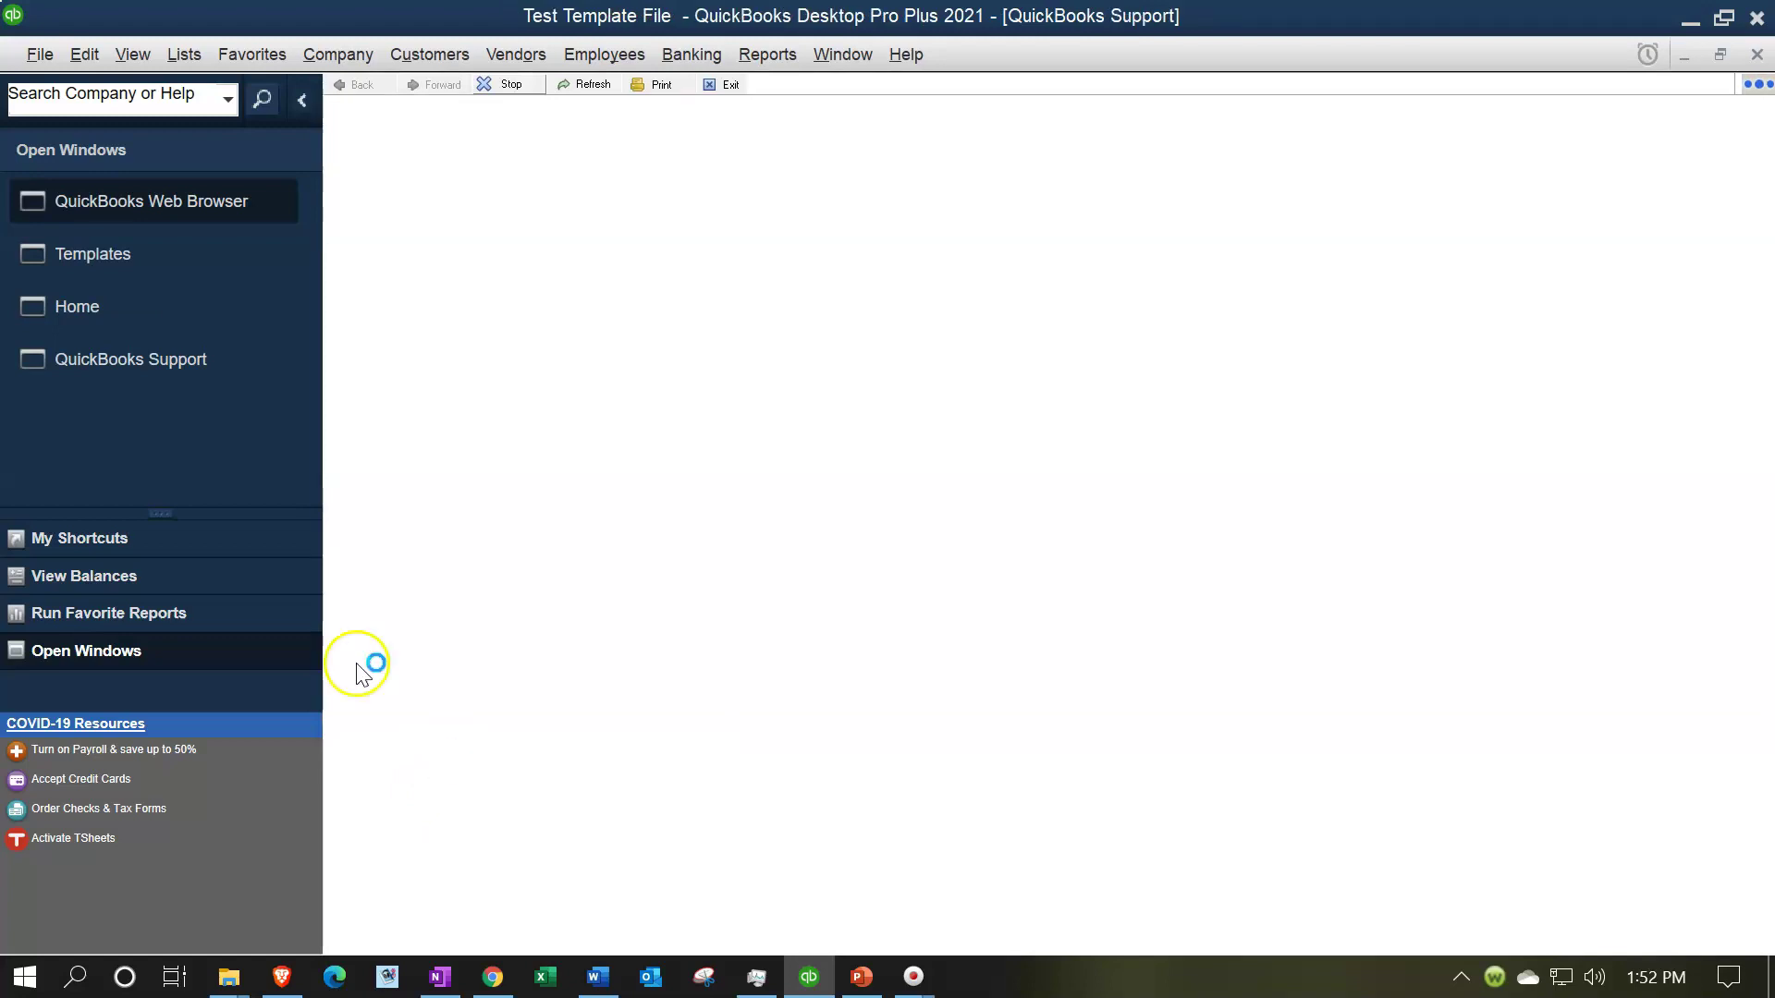
Step: Download Orange dots Donation SR.DES from the gallery's Sales Receipt section
left_click(648, 484)
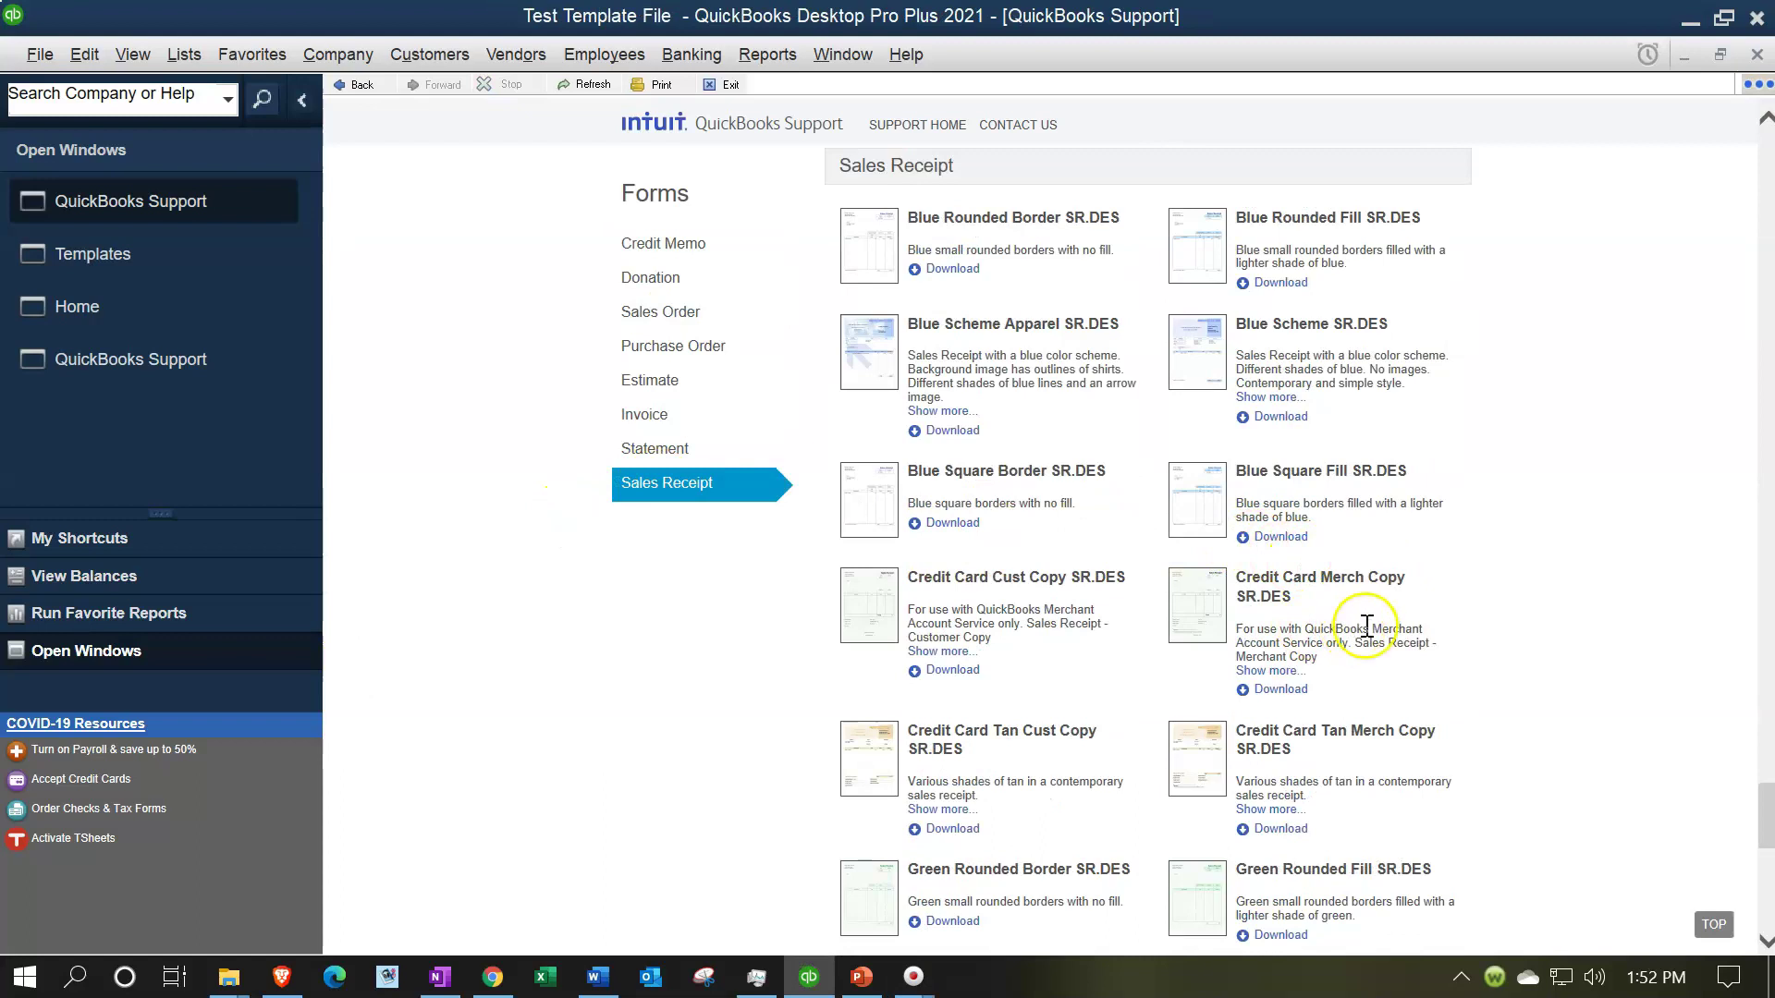
scroll(1578, 562, "down", 3)
scroll(1577, 562, "down", 5)
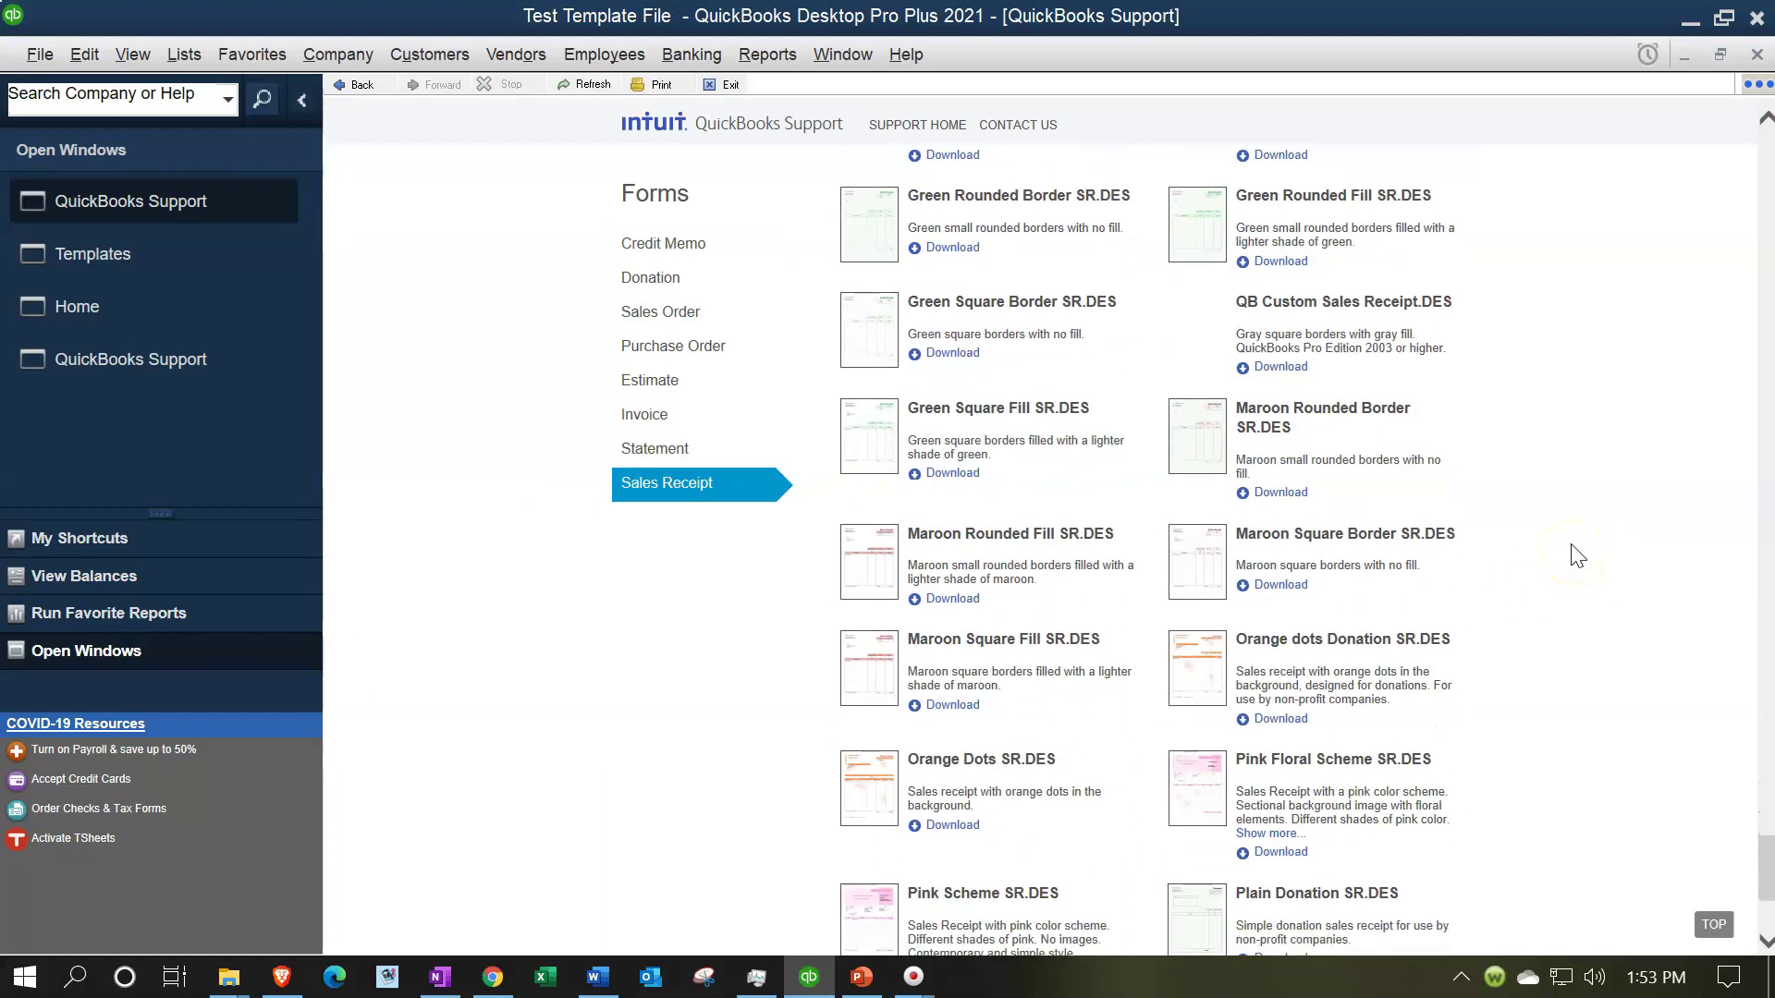
scroll(1577, 555, "down", 4)
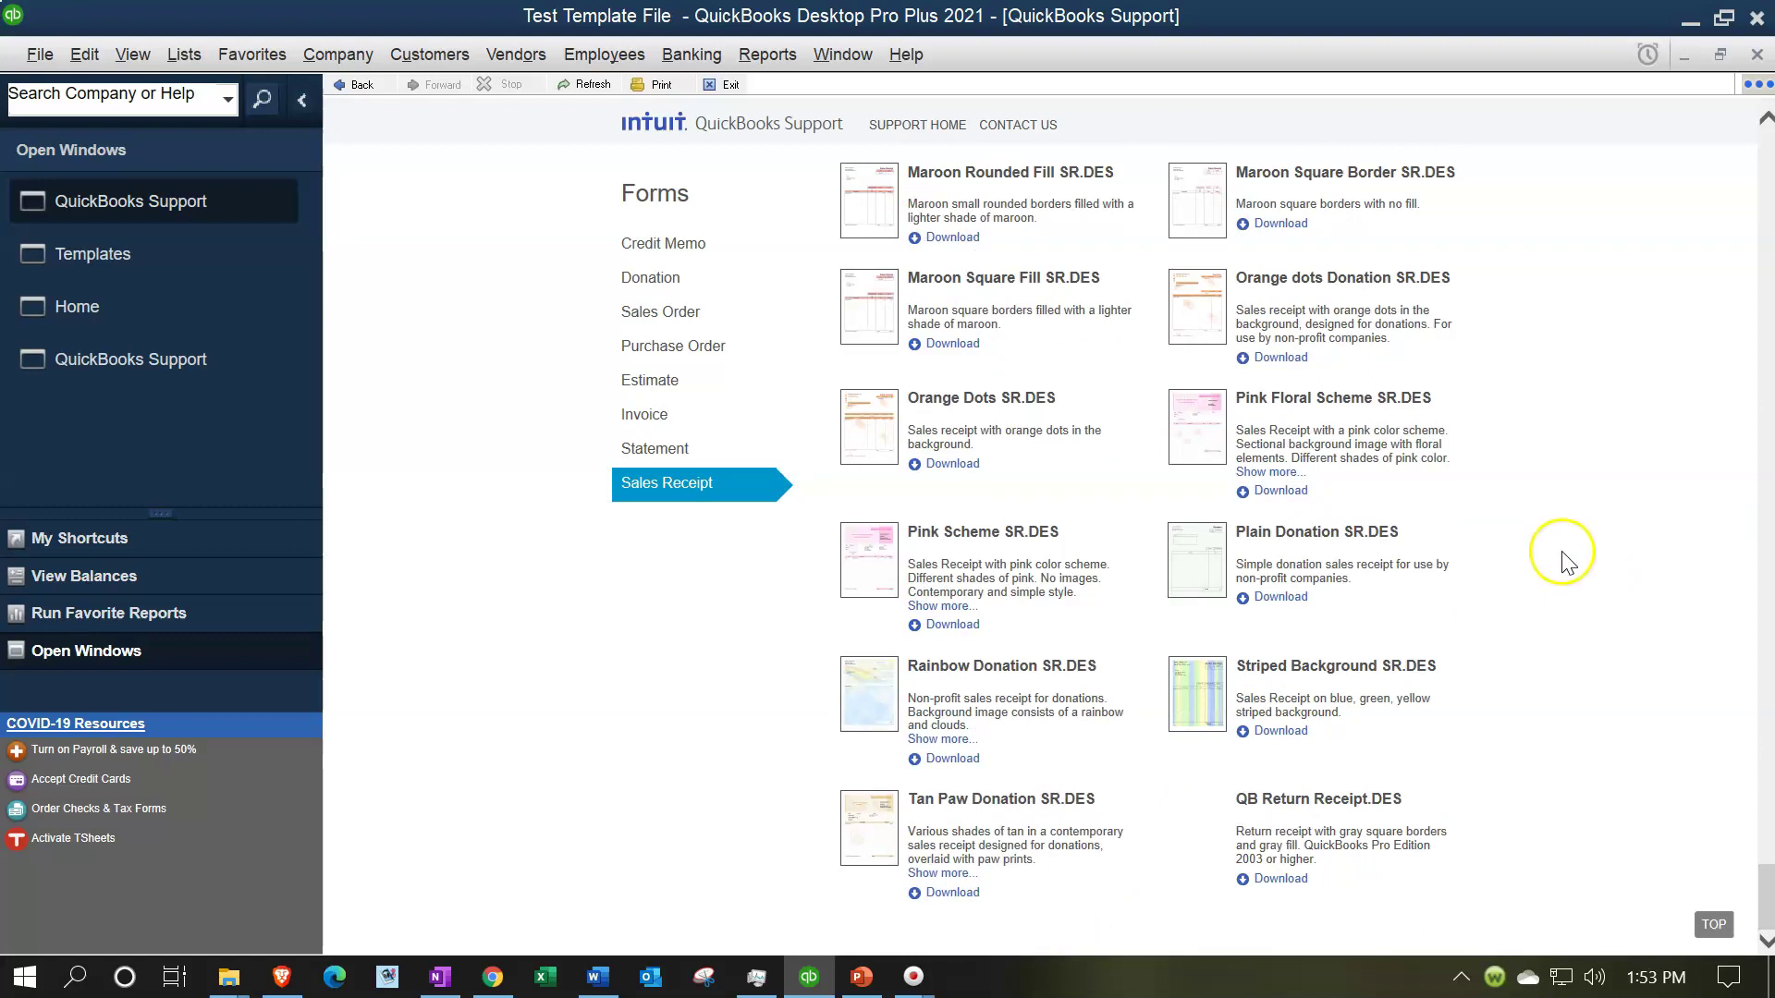
left_click(1264, 361)
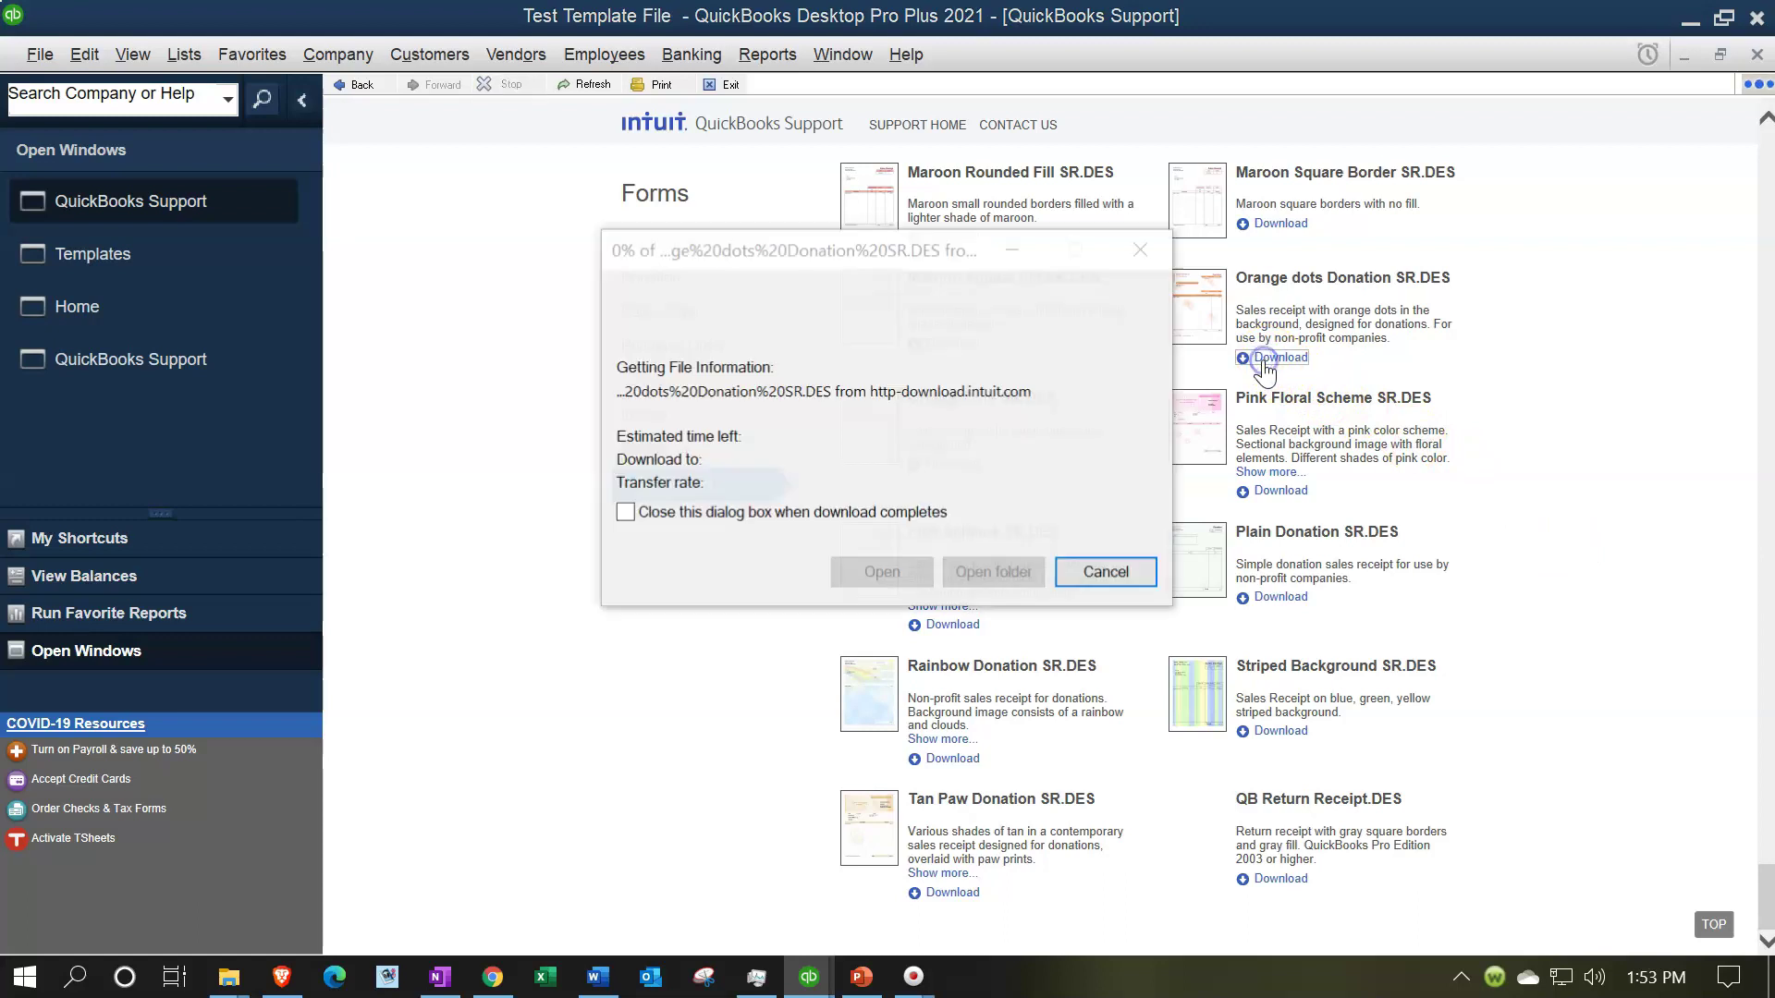
Step: Open Orange dots Donation SR in Basic Customization, inspect it, then close it
left_click(836, 520)
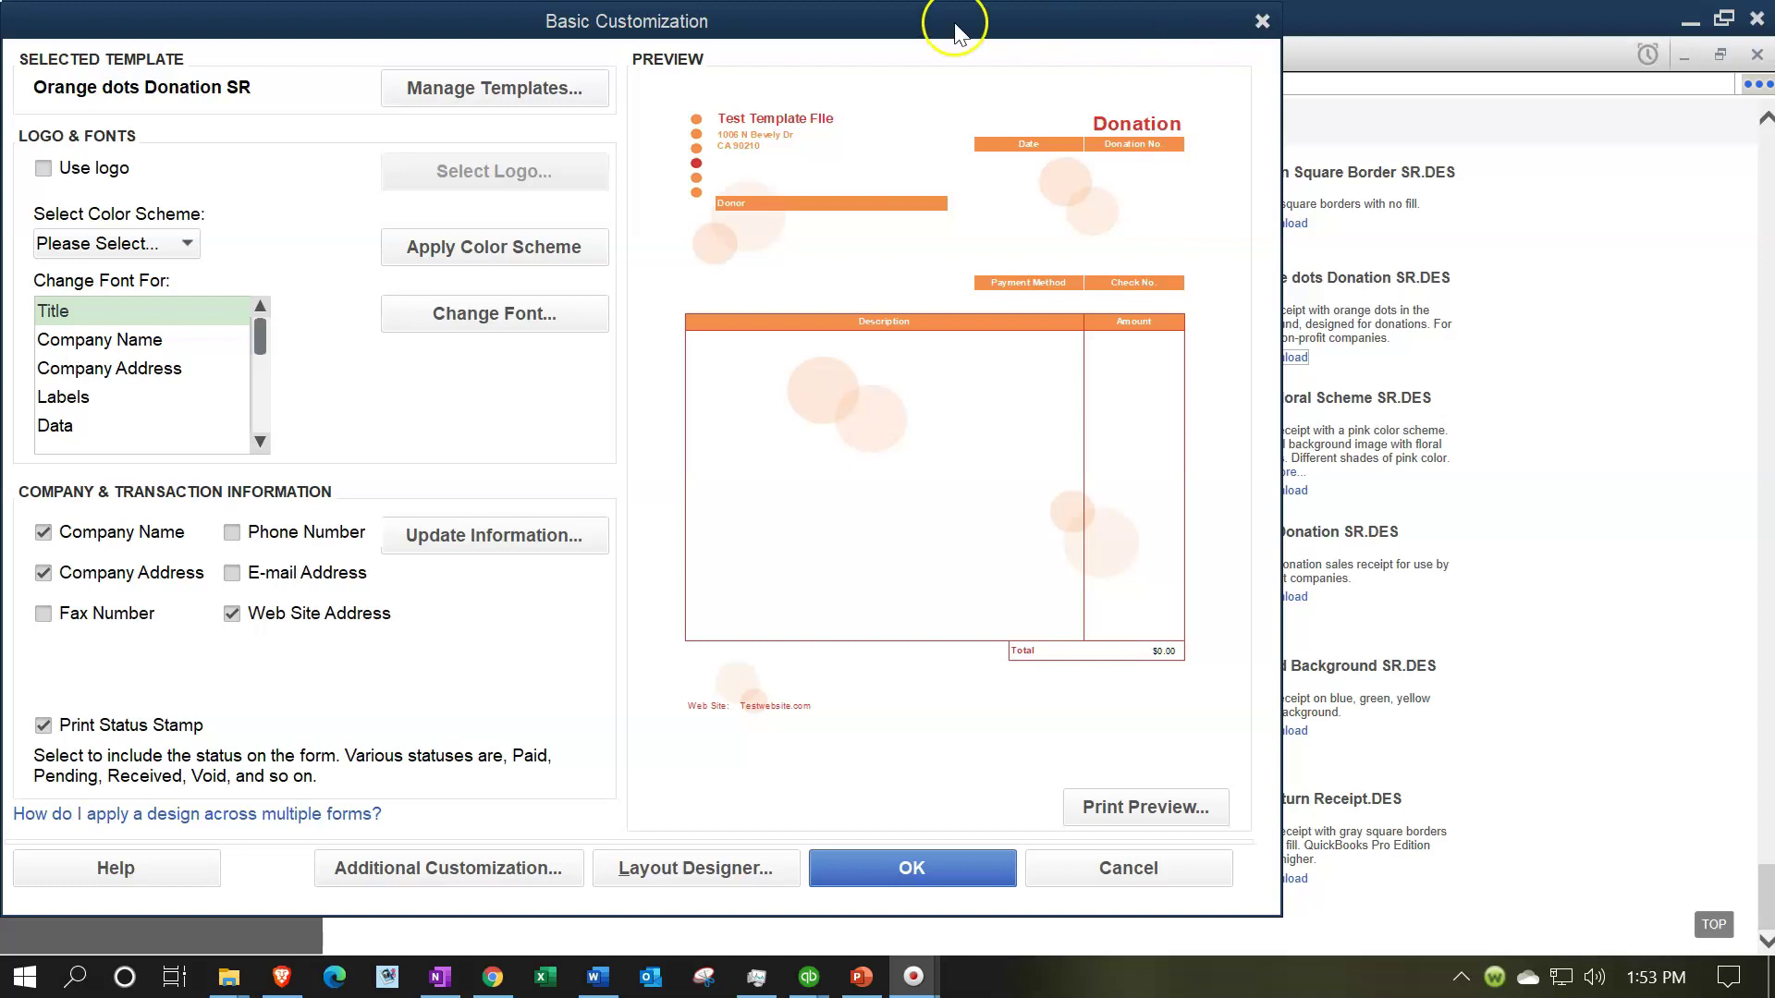
left_click_drag(688, 21, 803, 34)
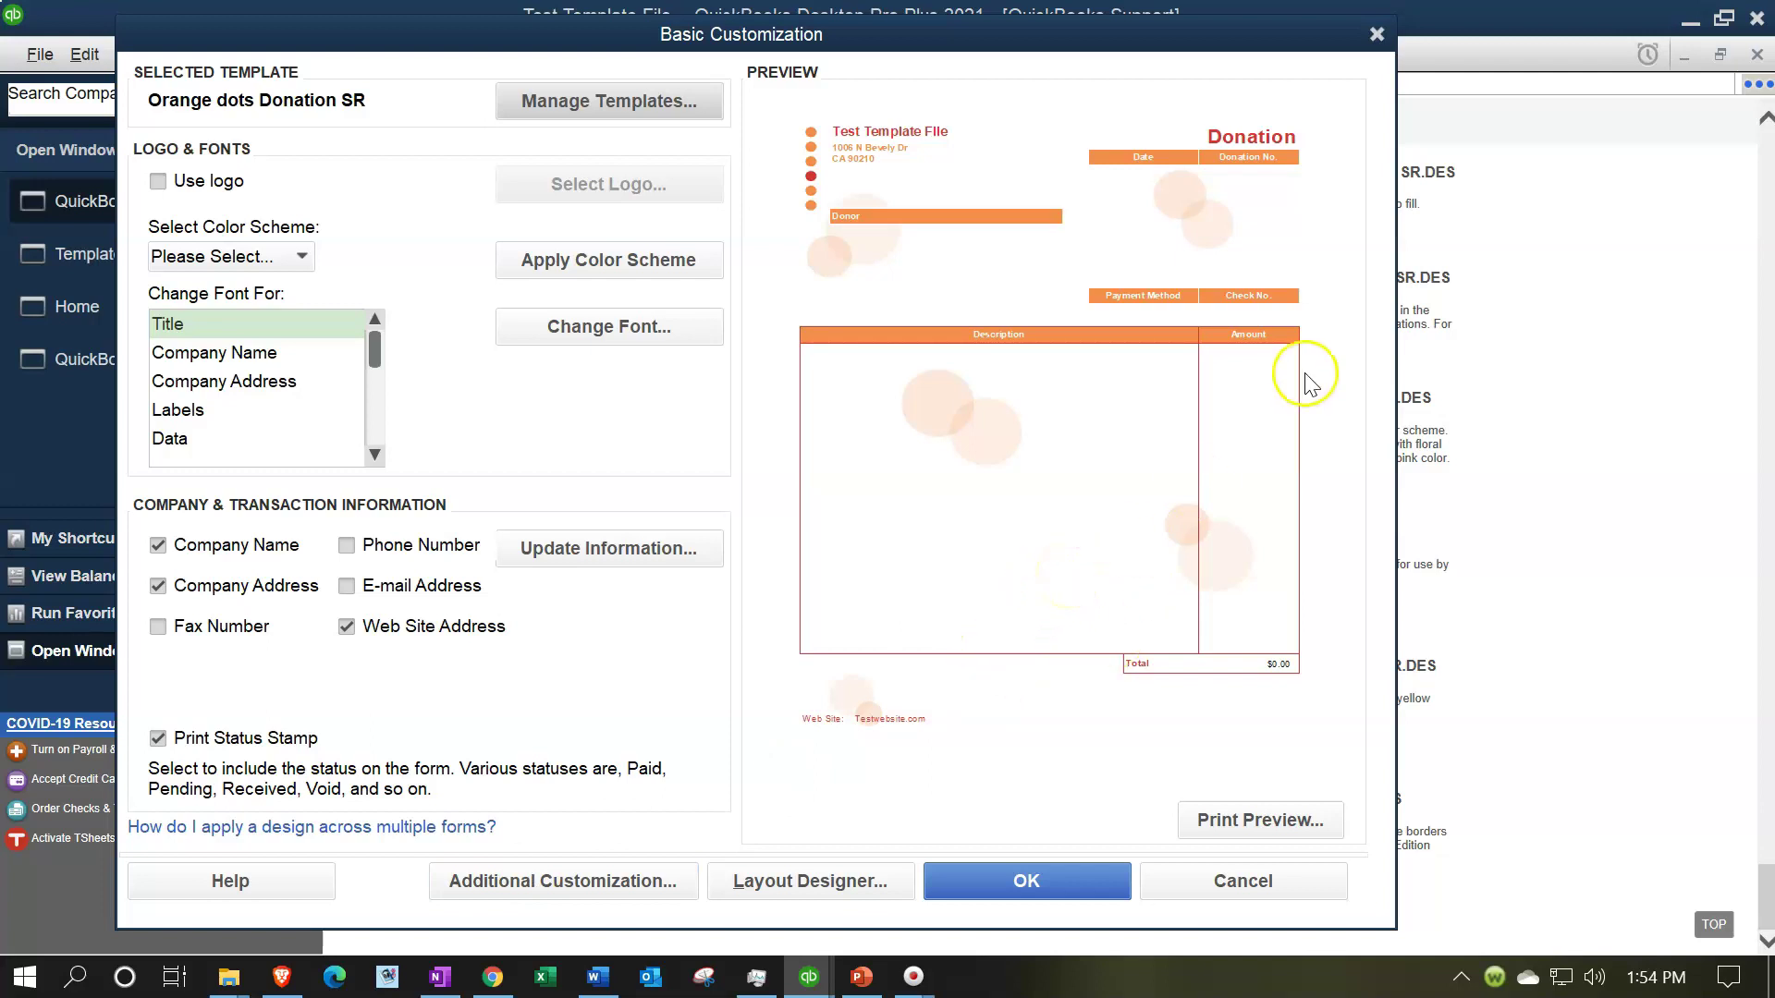
left_click(1376, 34)
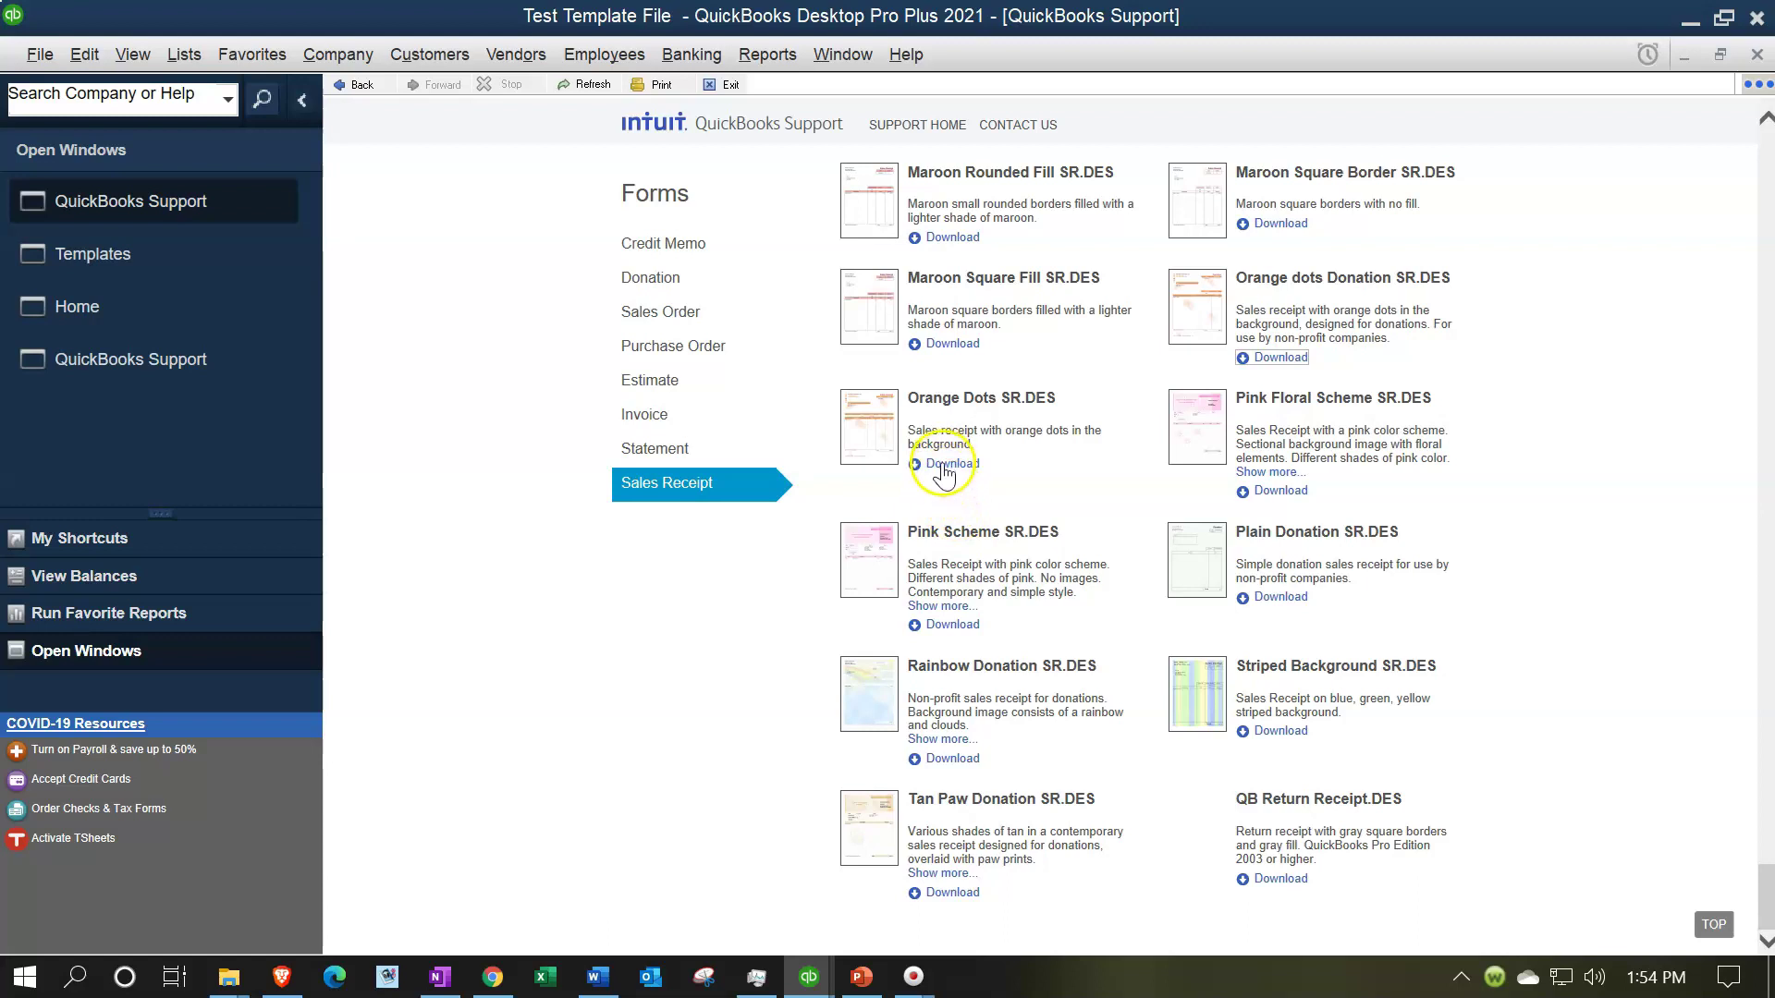
Step: Download Orange Dots SR.DES and import it as Orange Dots SR with default settings
scroll(946, 476, "up", 3)
scroll(945, 471, "up", 6)
scroll(945, 471, "down", 8)
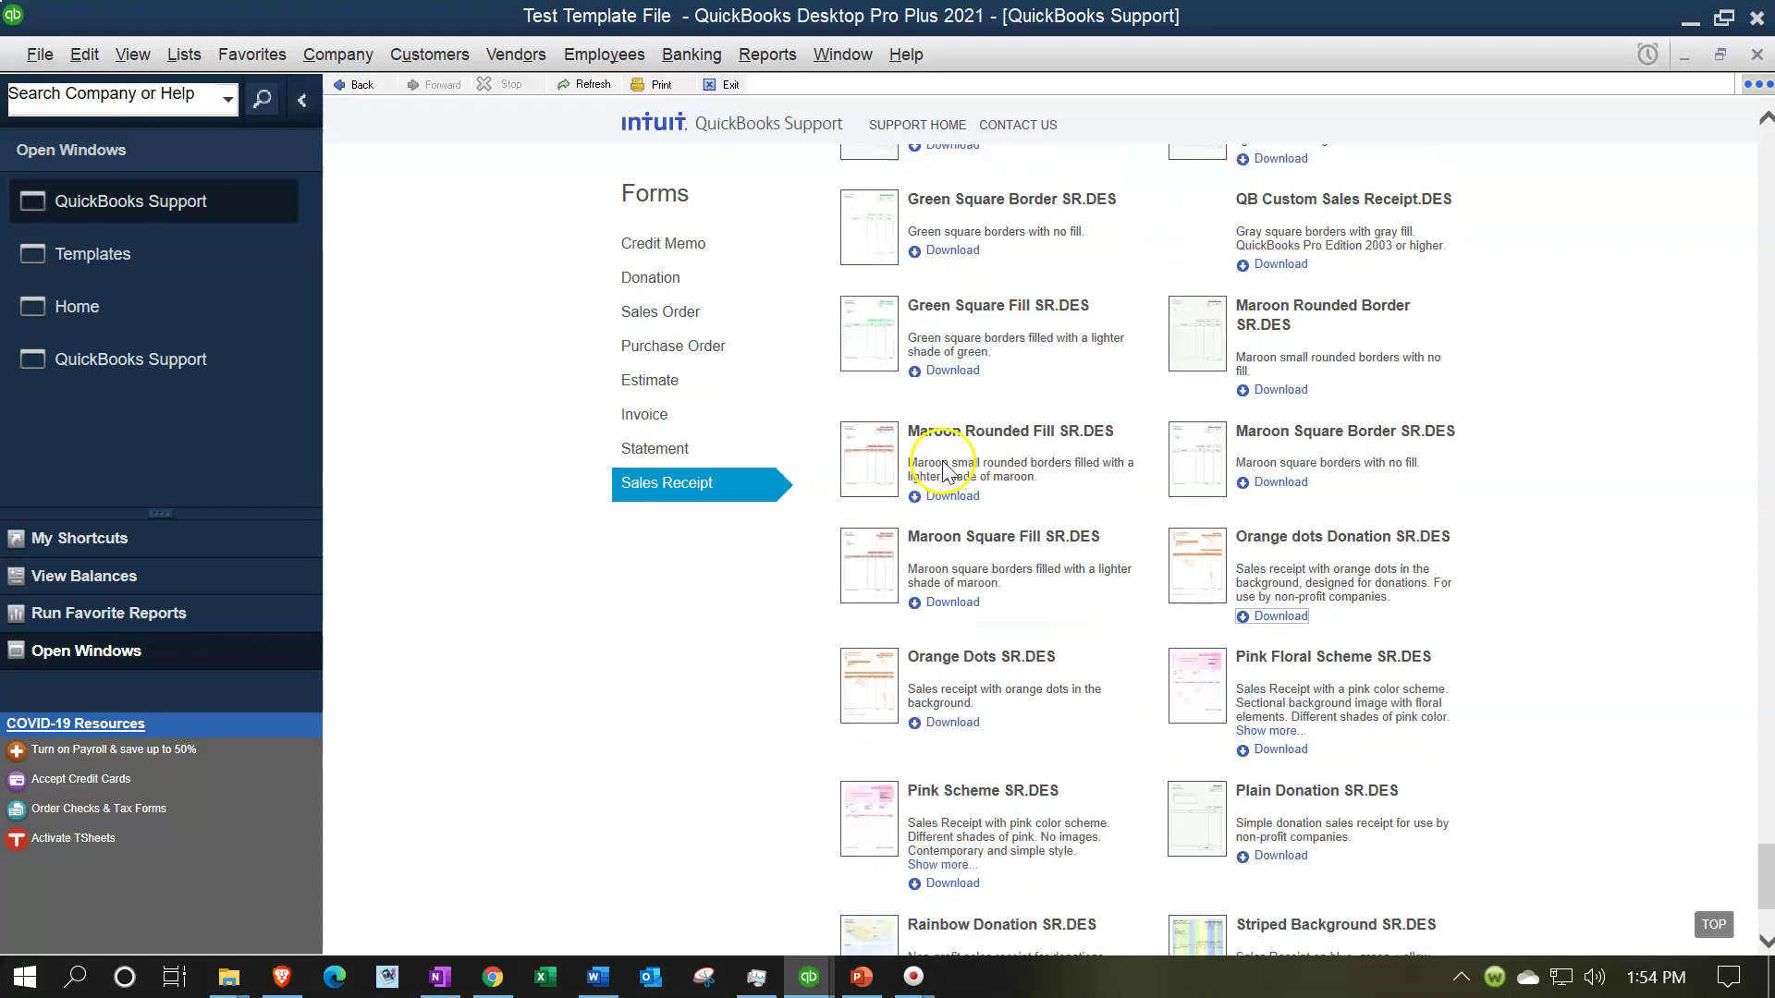
scroll(943, 474, "down", 2)
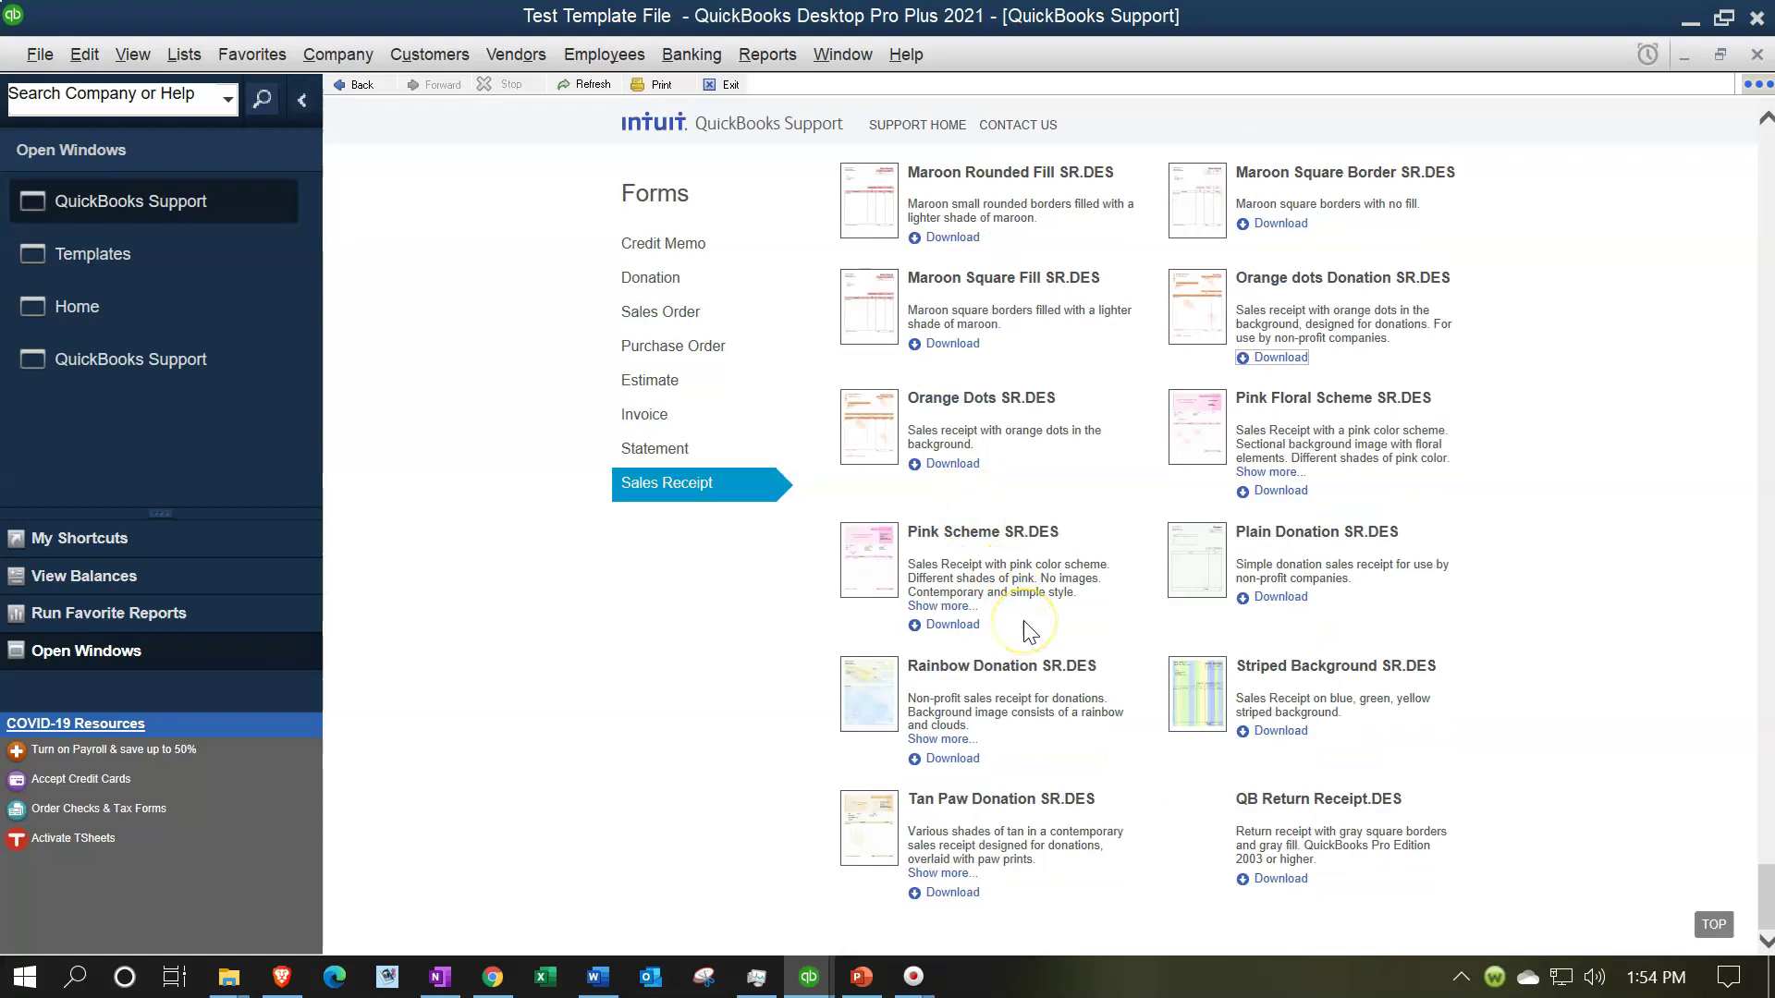
scroll(1024, 623, "up", 2)
scroll(1029, 631, "down", 2)
left_click(938, 465)
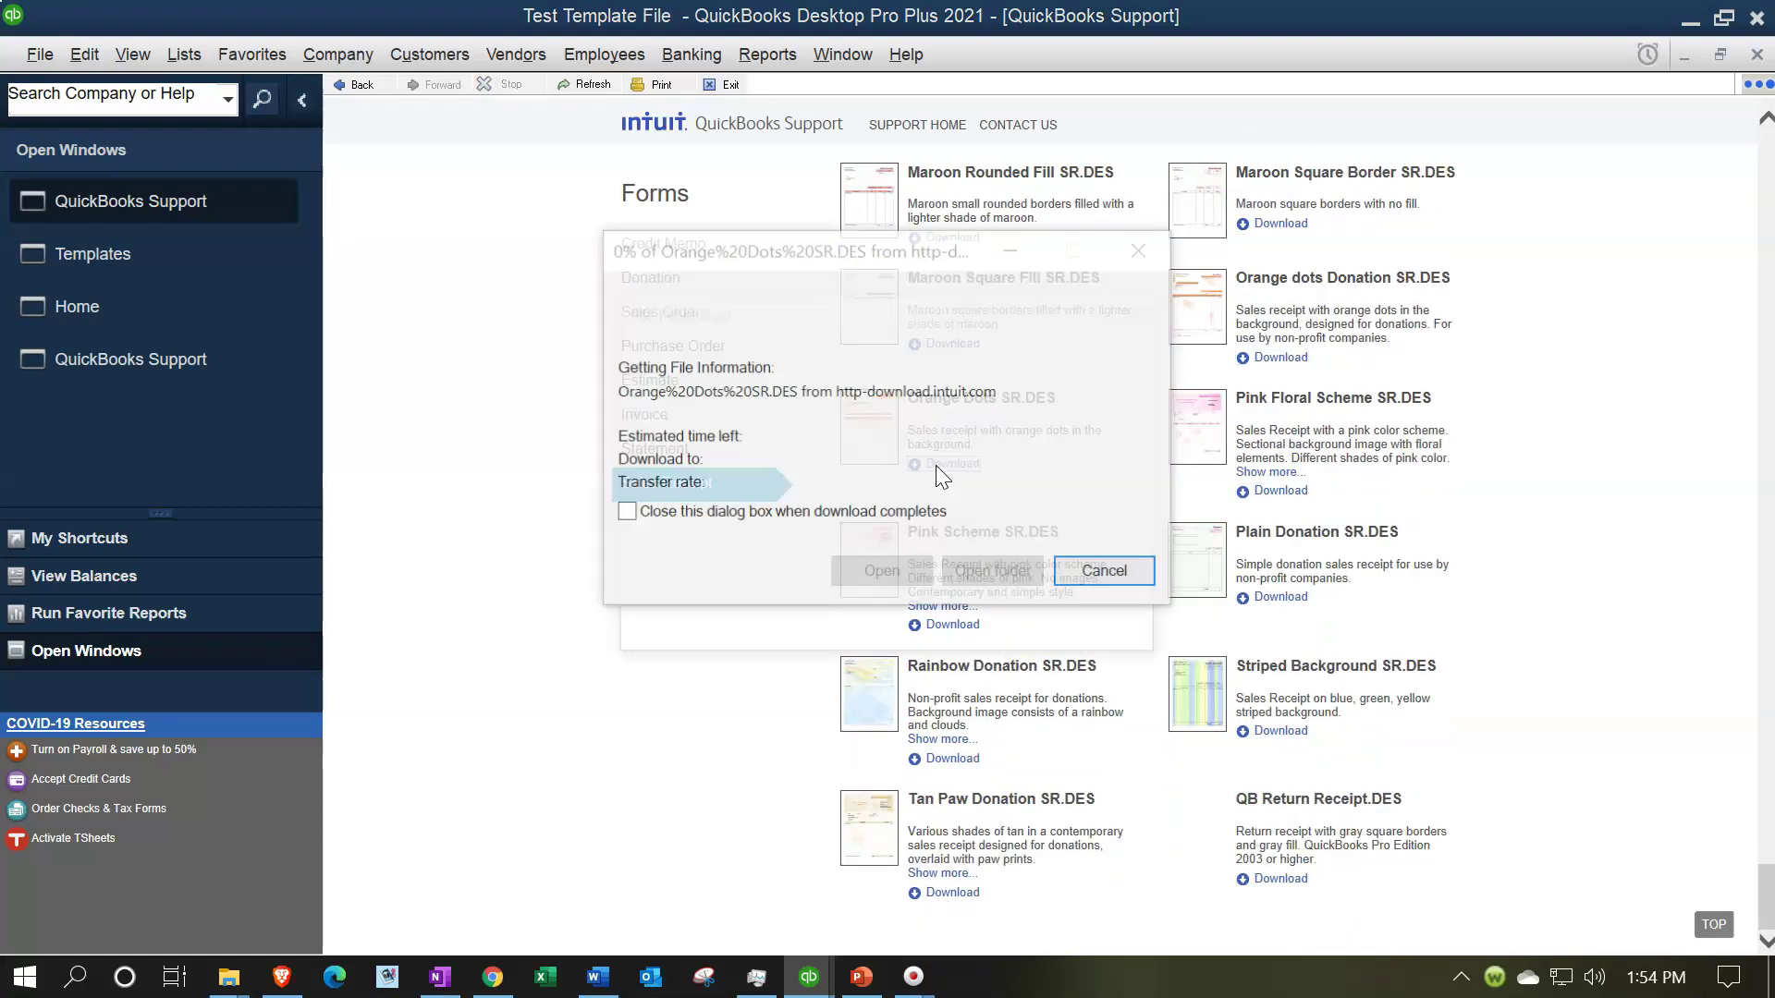
left_click(869, 519)
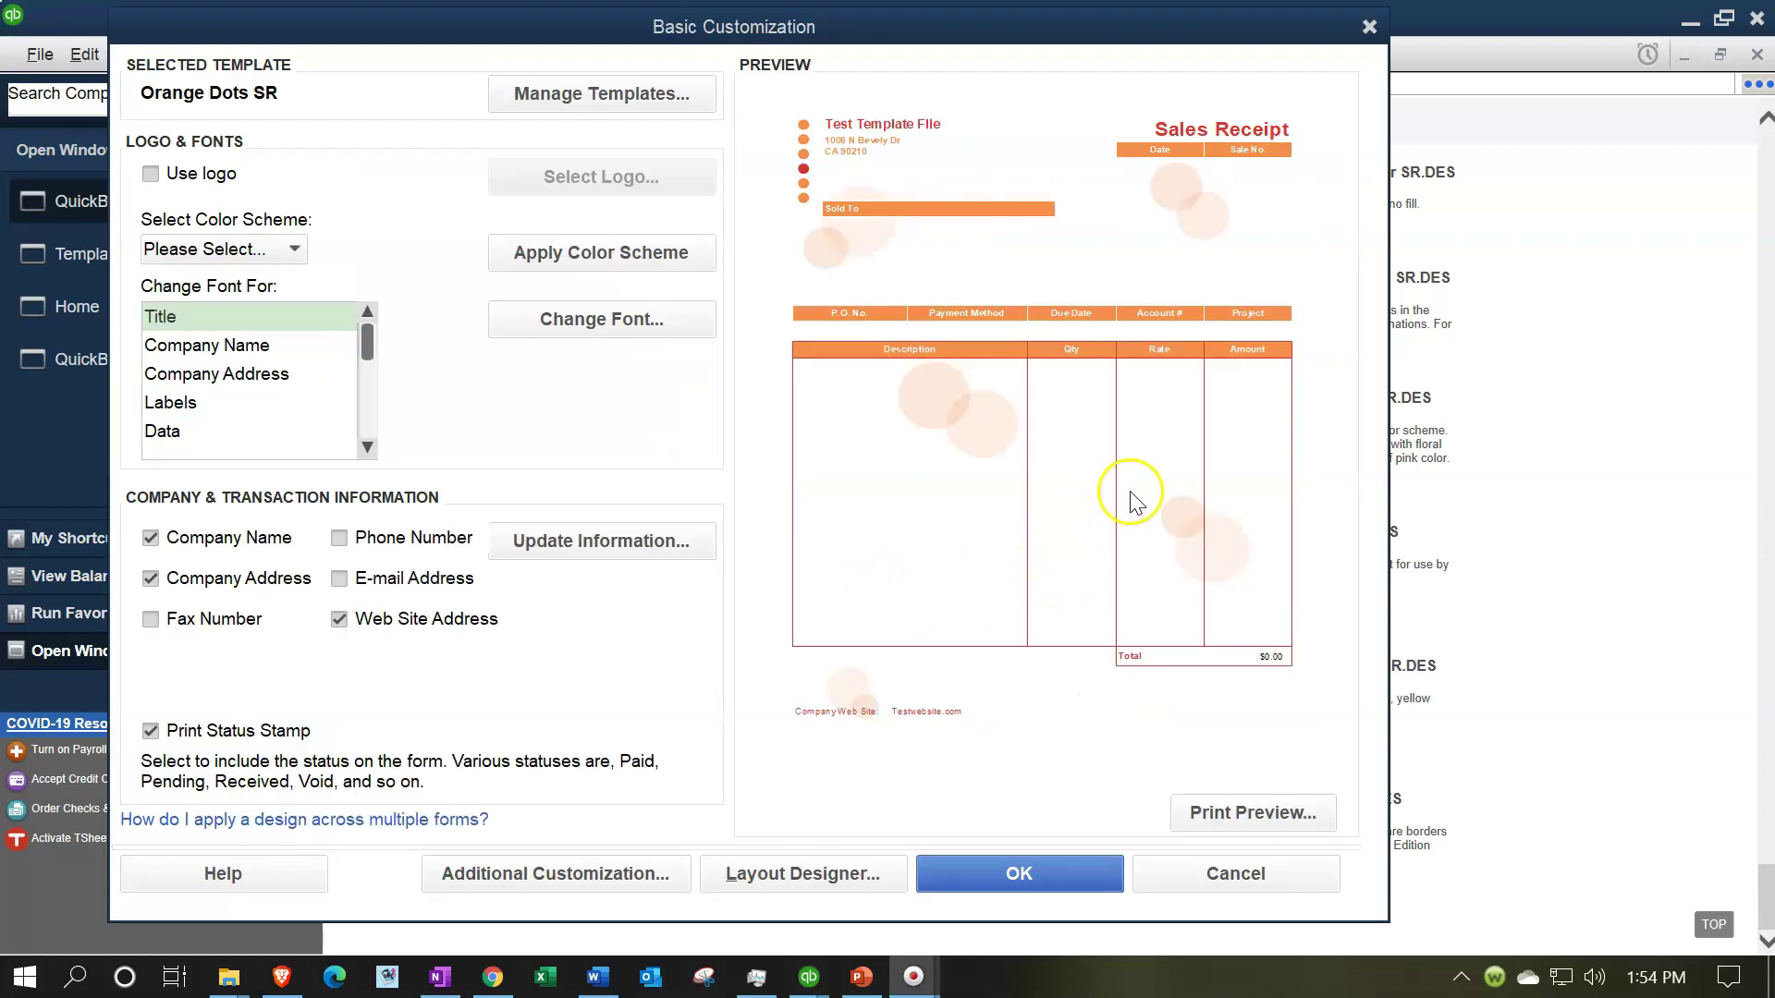
left_click(1122, 545)
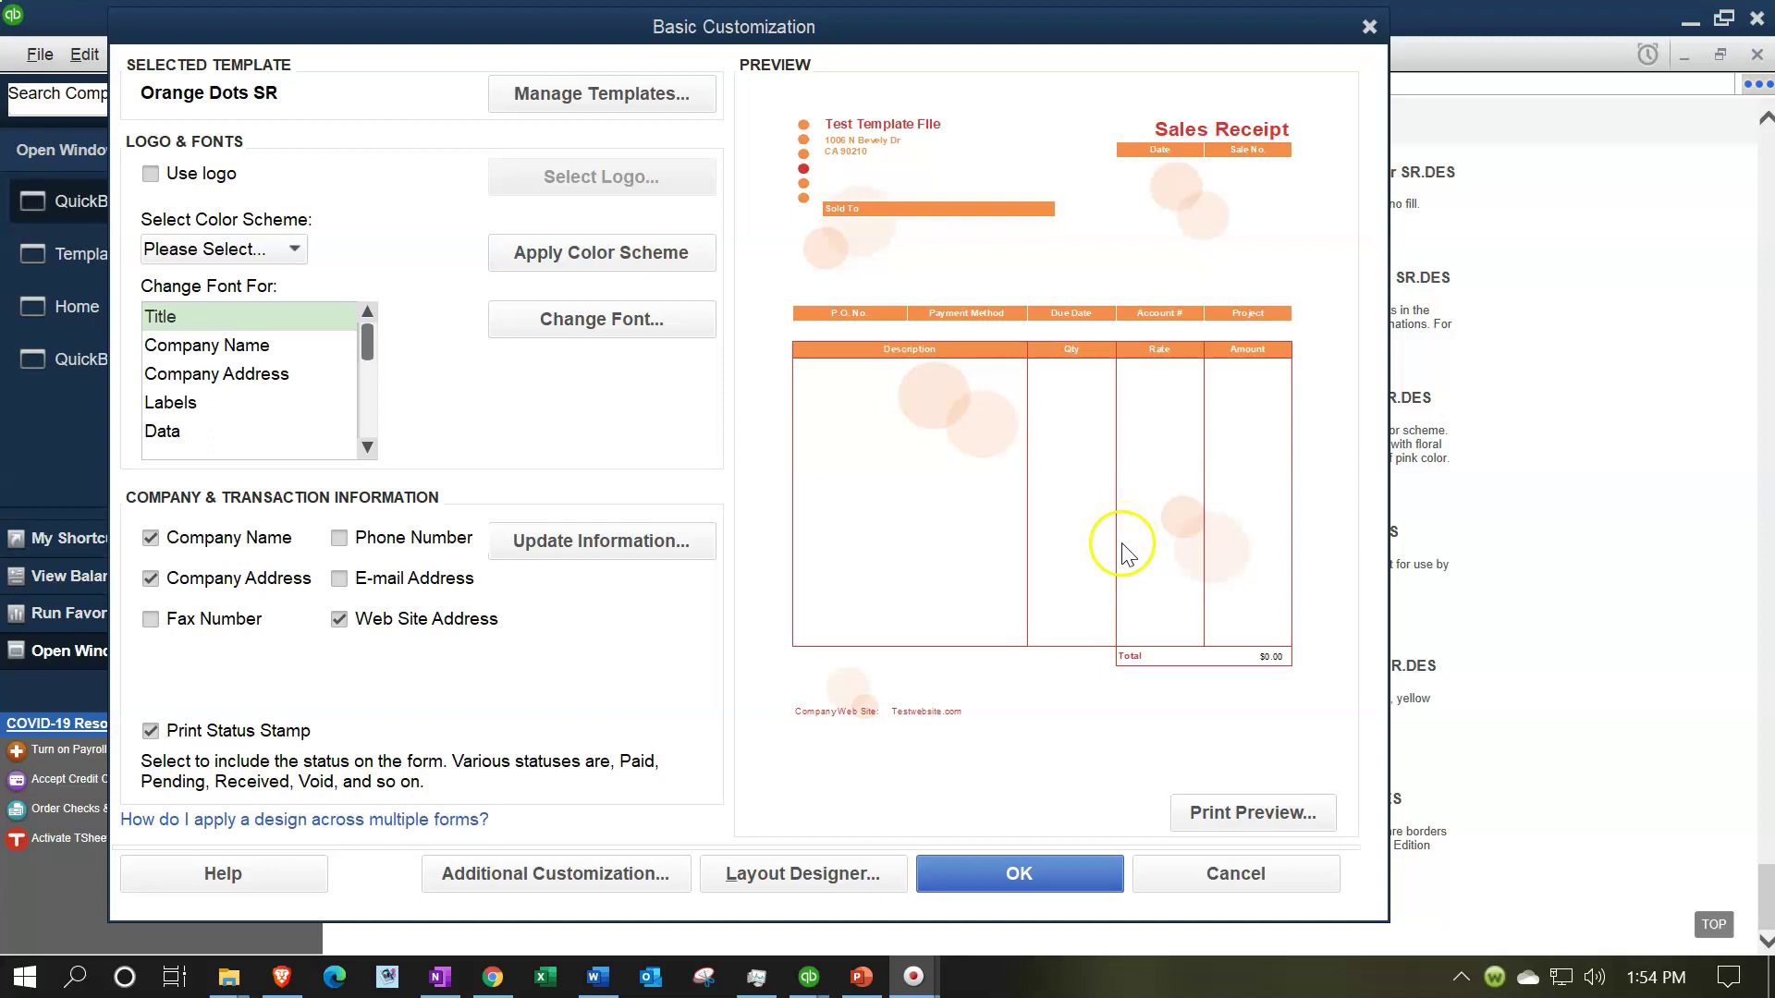
left_click(1012, 873)
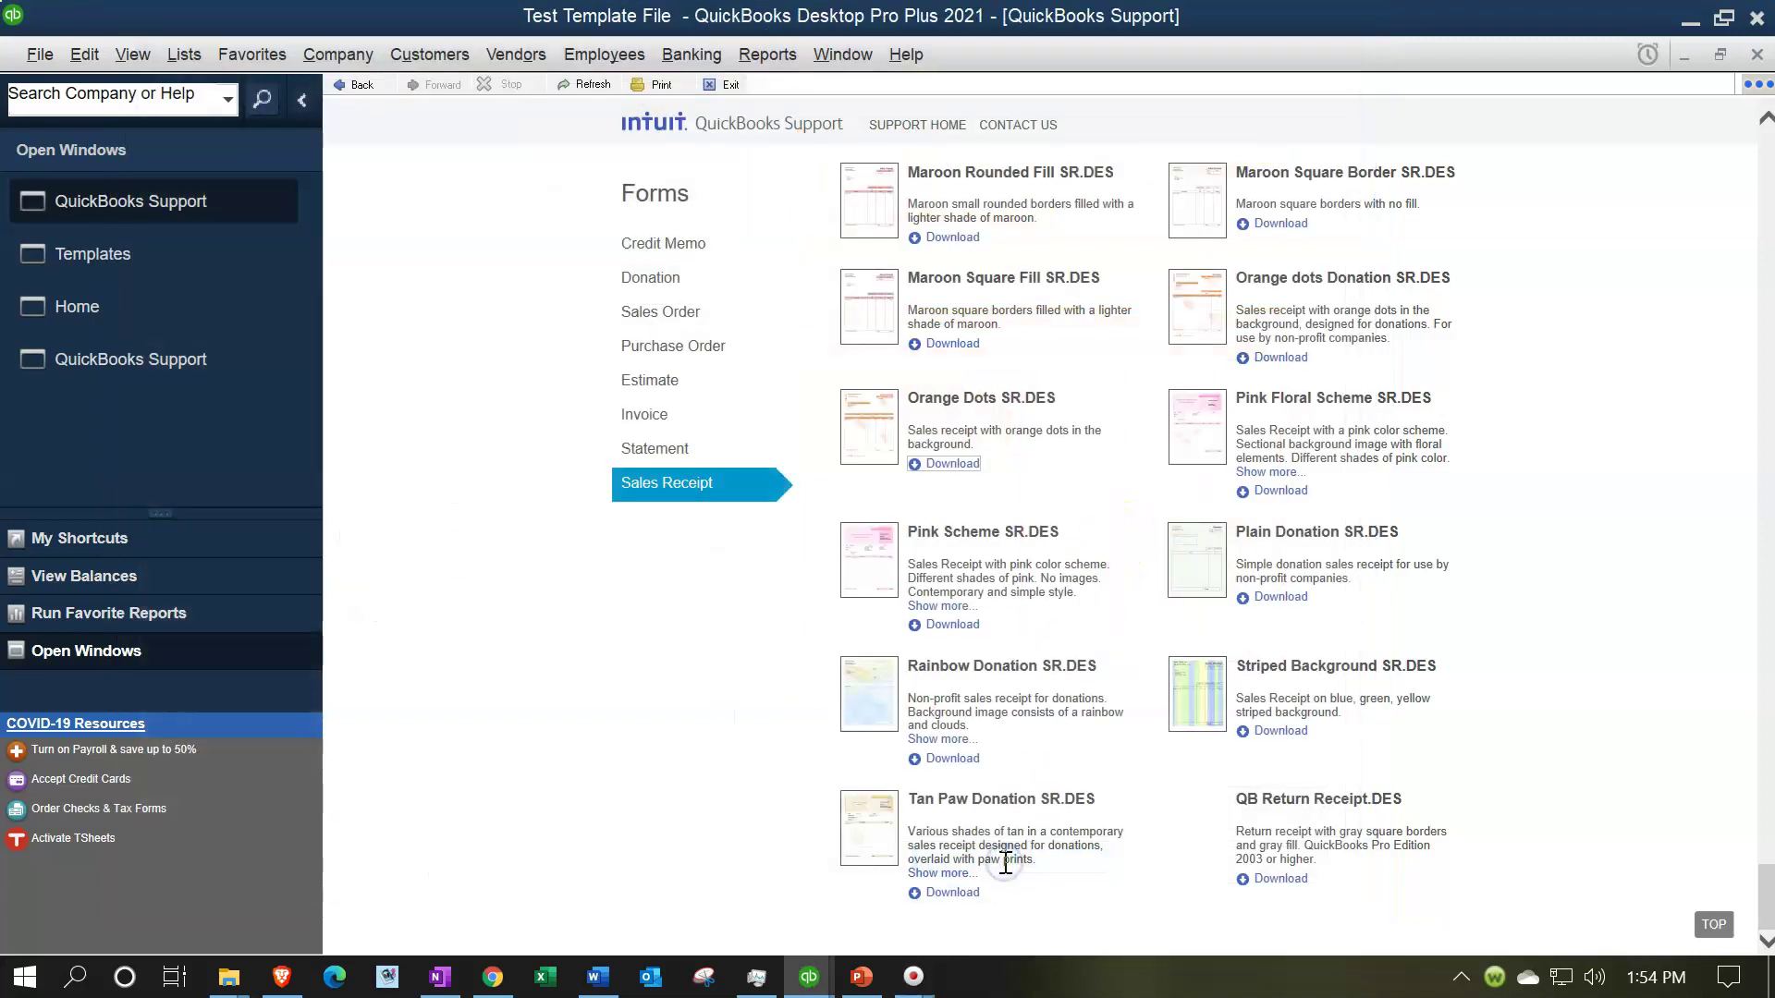
Step: Open Orange Dots SR from the Templates list into its Additional Customization settings
left_click(76, 257)
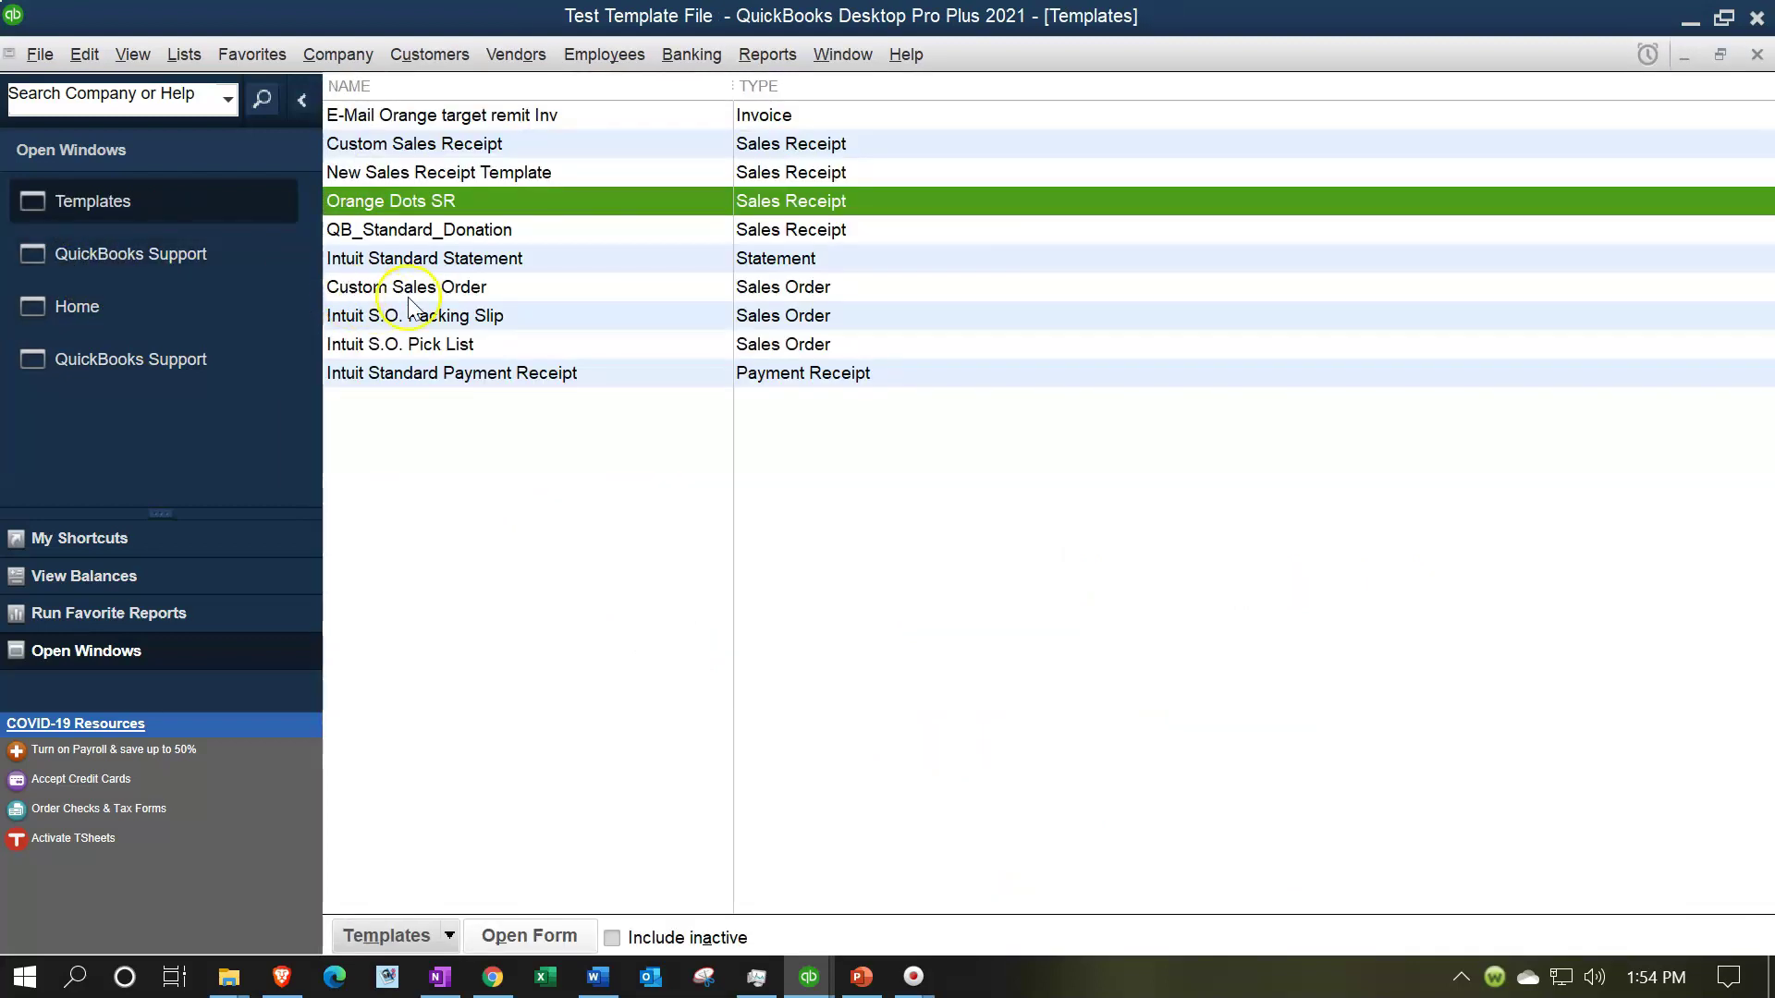
double_click(585, 199)
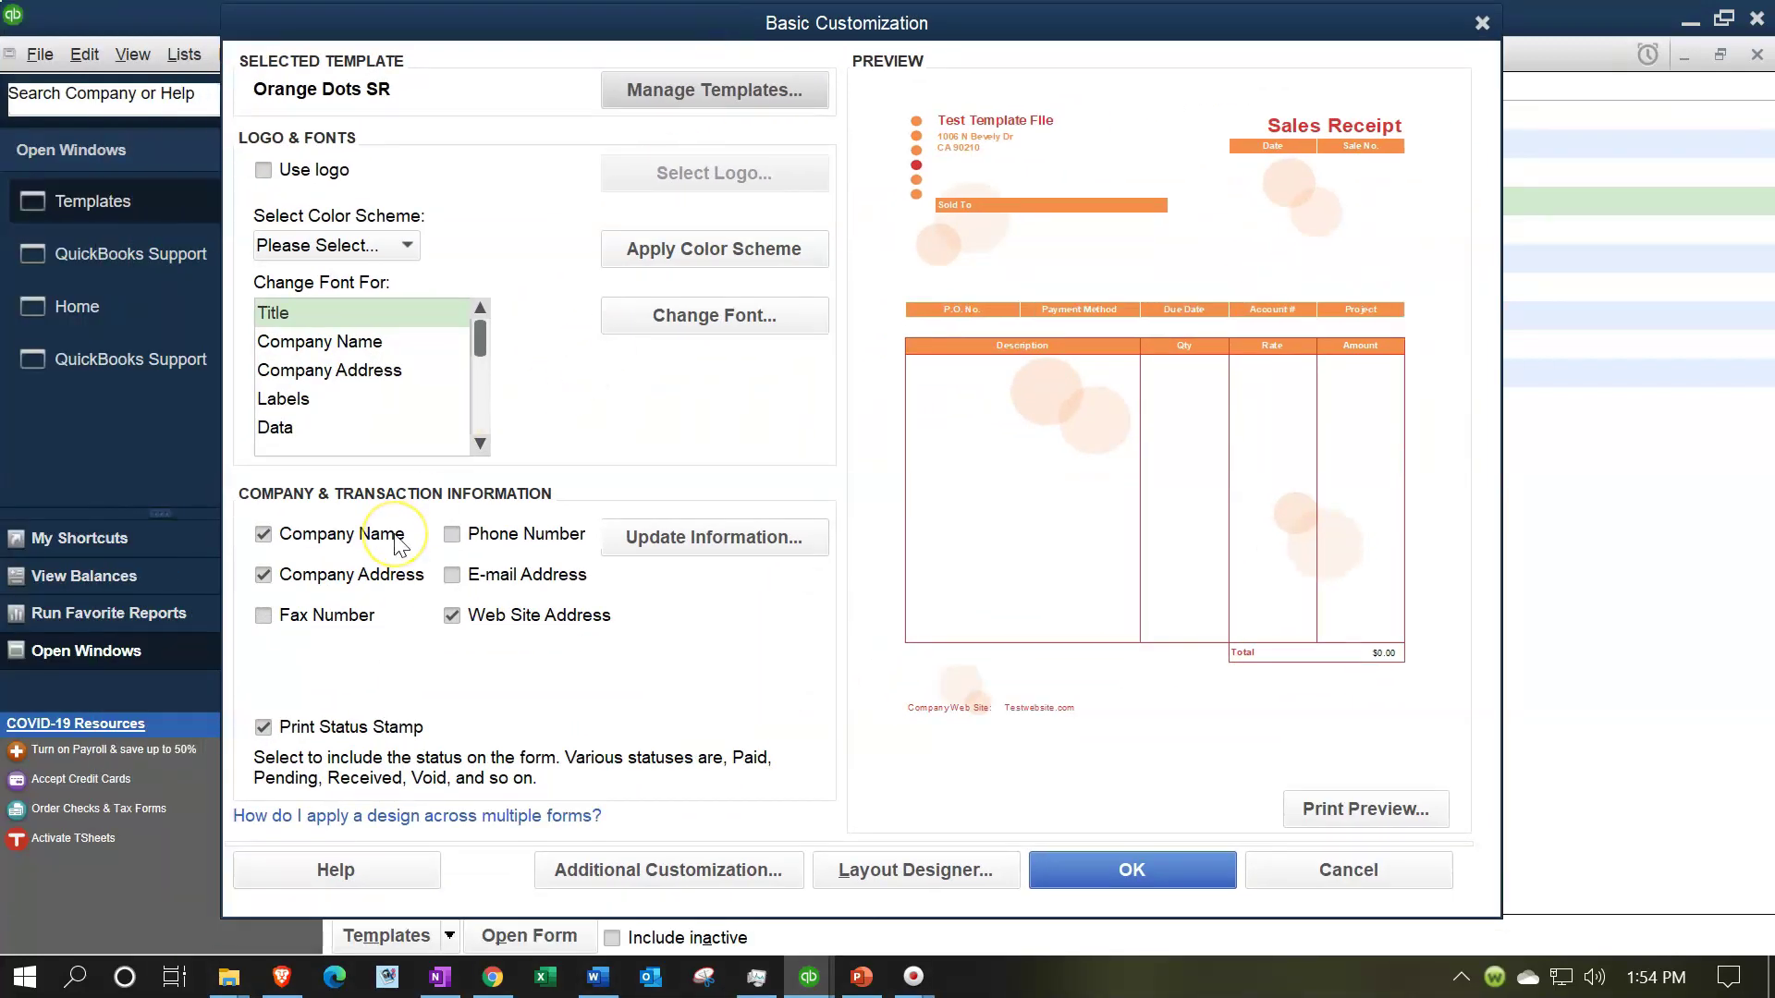
left_click(596, 862)
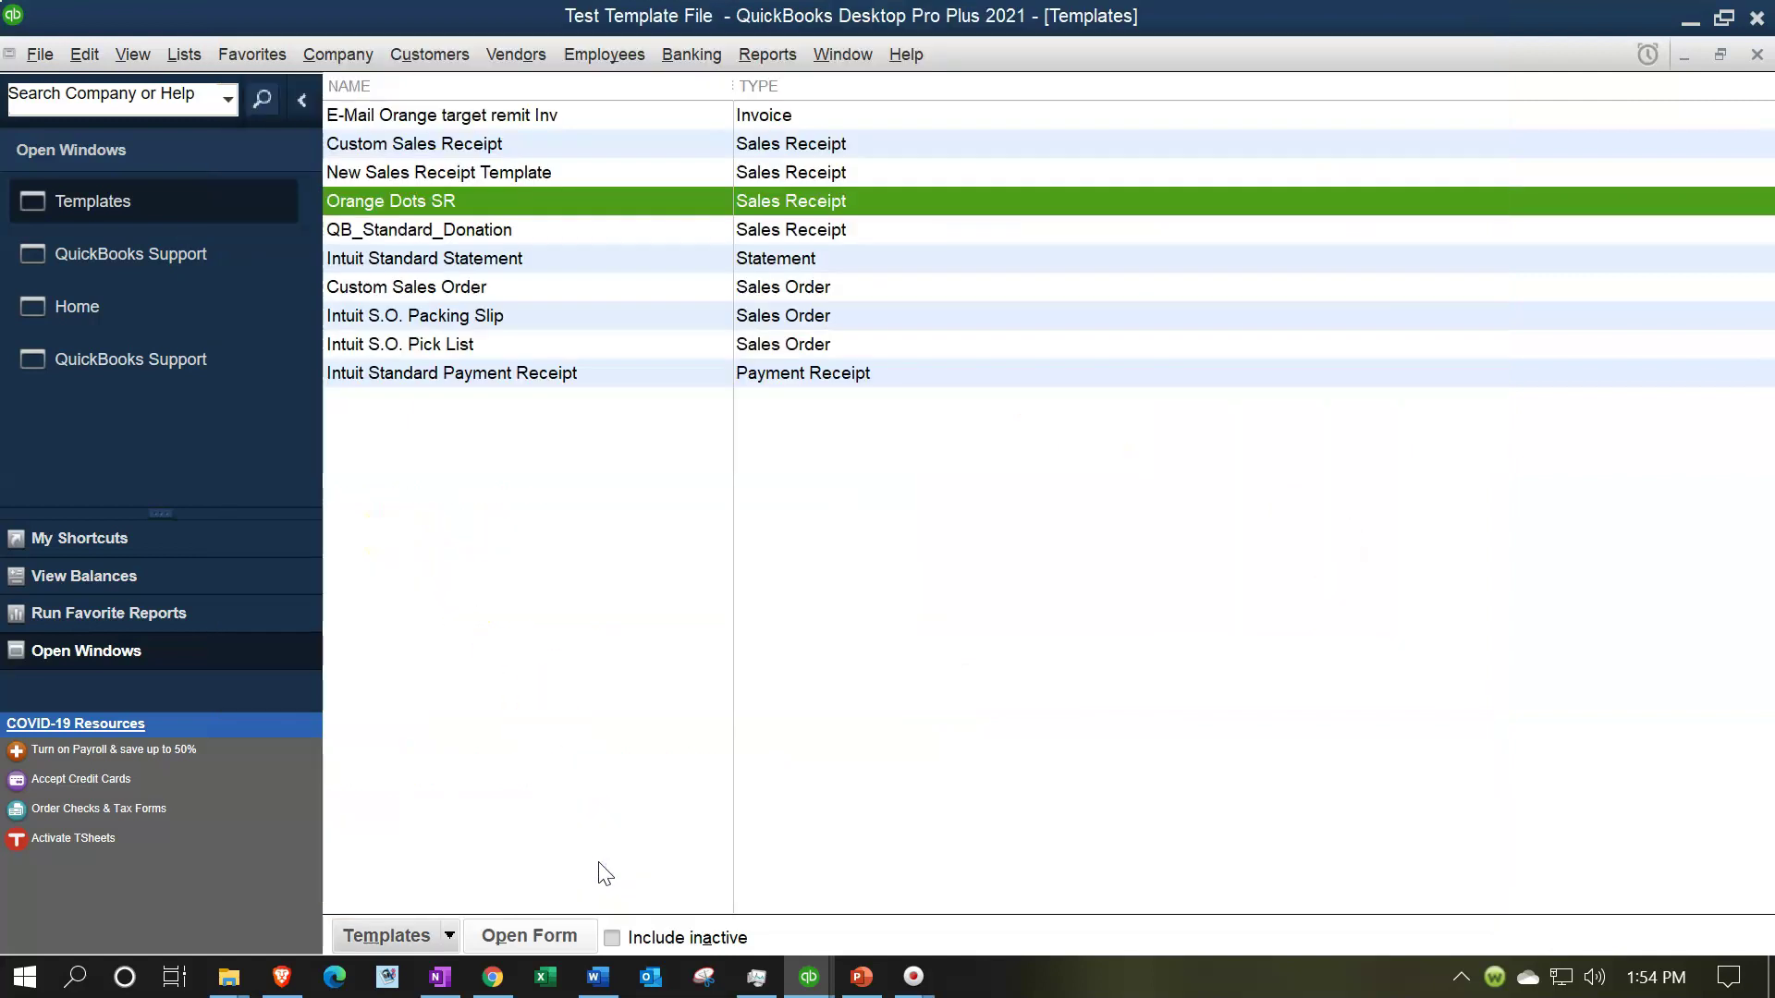
left_click(258, 280)
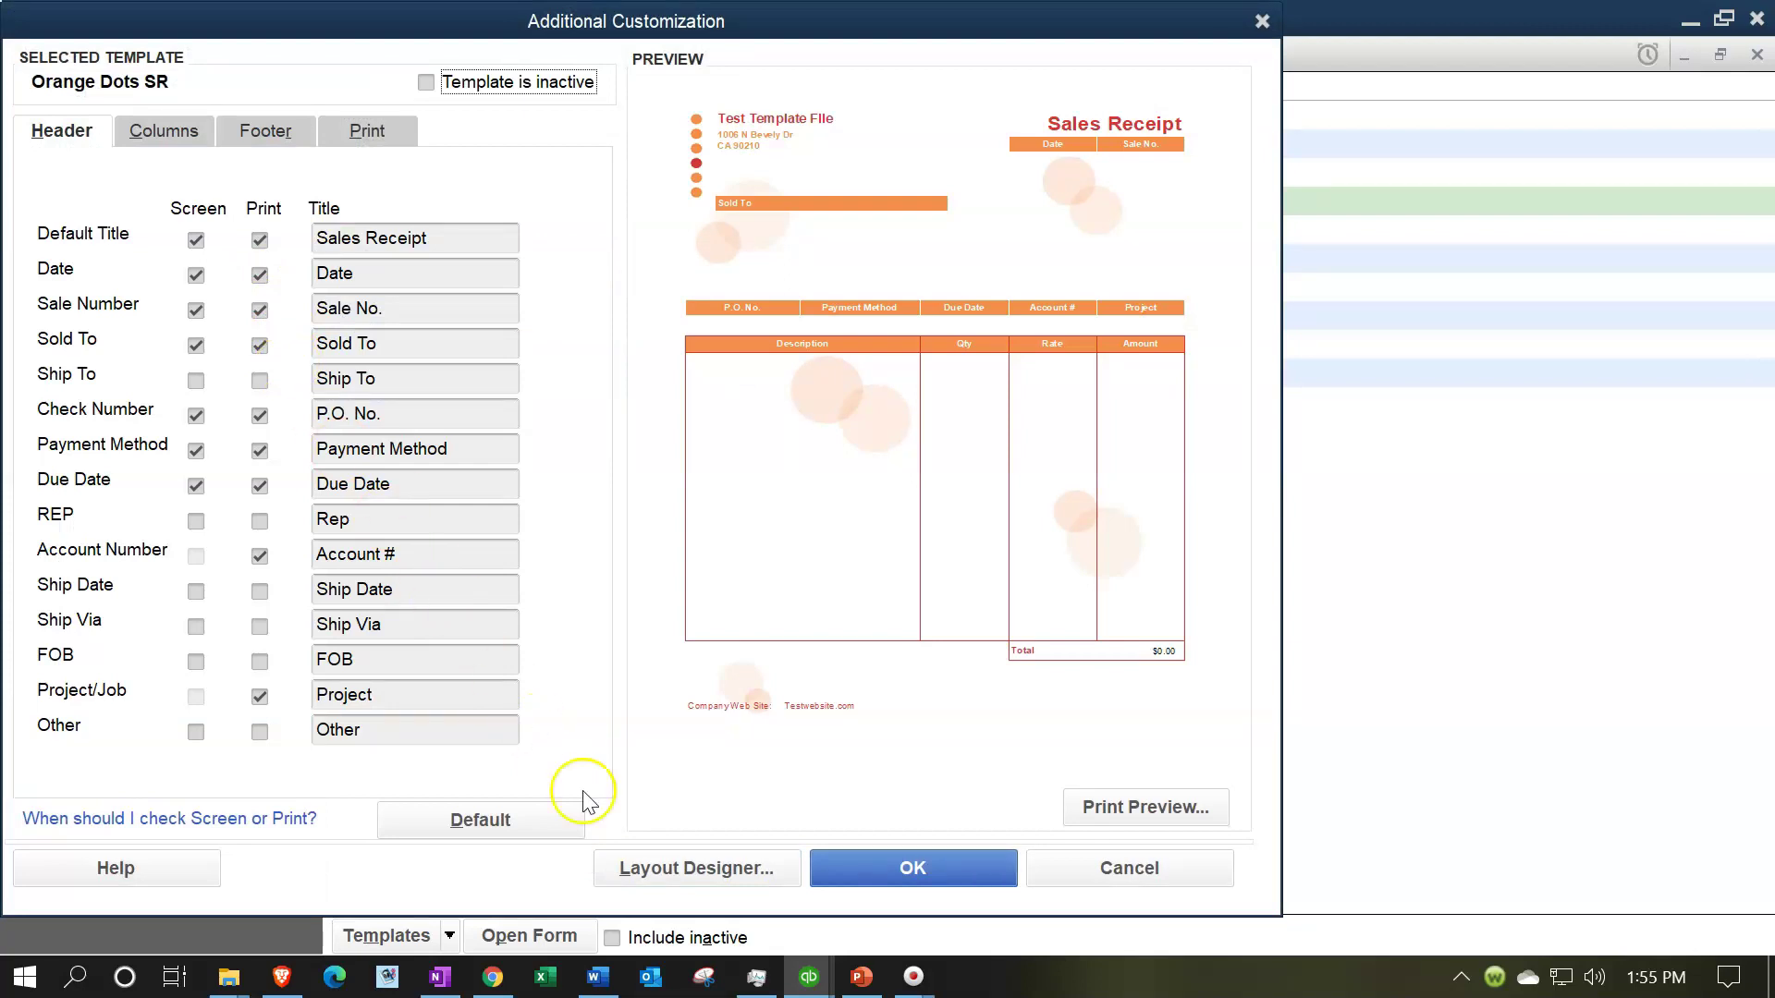
Step: Inspect the Description field in Layout Designer, accept the settings, and return Home
left_click(701, 865)
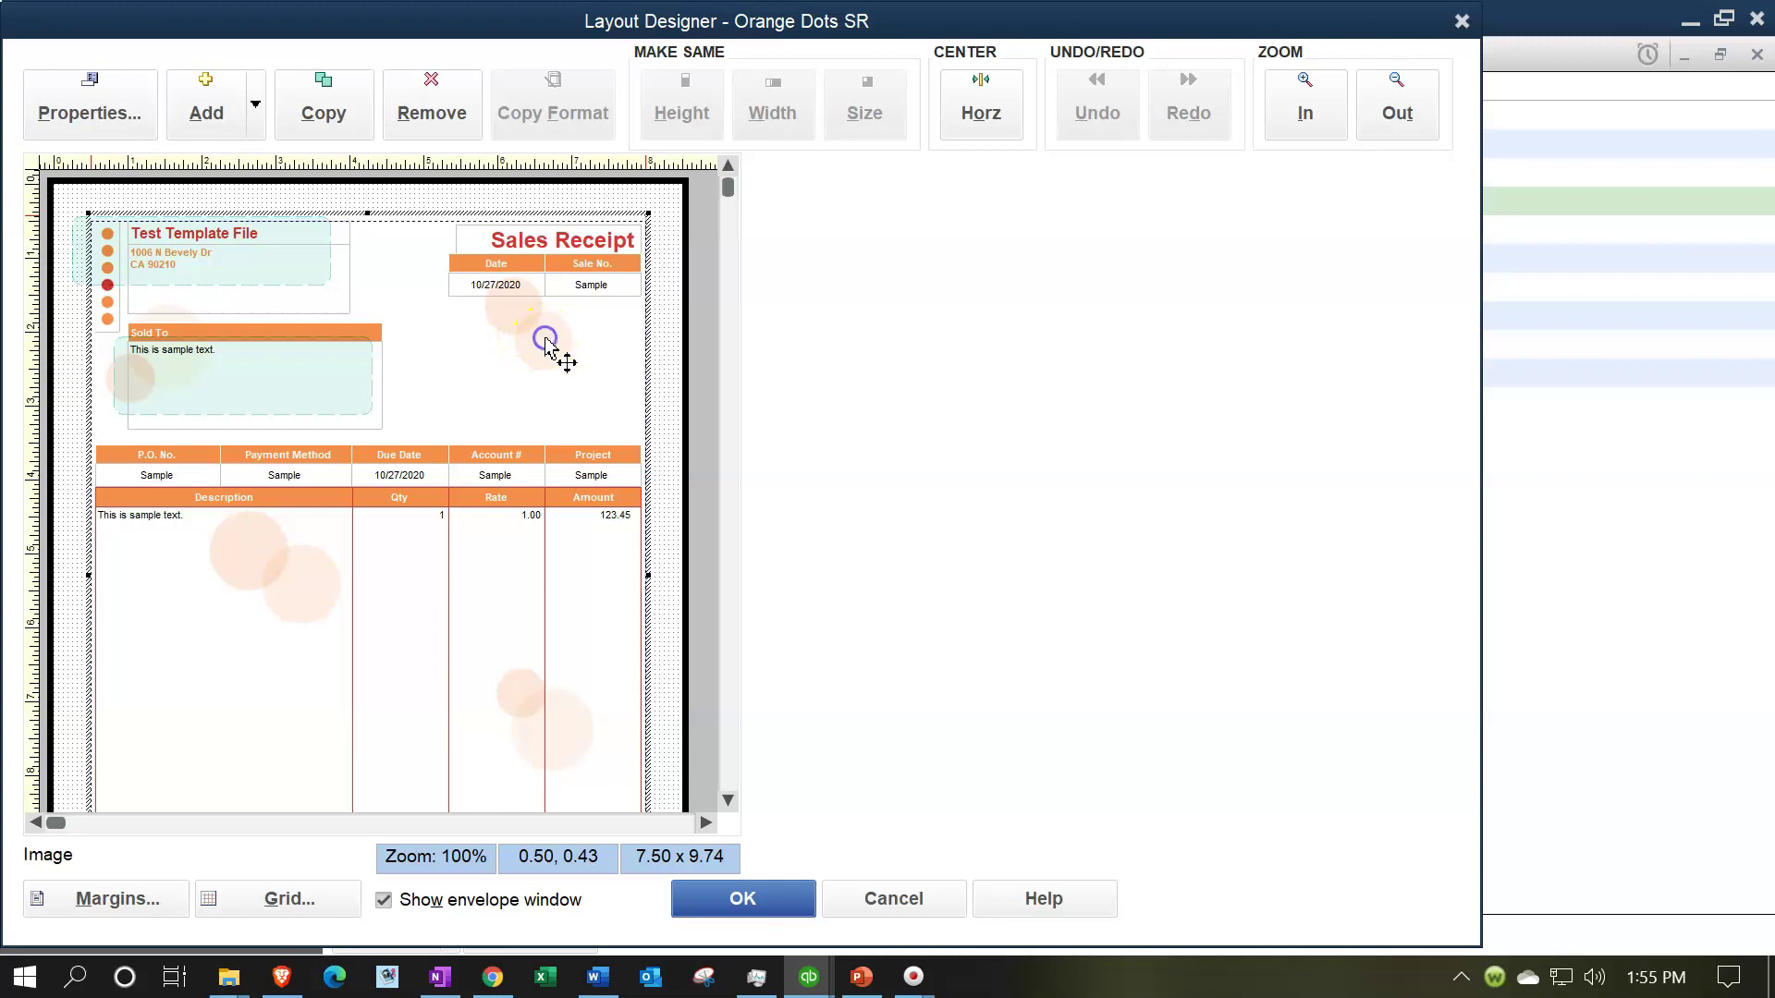
left_click(267, 593)
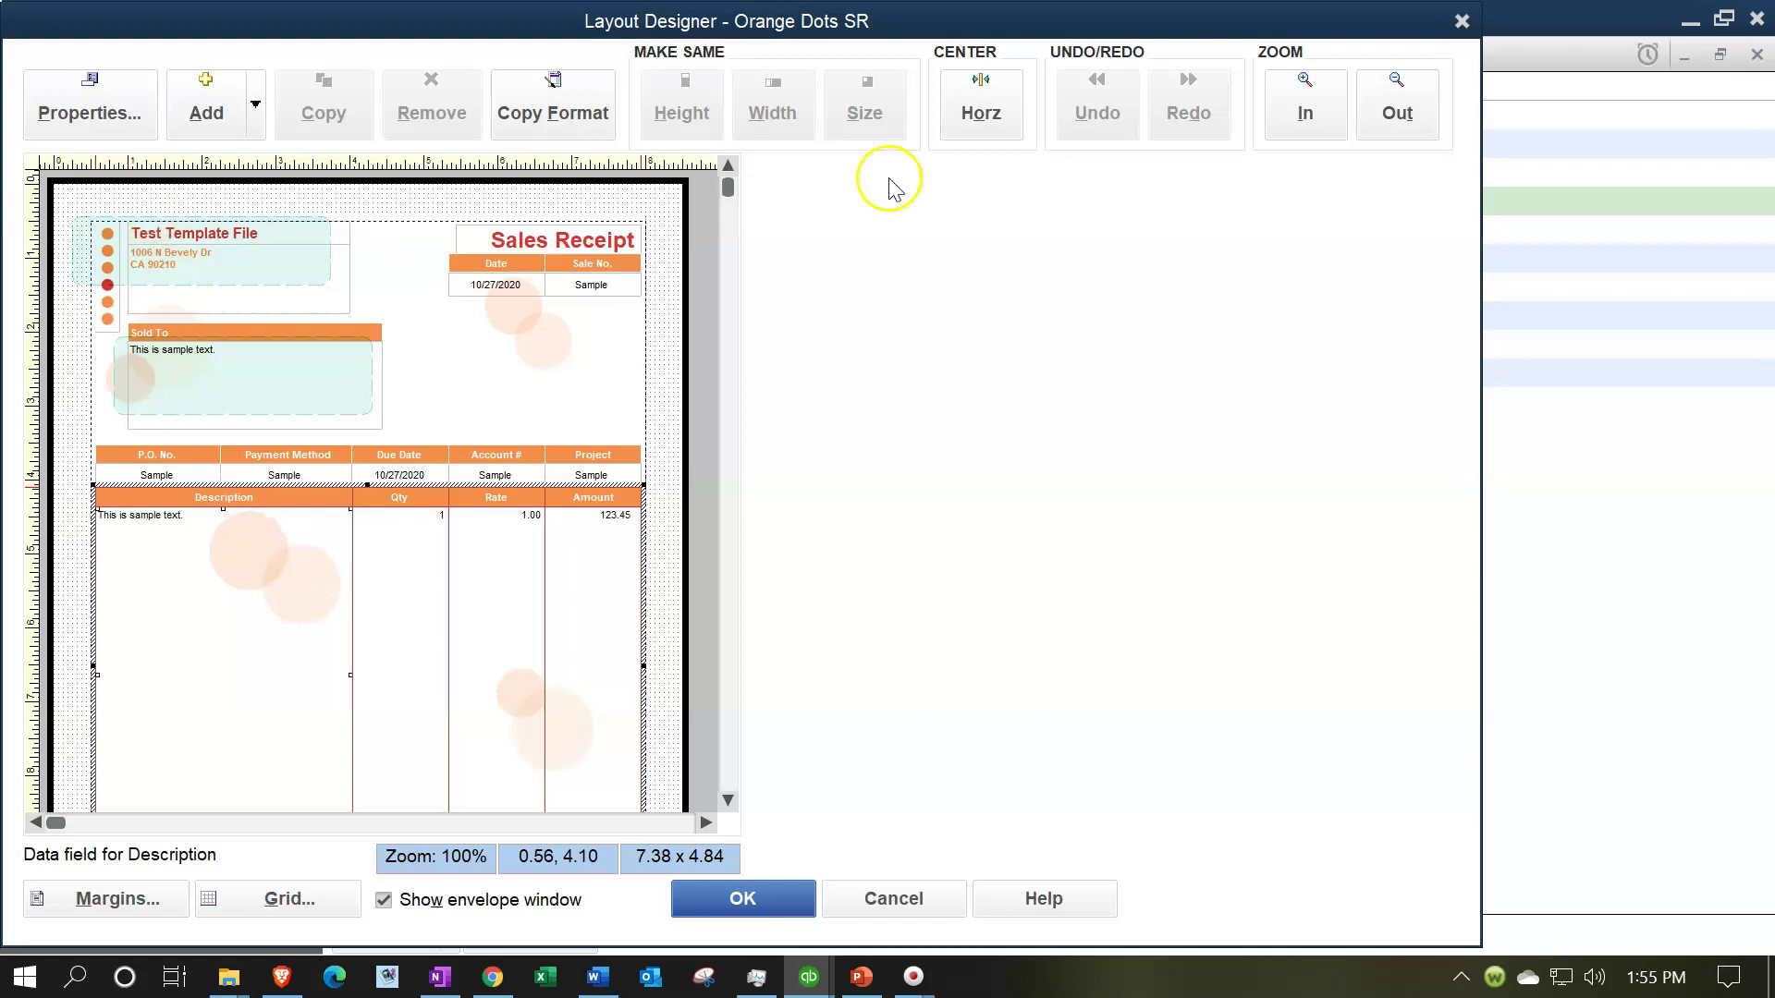
left_click(1463, 21)
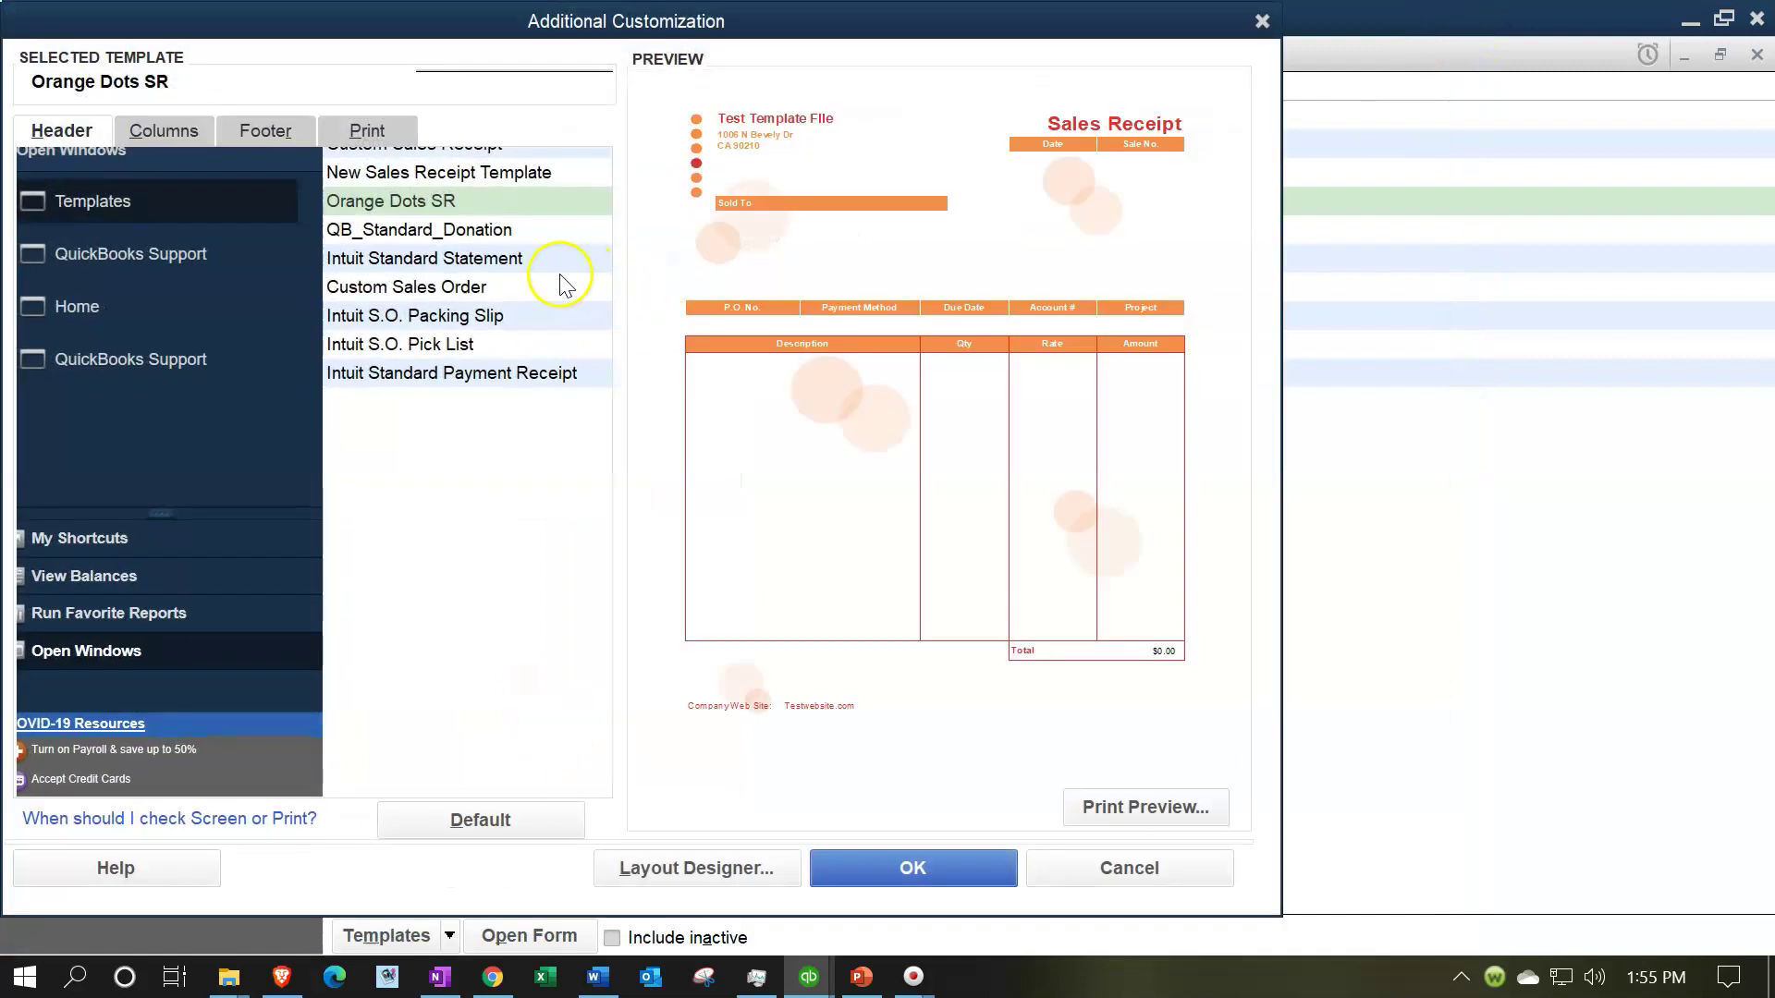
left_click(912, 862)
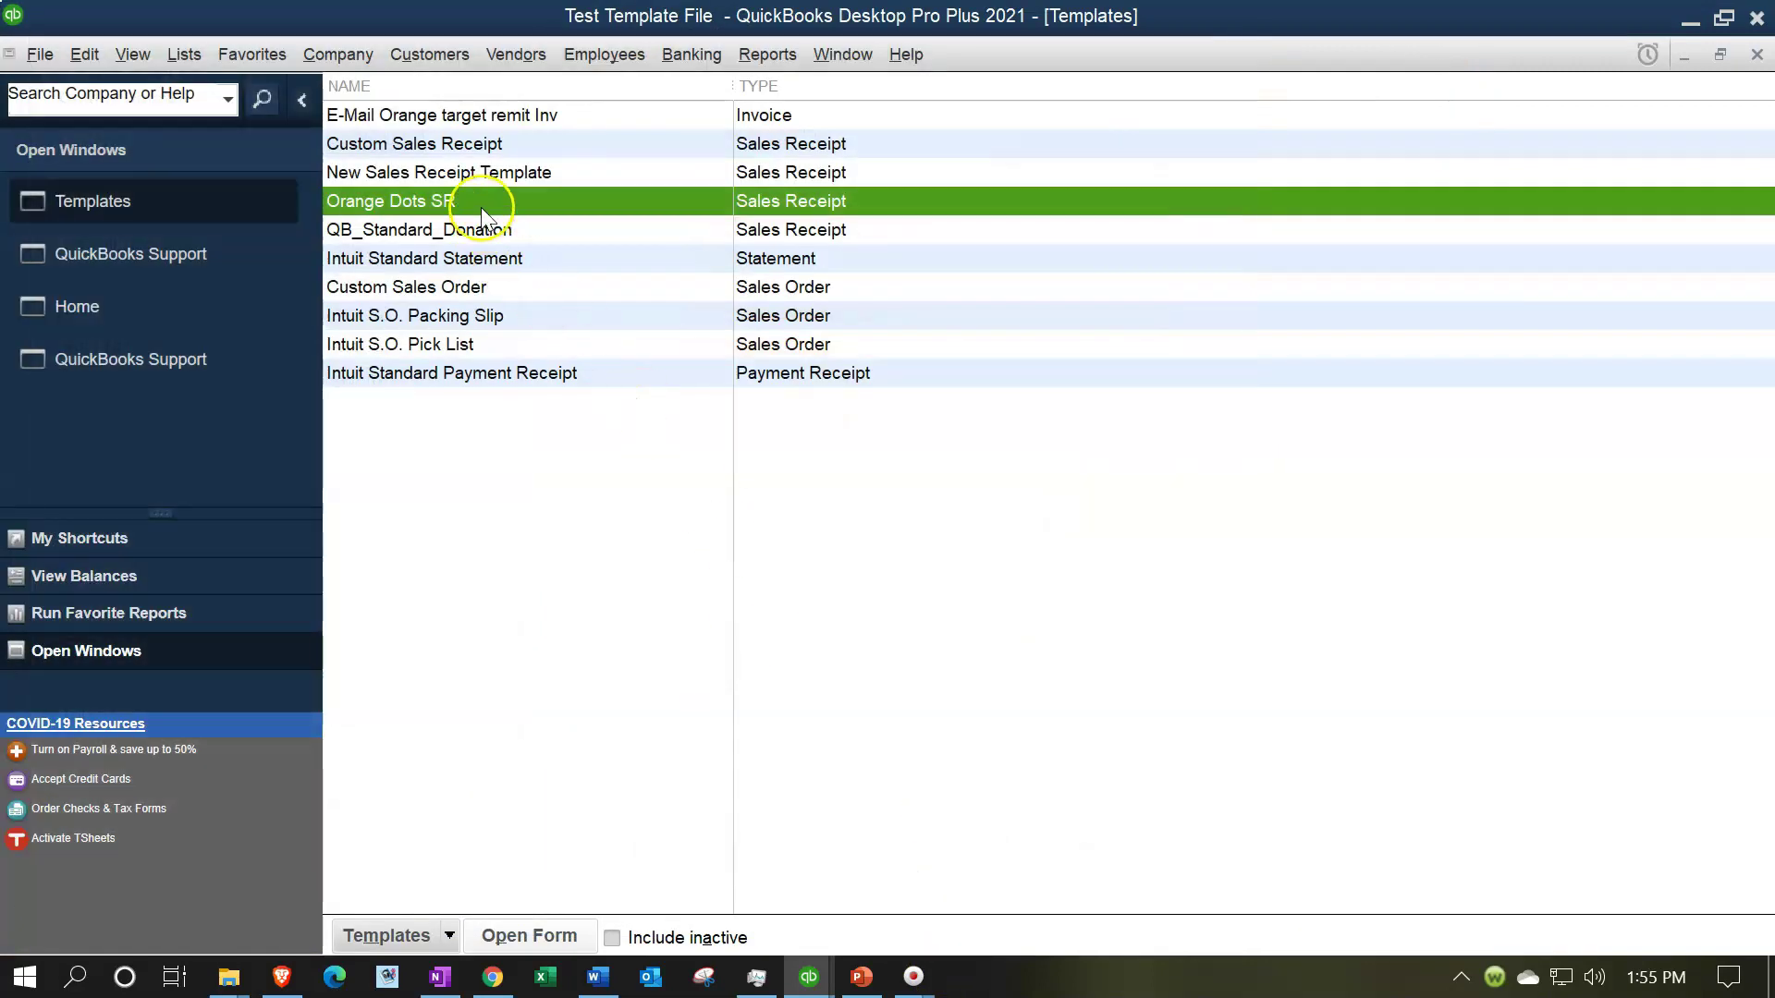
left_click(182, 304)
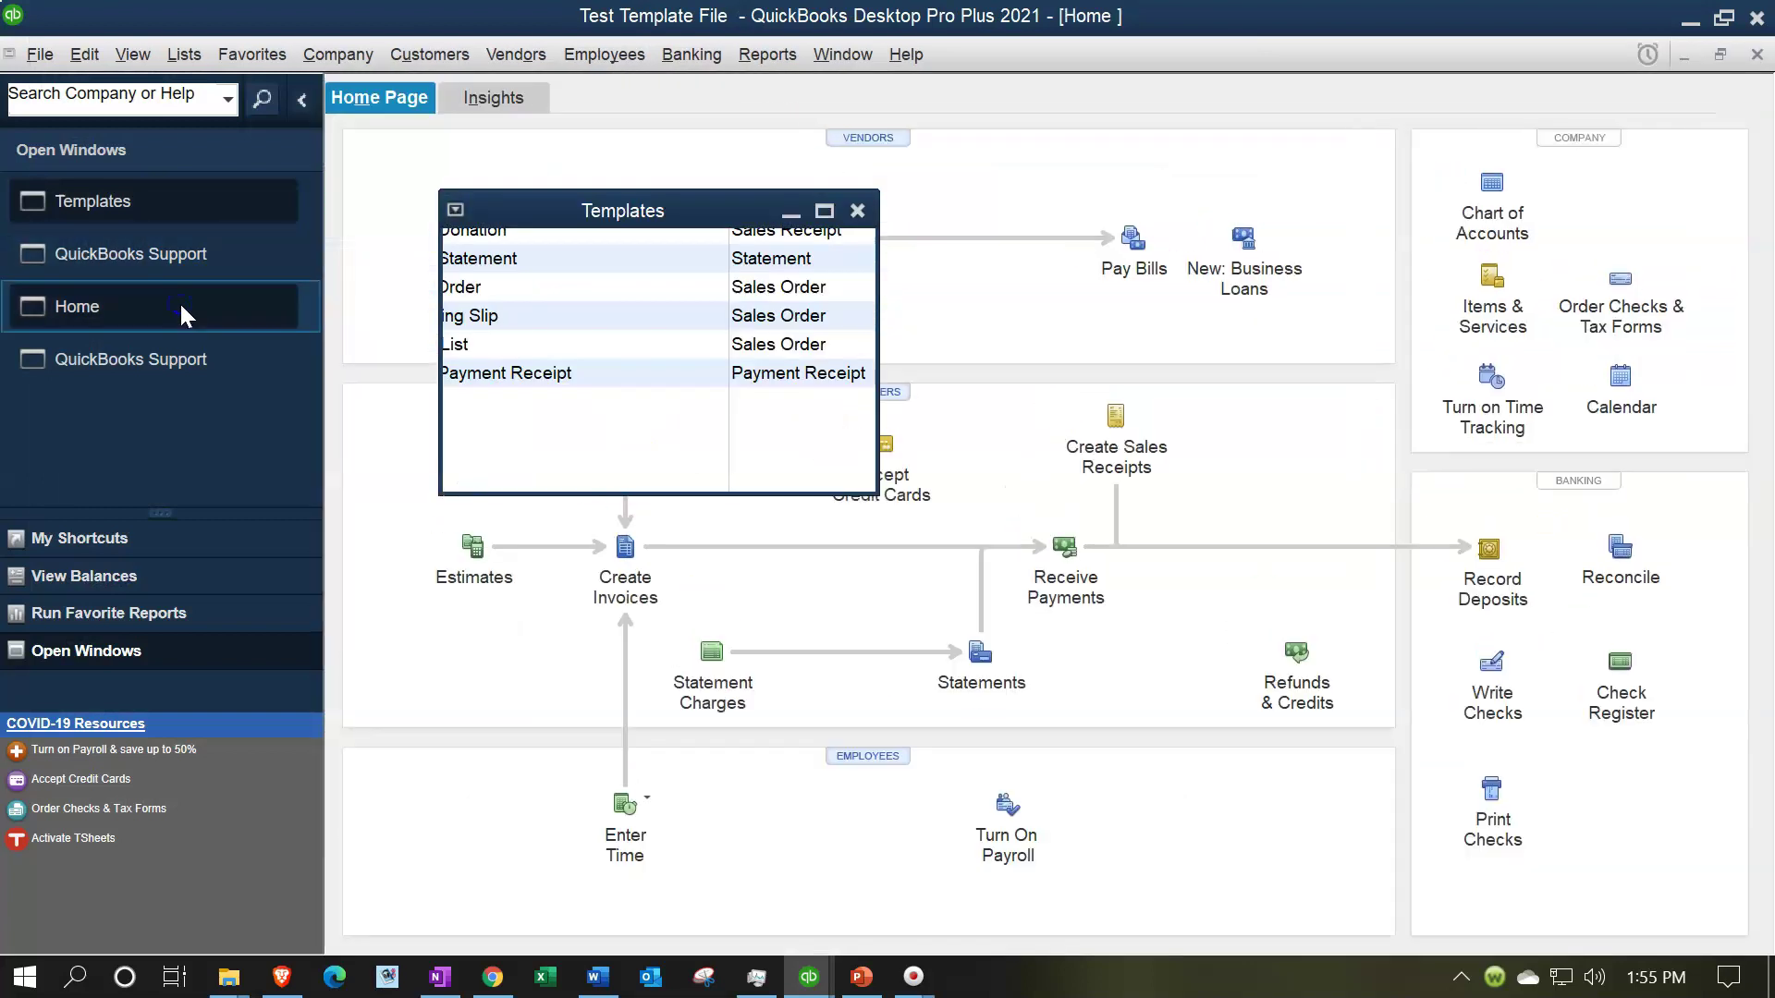
Step: Start a new sales receipt and switch it to the Orange Dots SR template
left_click(1131, 444)
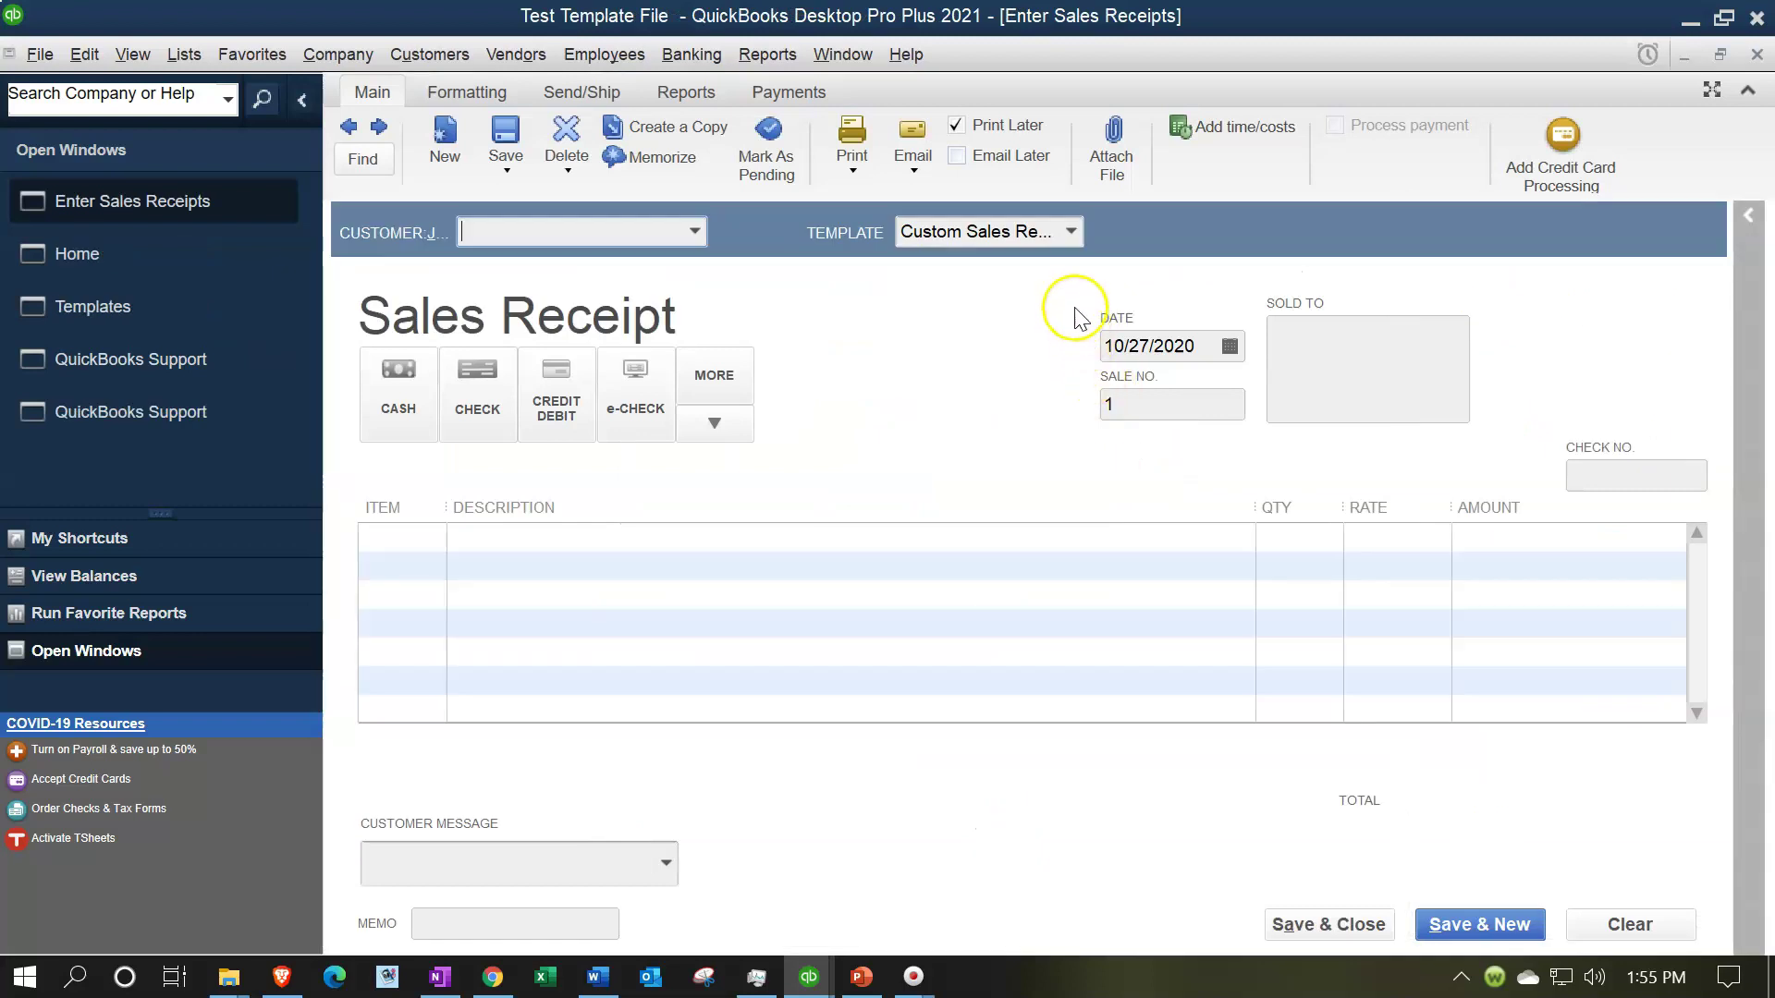
left_click(1069, 233)
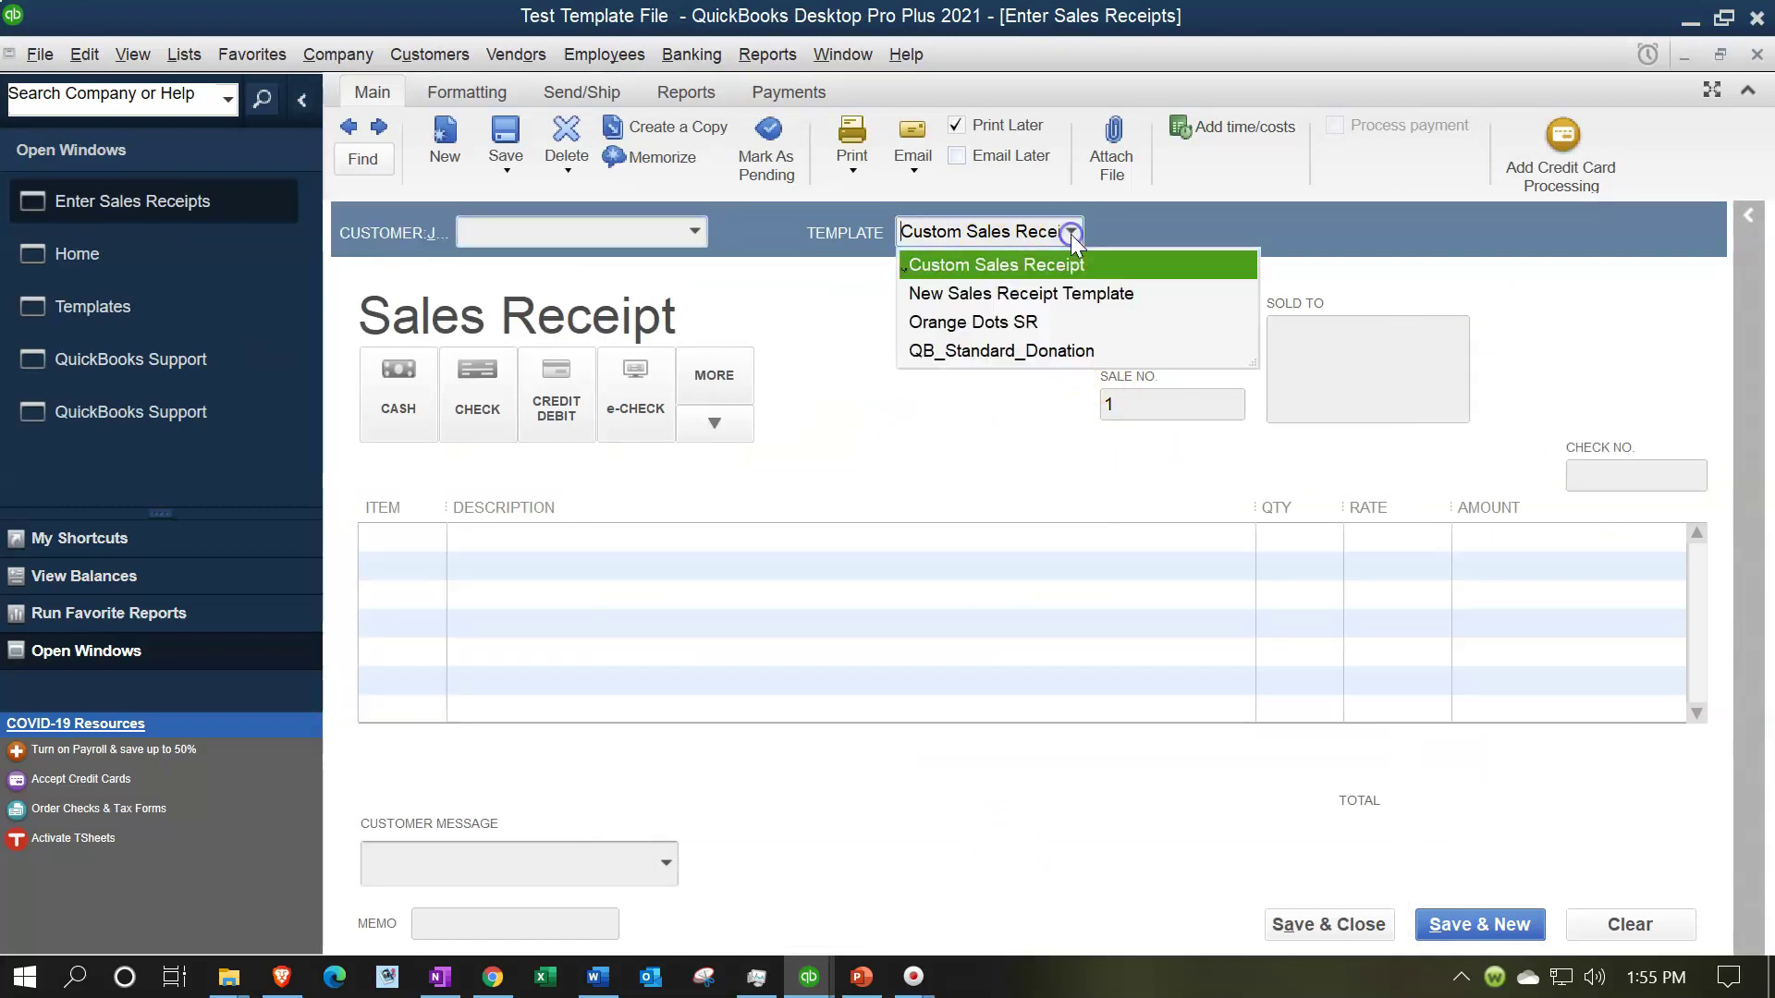
left_click(1013, 323)
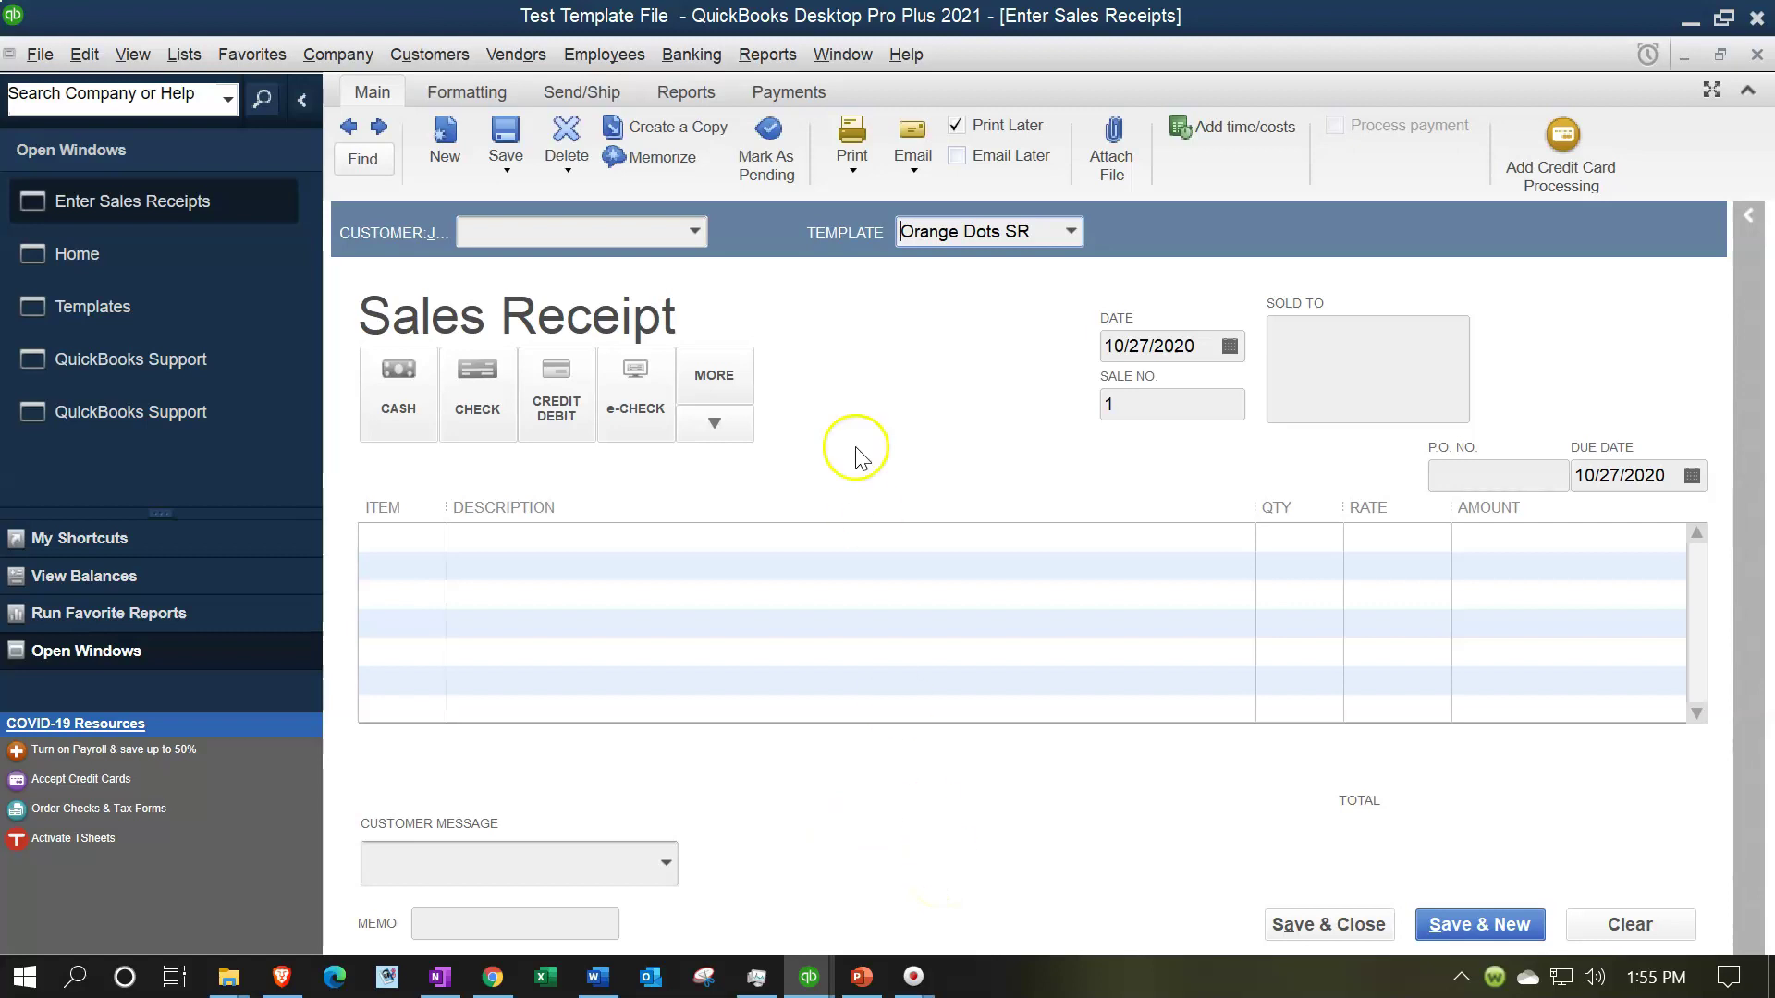
Step: Print-preview the Orange Dots SR receipt, then close the preview and the sales receipt
left_click(866, 165)
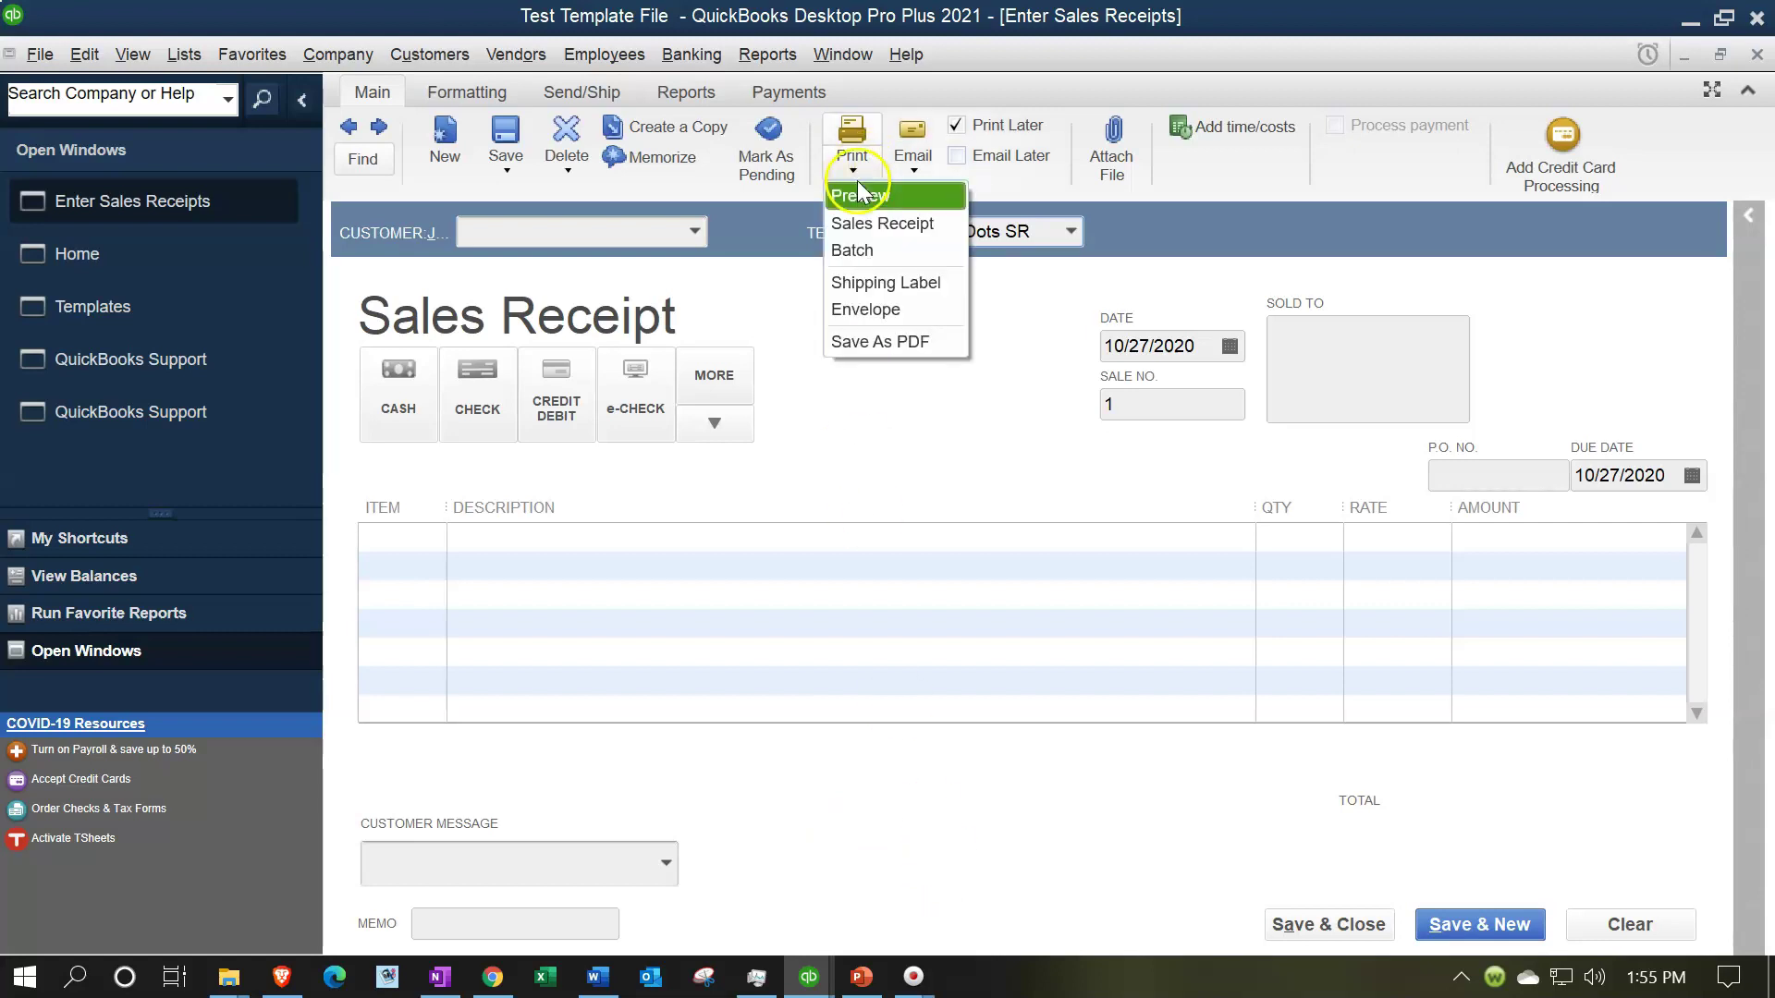
left_click(860, 195)
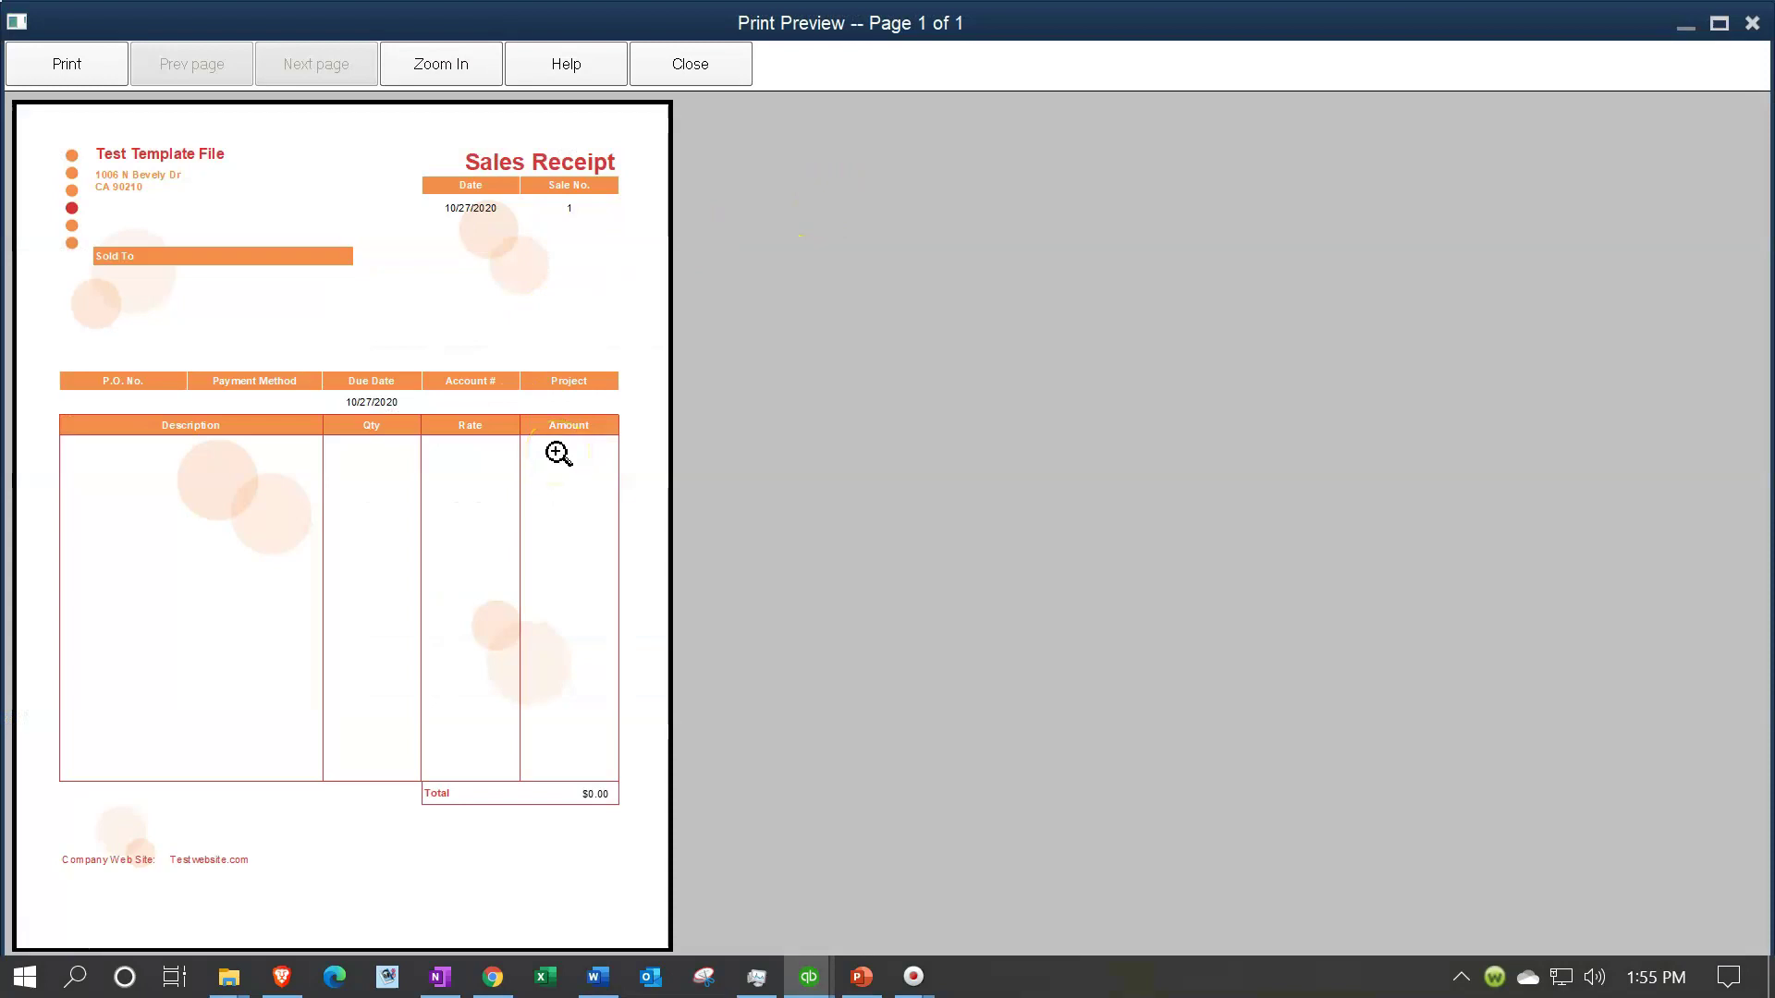
left_click(1752, 24)
left_click(1758, 56)
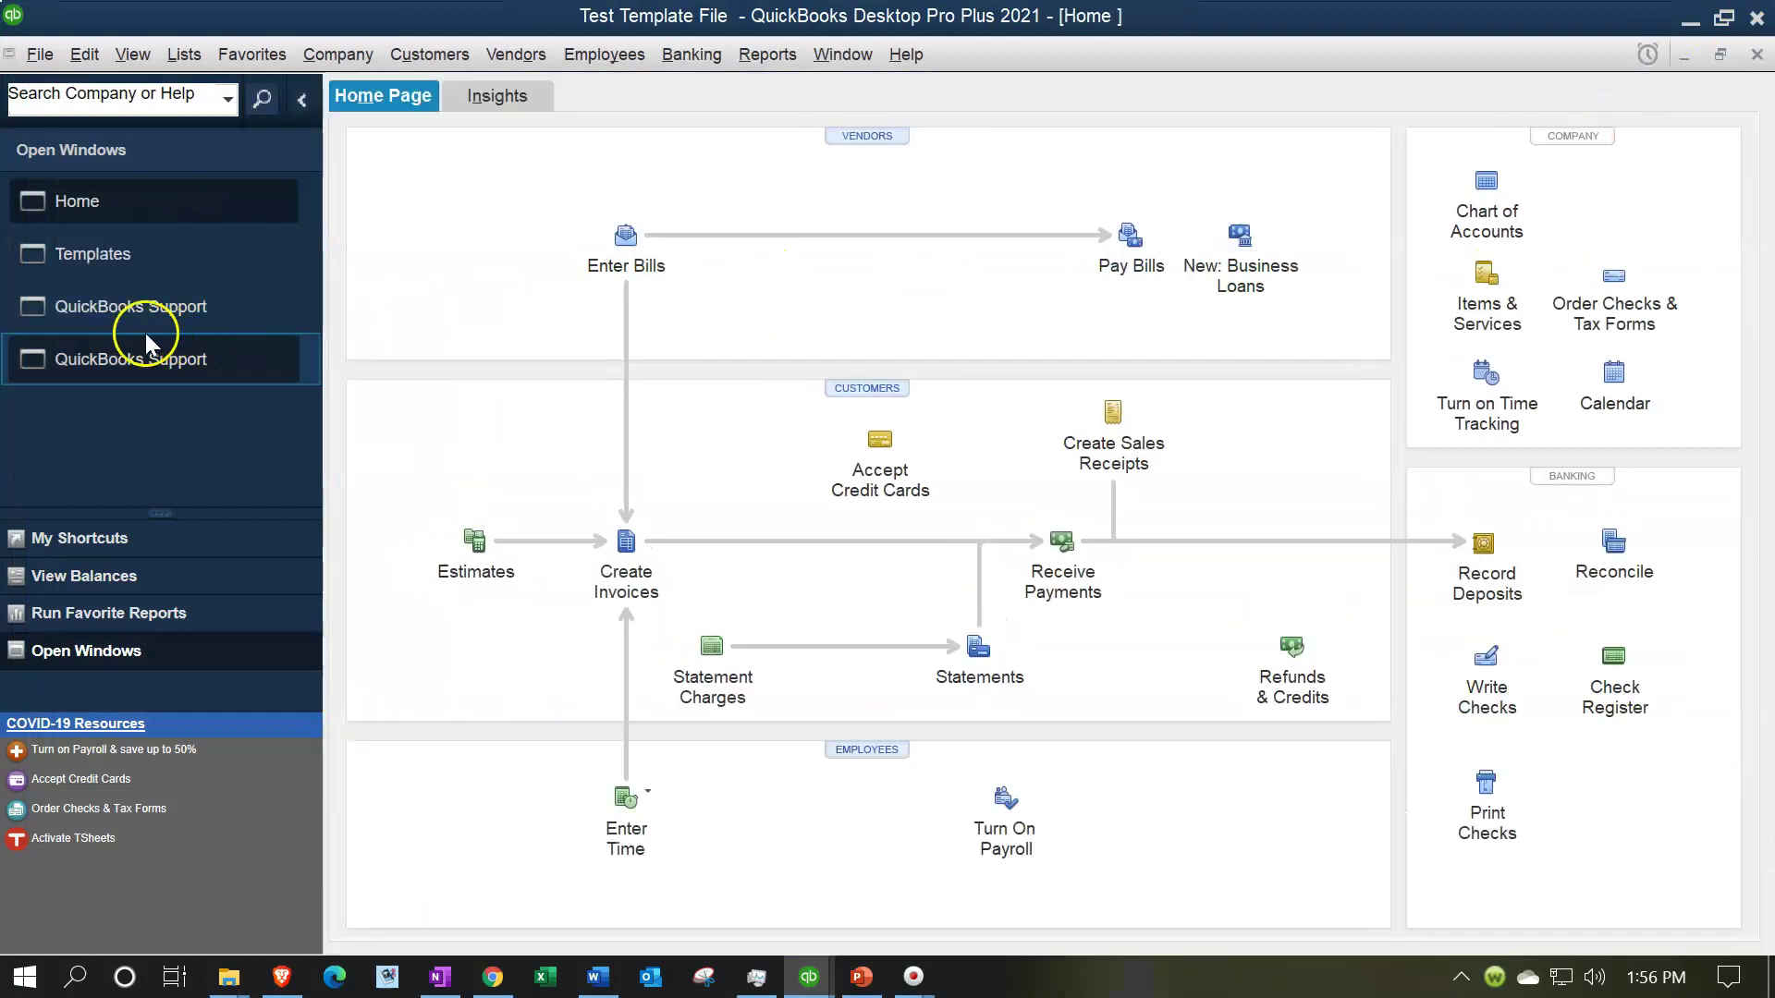
Step: Make the Custom Sales Receipt template inactive and check it under Include inactive
left_click(135, 259)
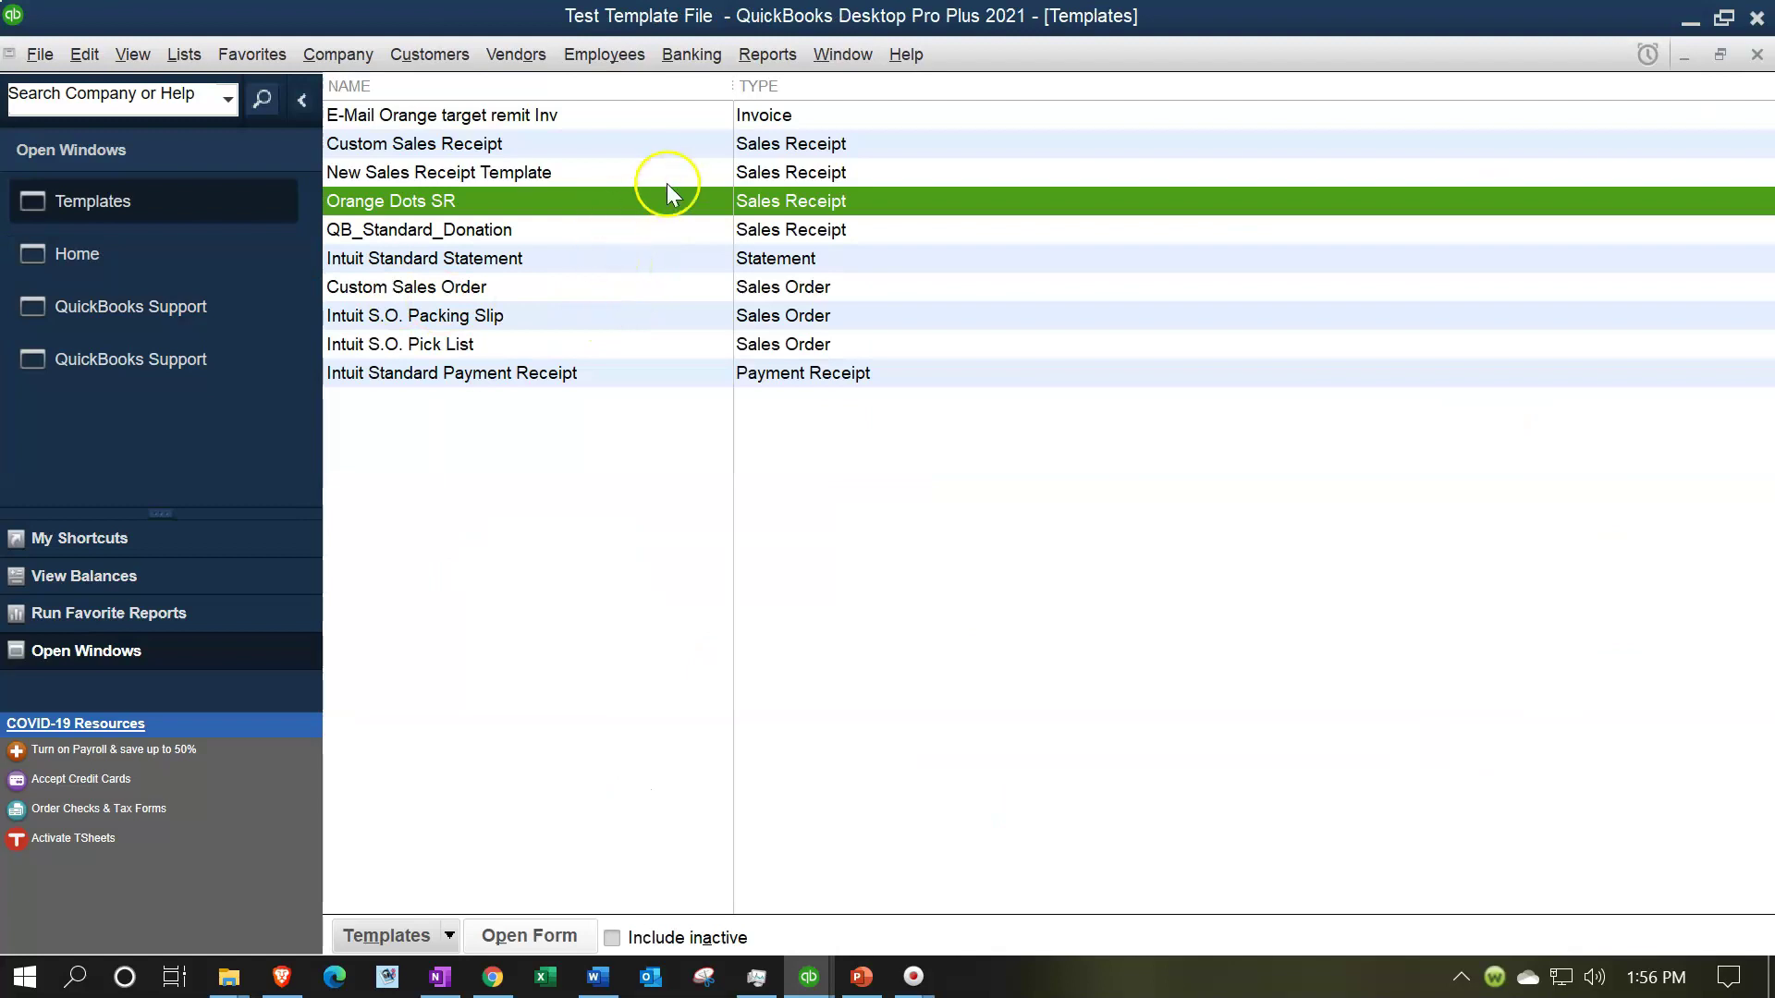
left_click(667, 146)
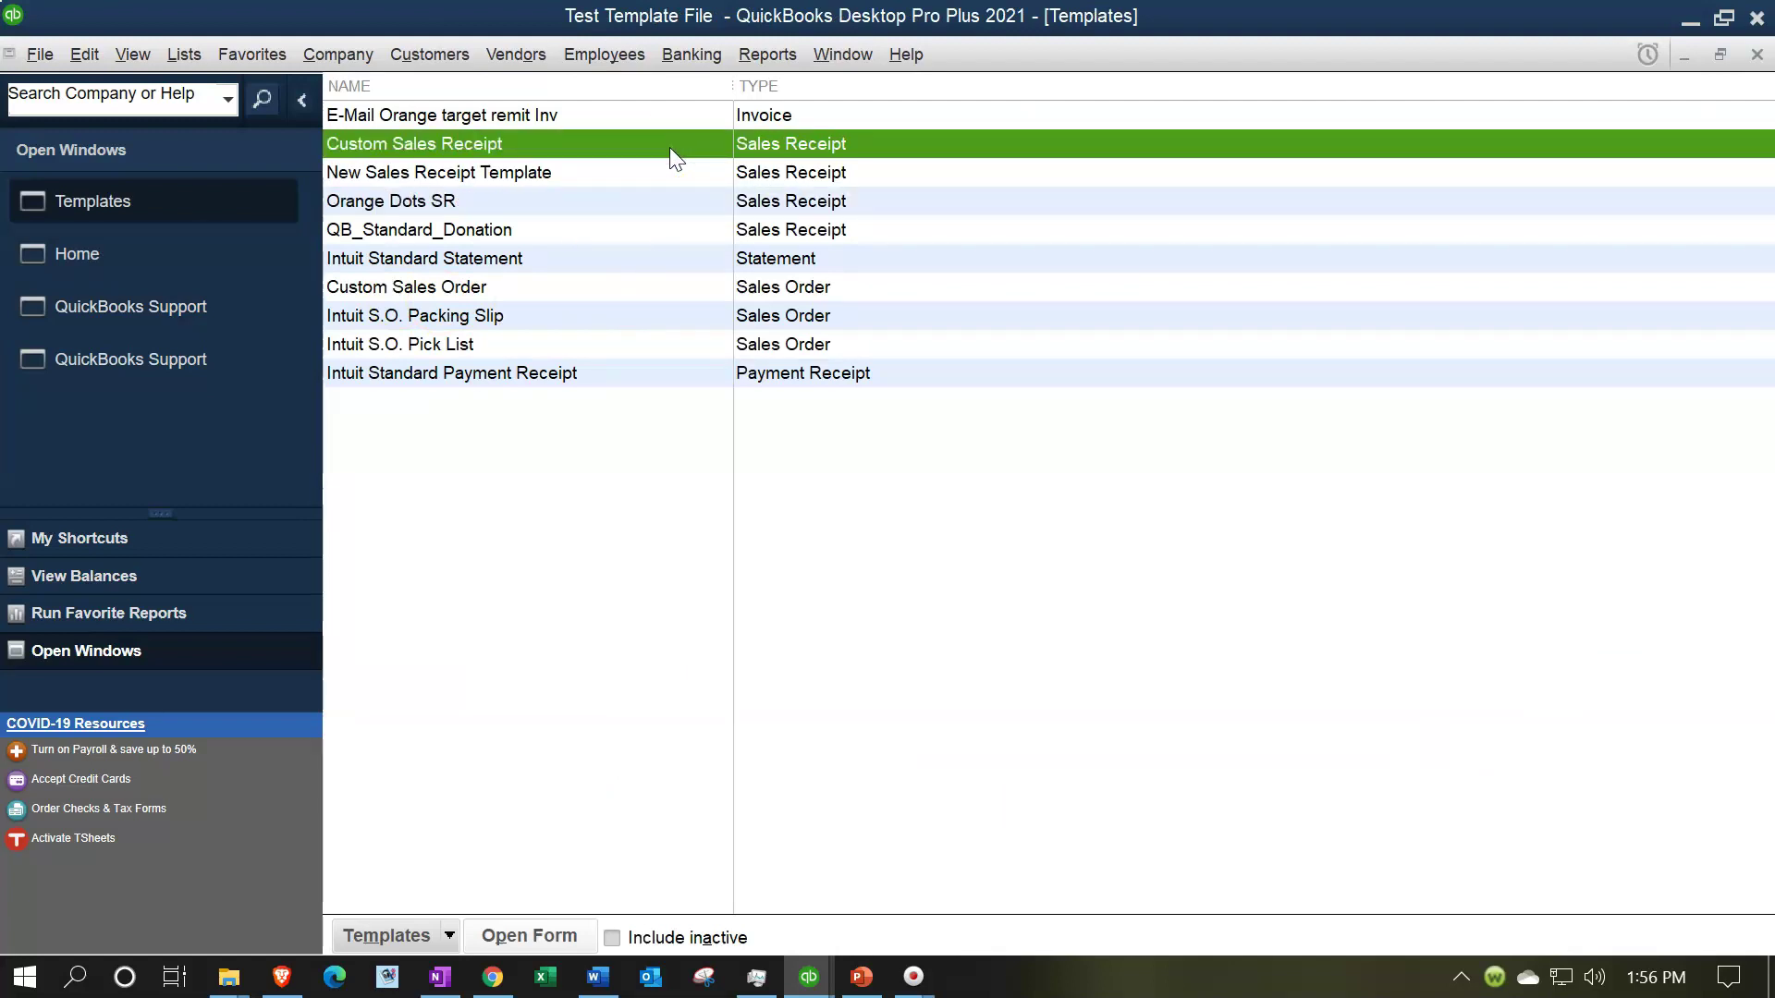
right_click(672, 158)
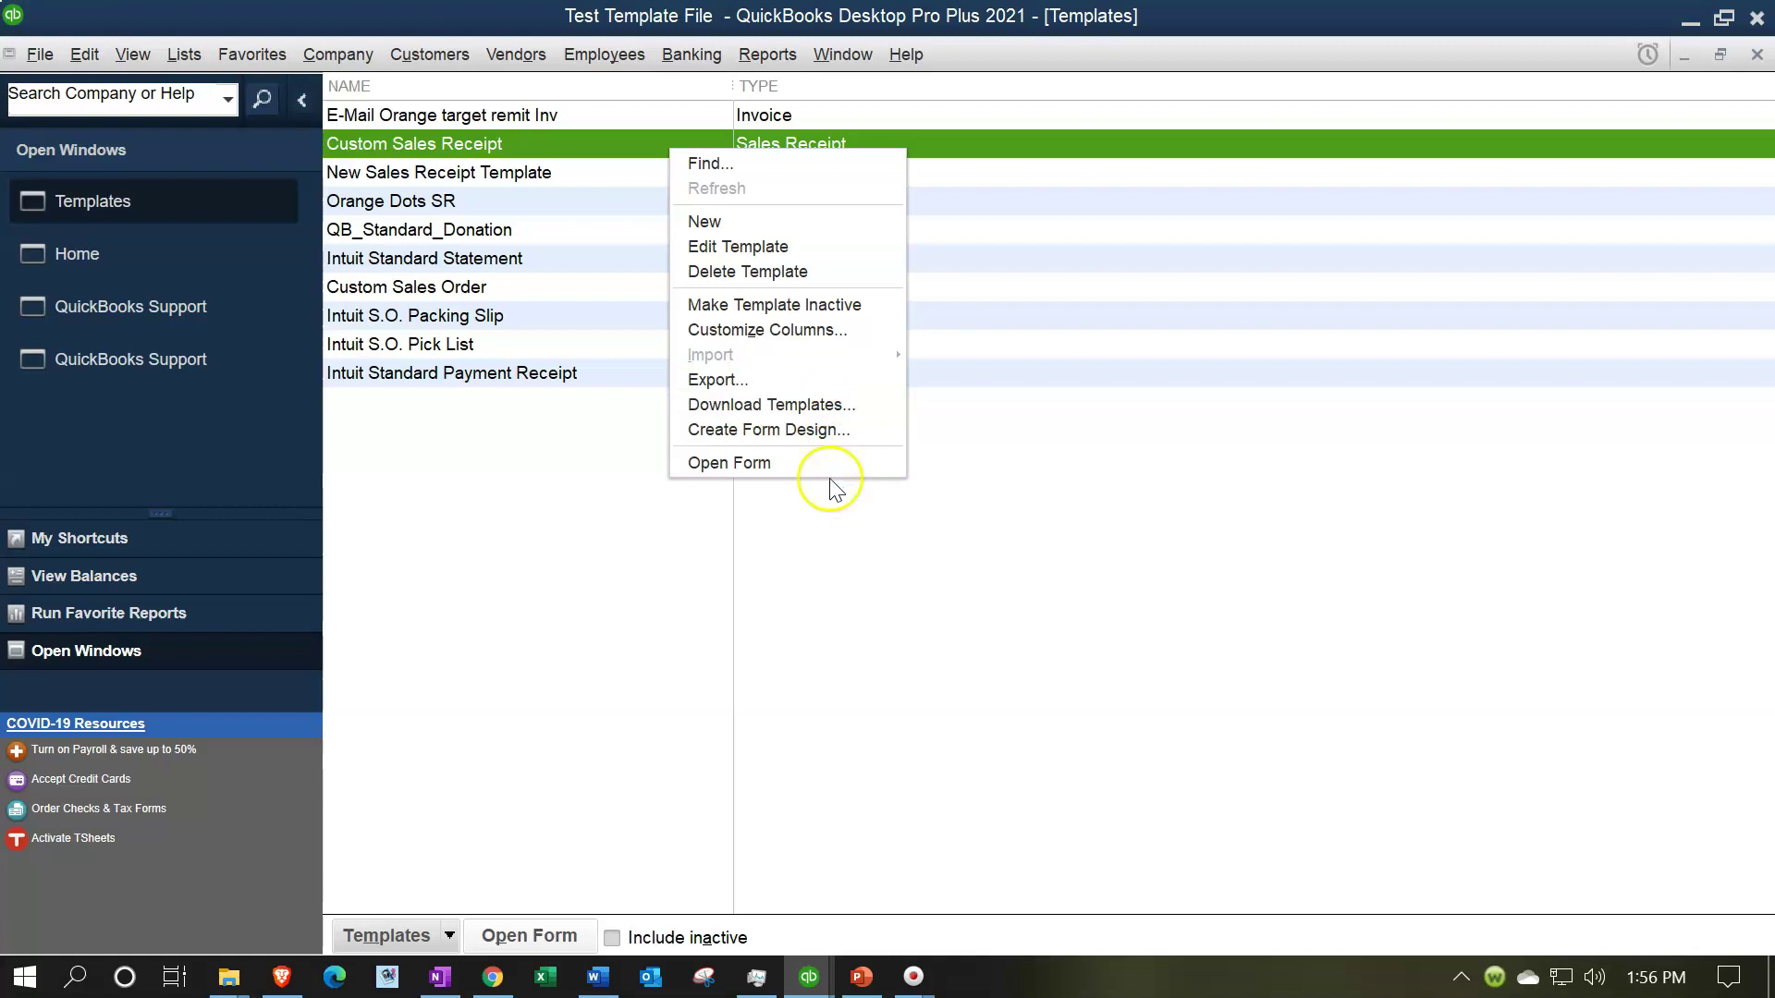
left_click(825, 299)
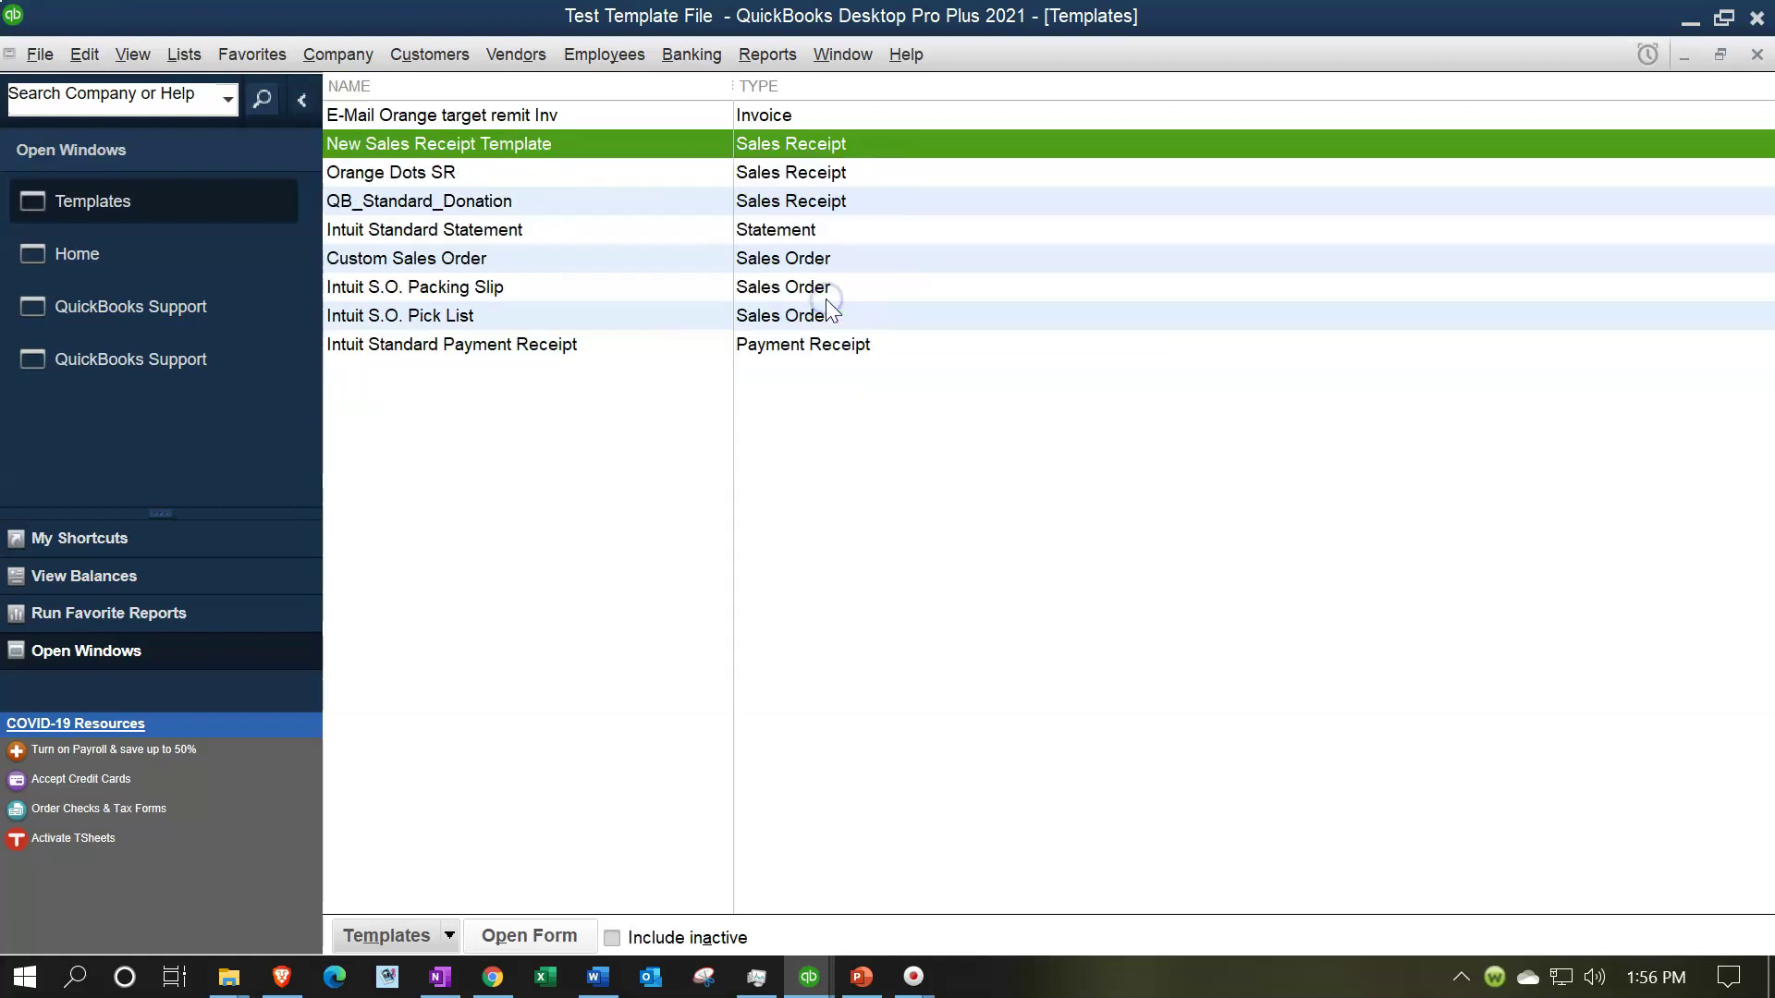
left_click(611, 938)
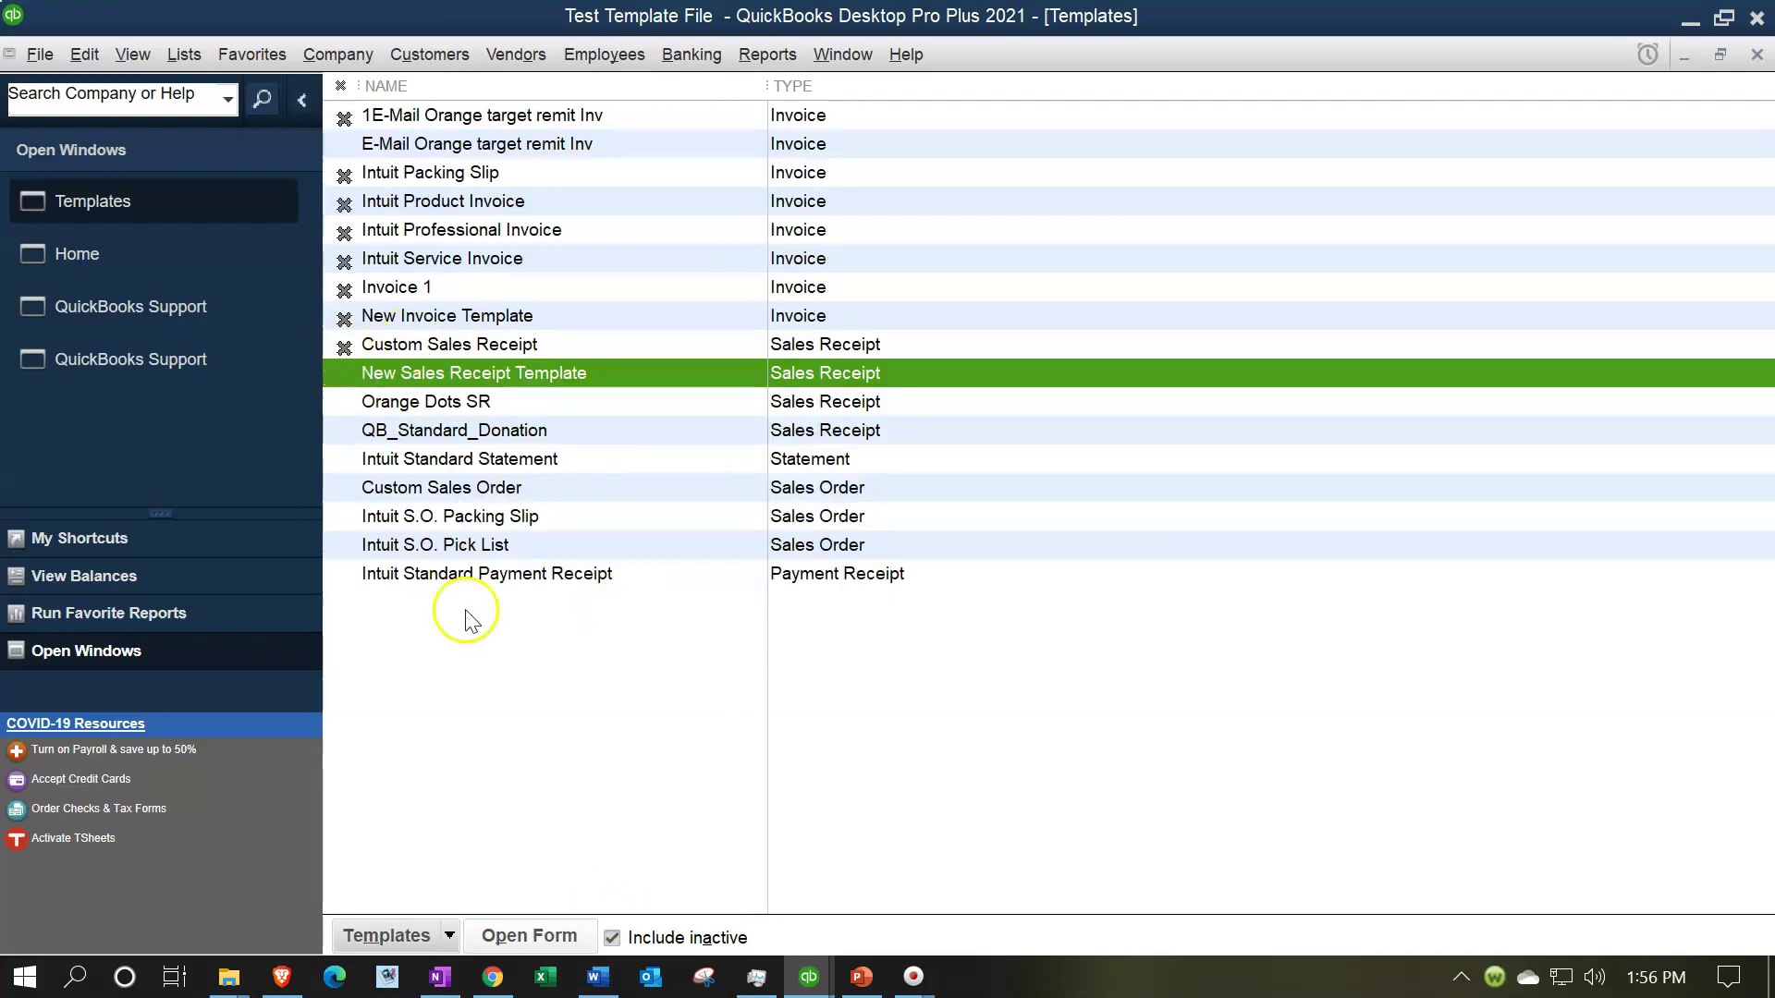
left_click(627, 943)
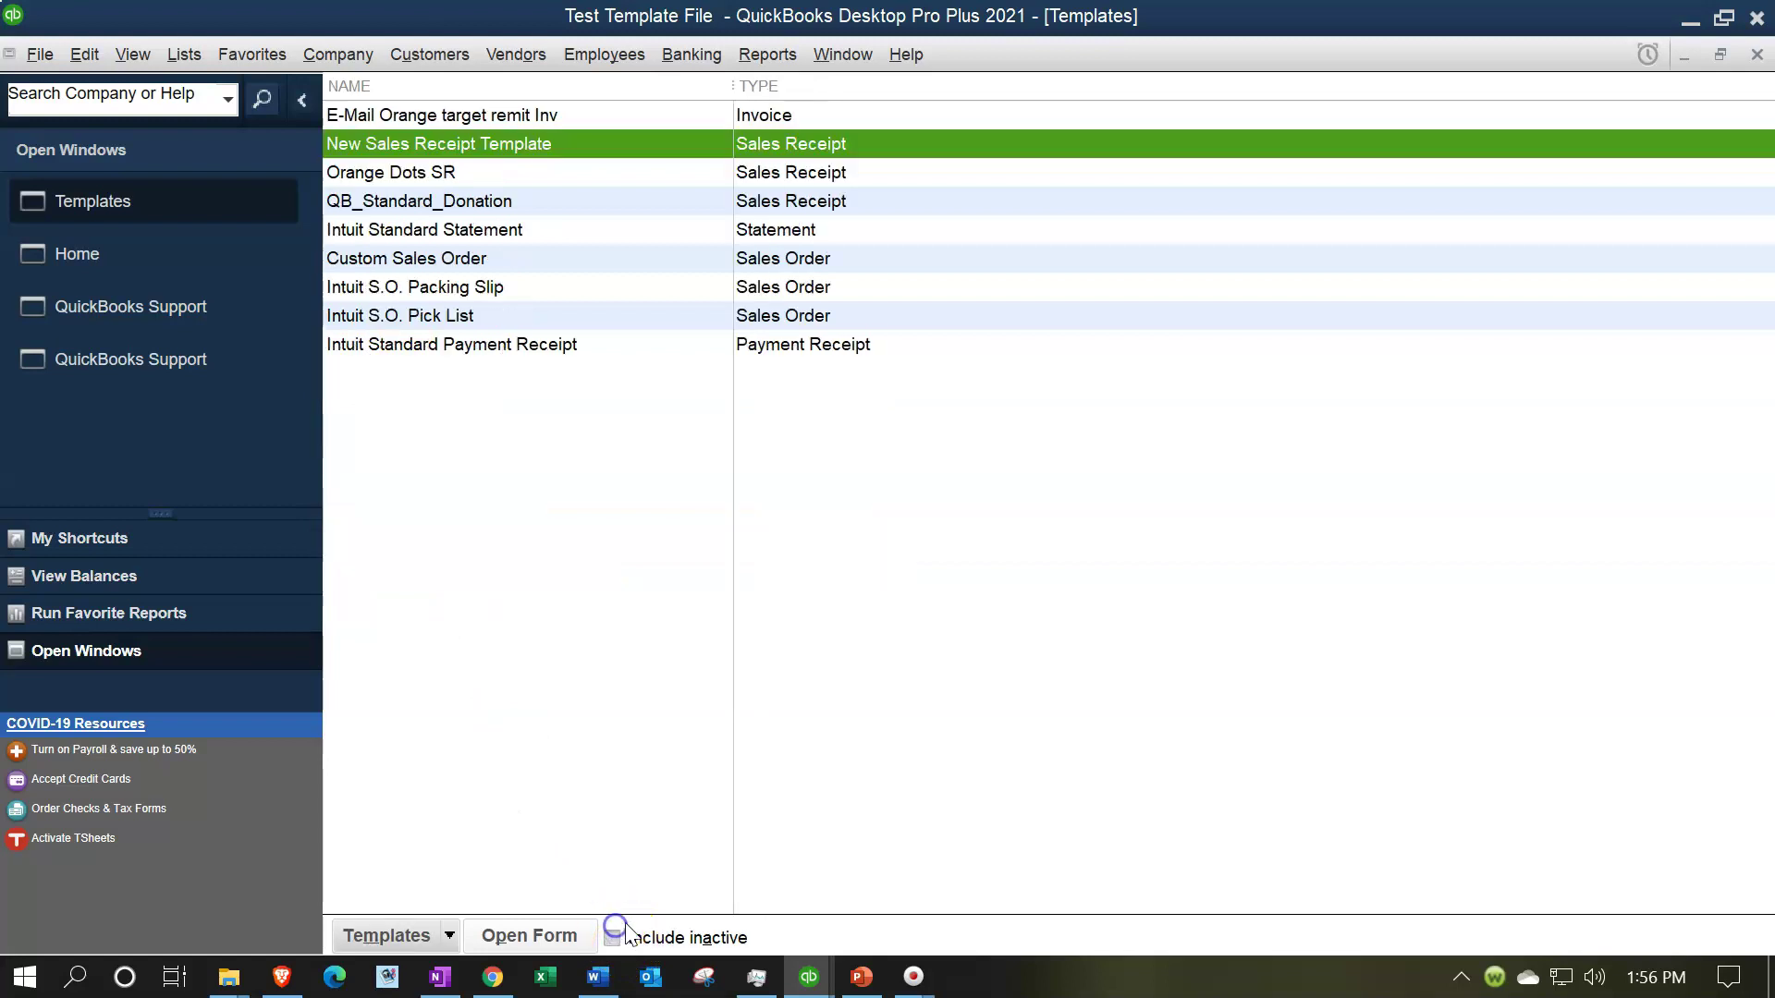
Step: Make New Sales Receipt Template and QB_Standard_Donation inactive, verify, and return Home
right_click(483, 141)
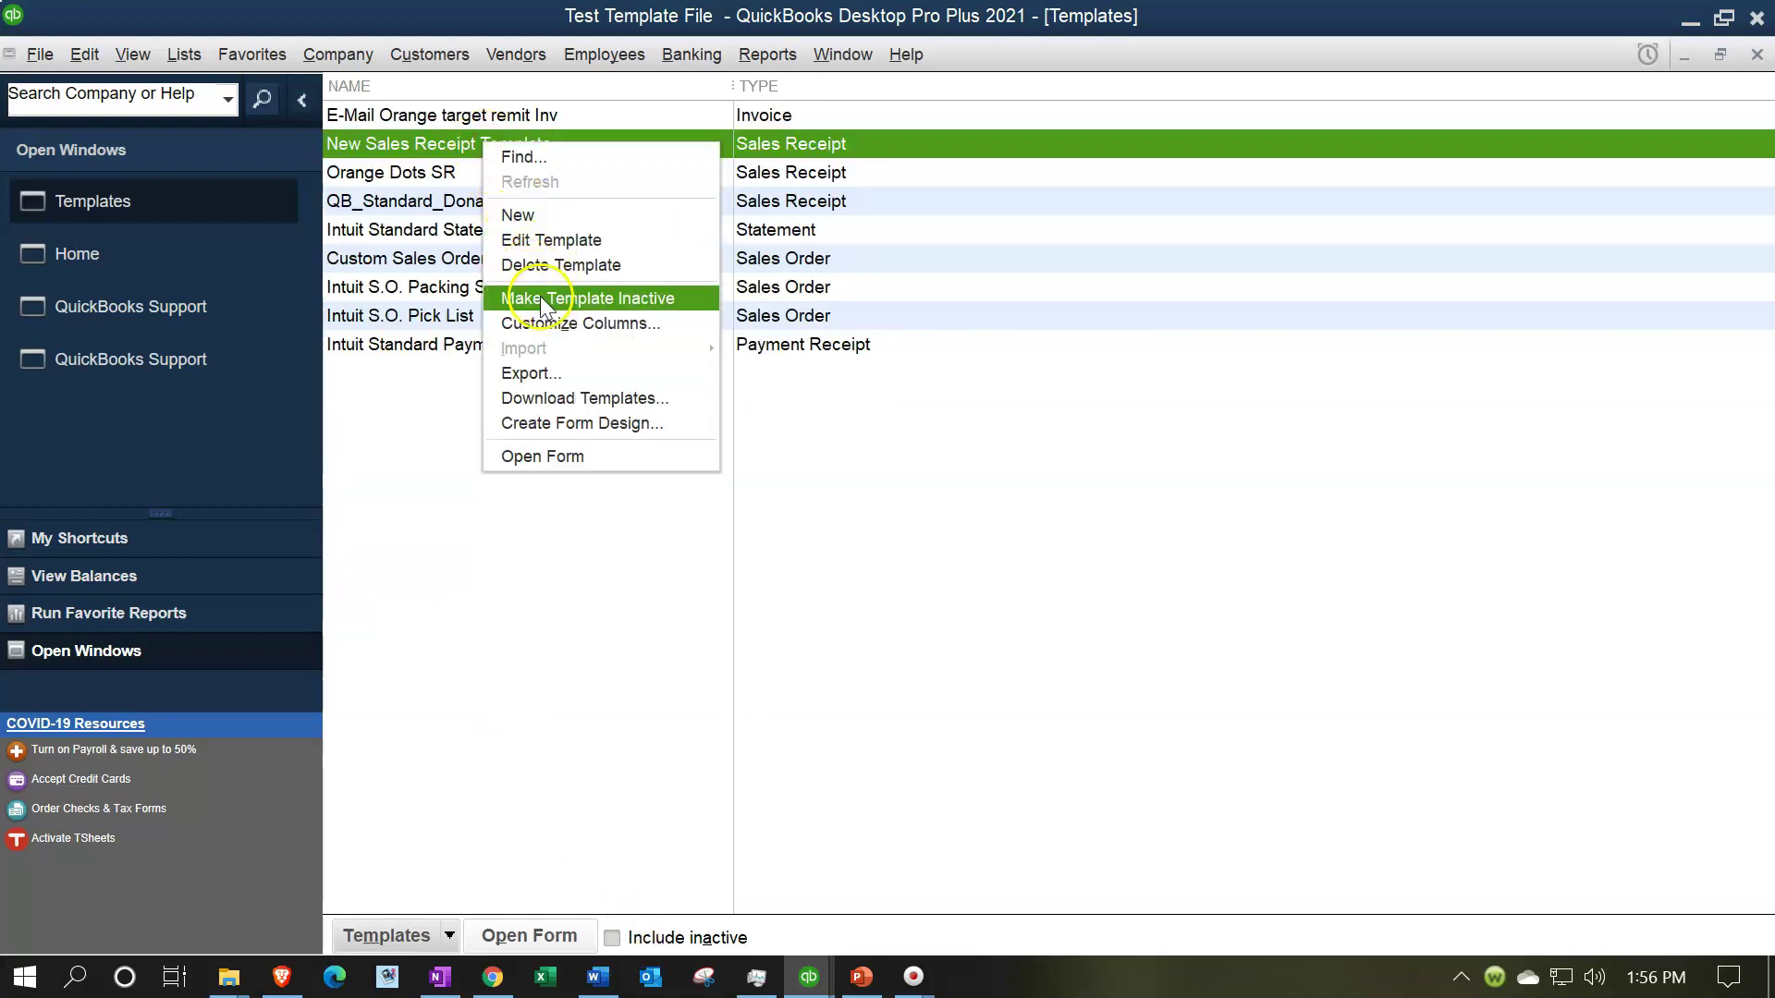
left_click(540, 297)
right_click(479, 178)
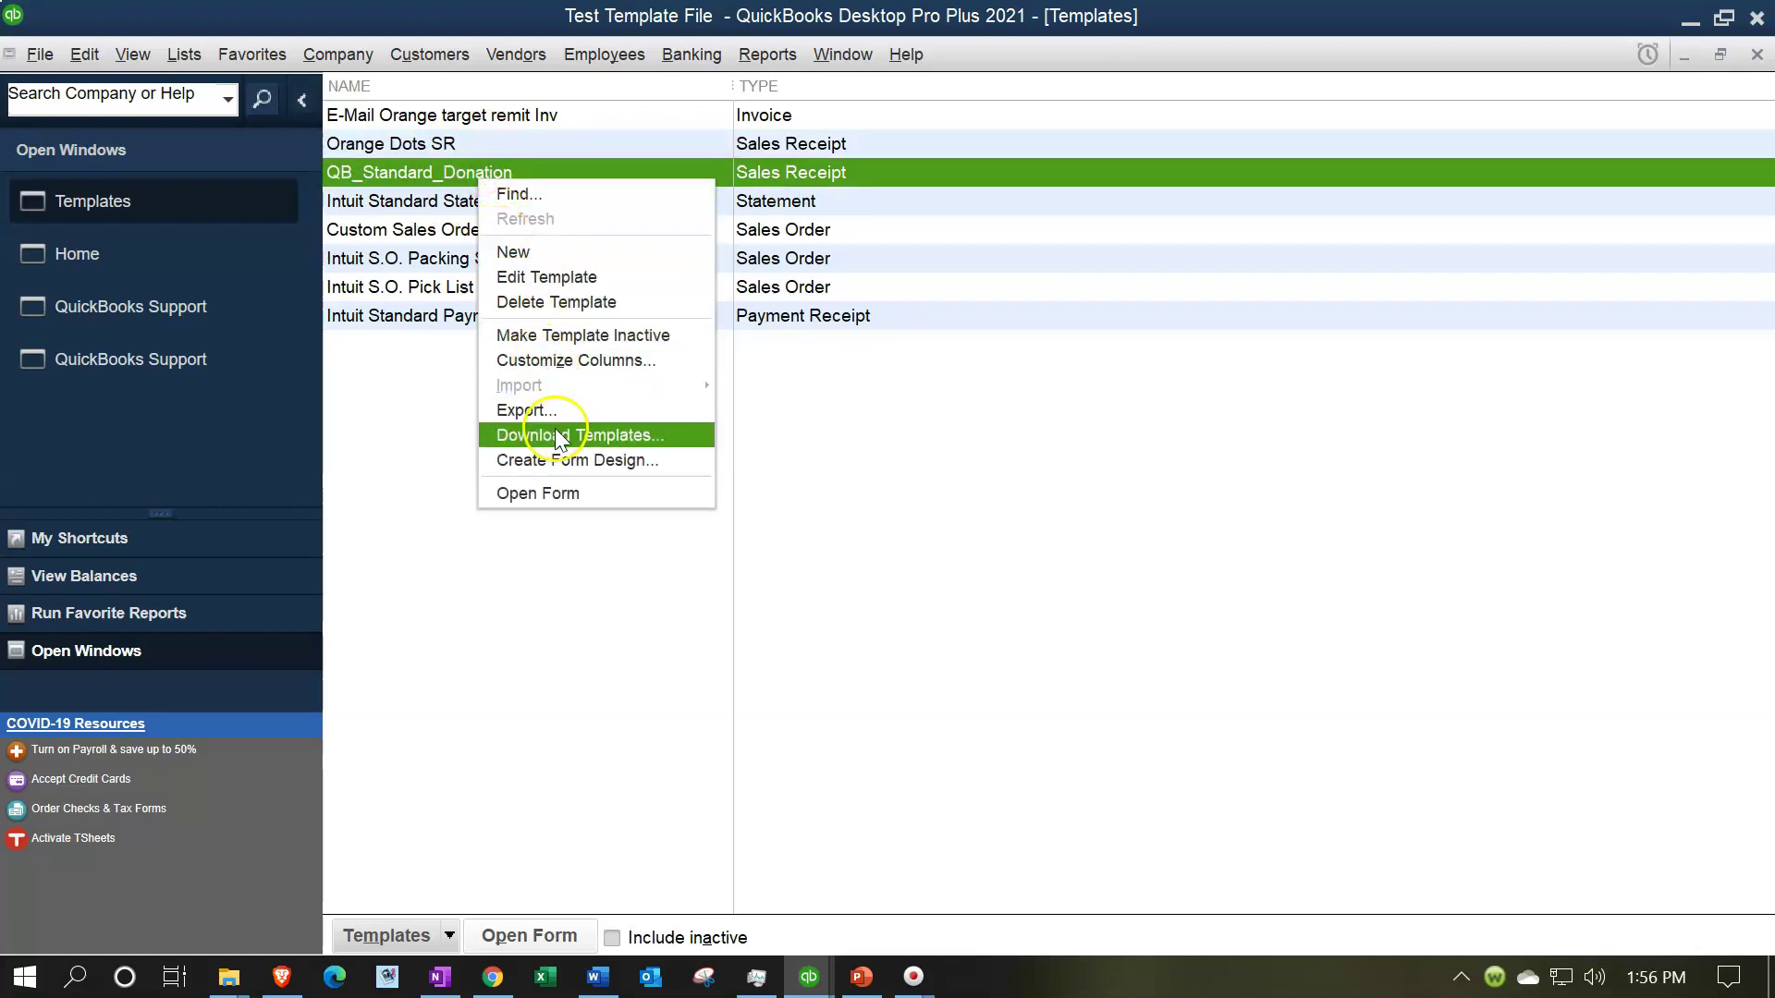
left_click(571, 340)
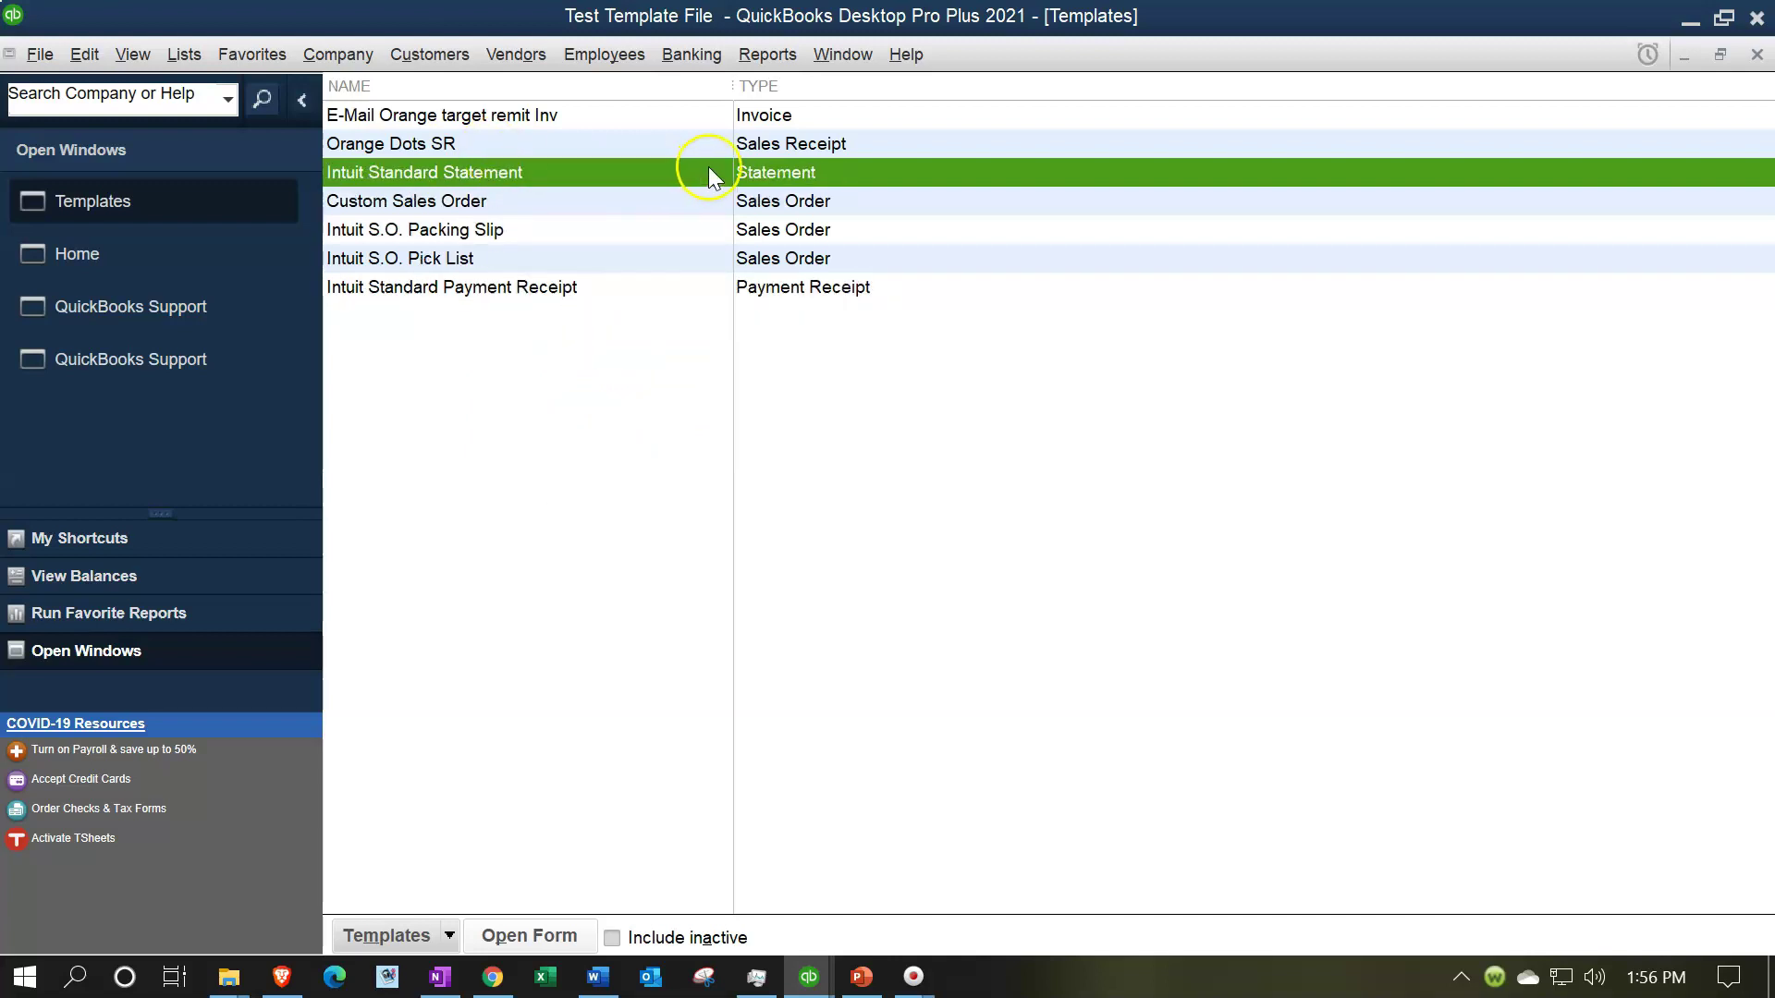
left_click(611, 936)
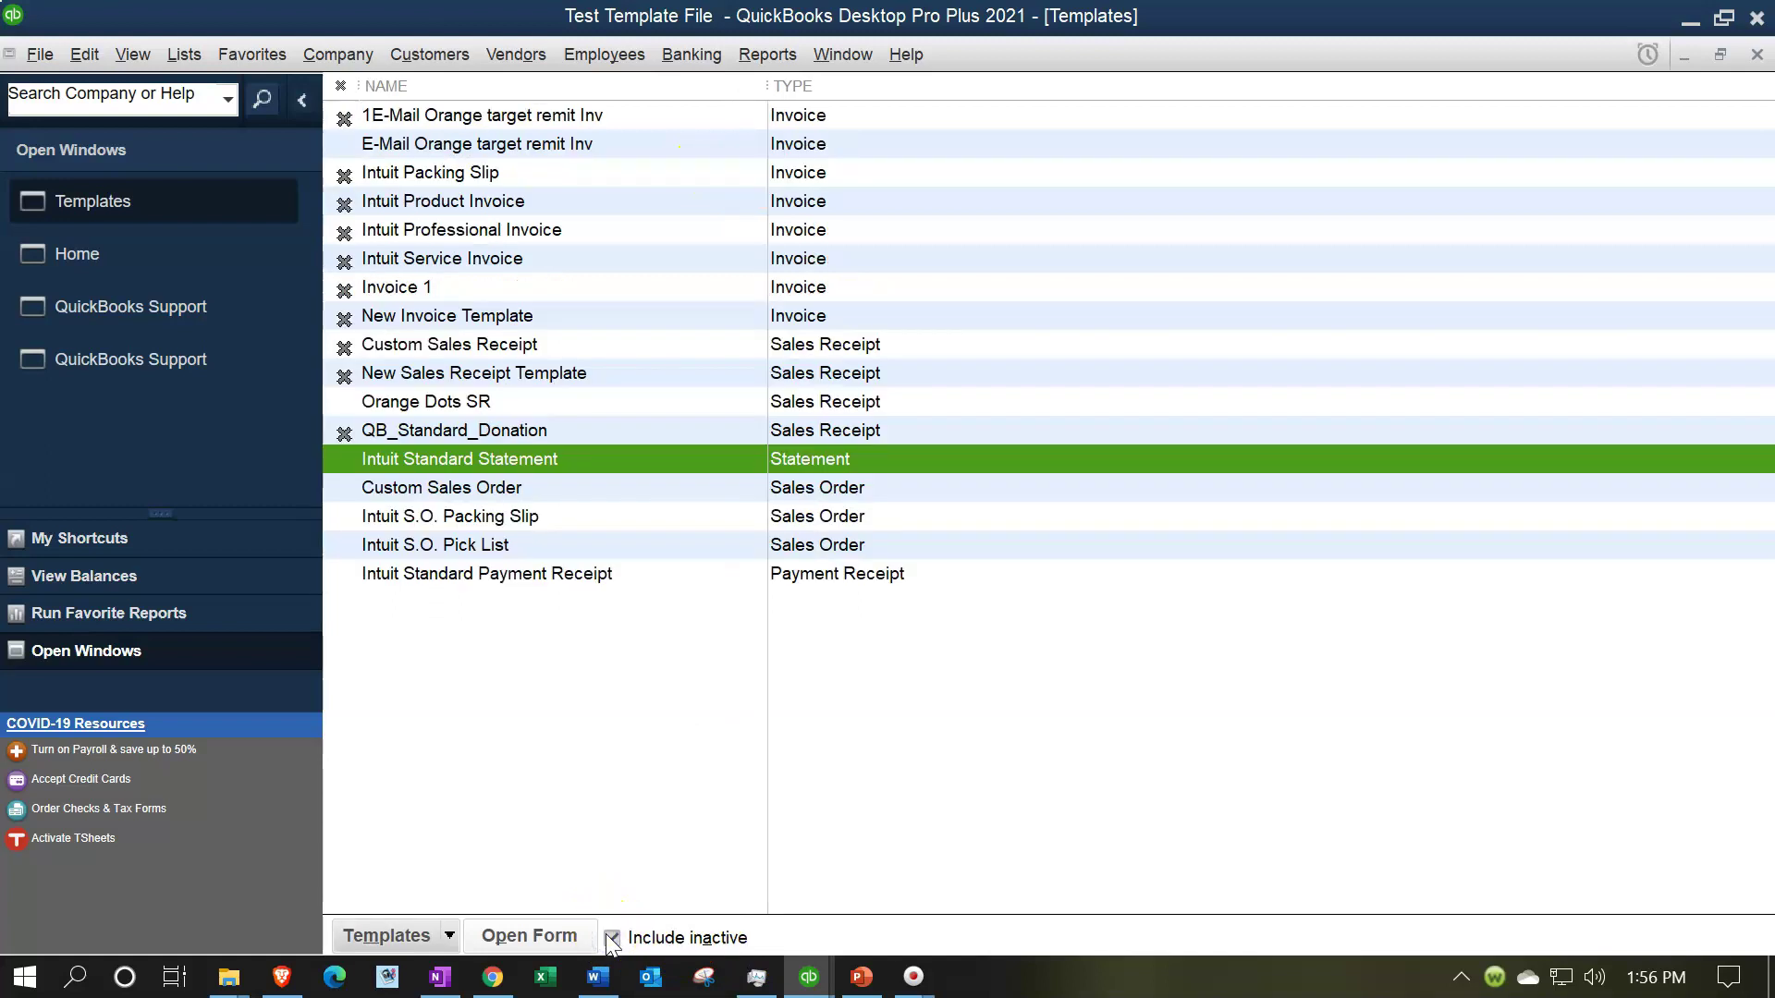
left_click(611, 938)
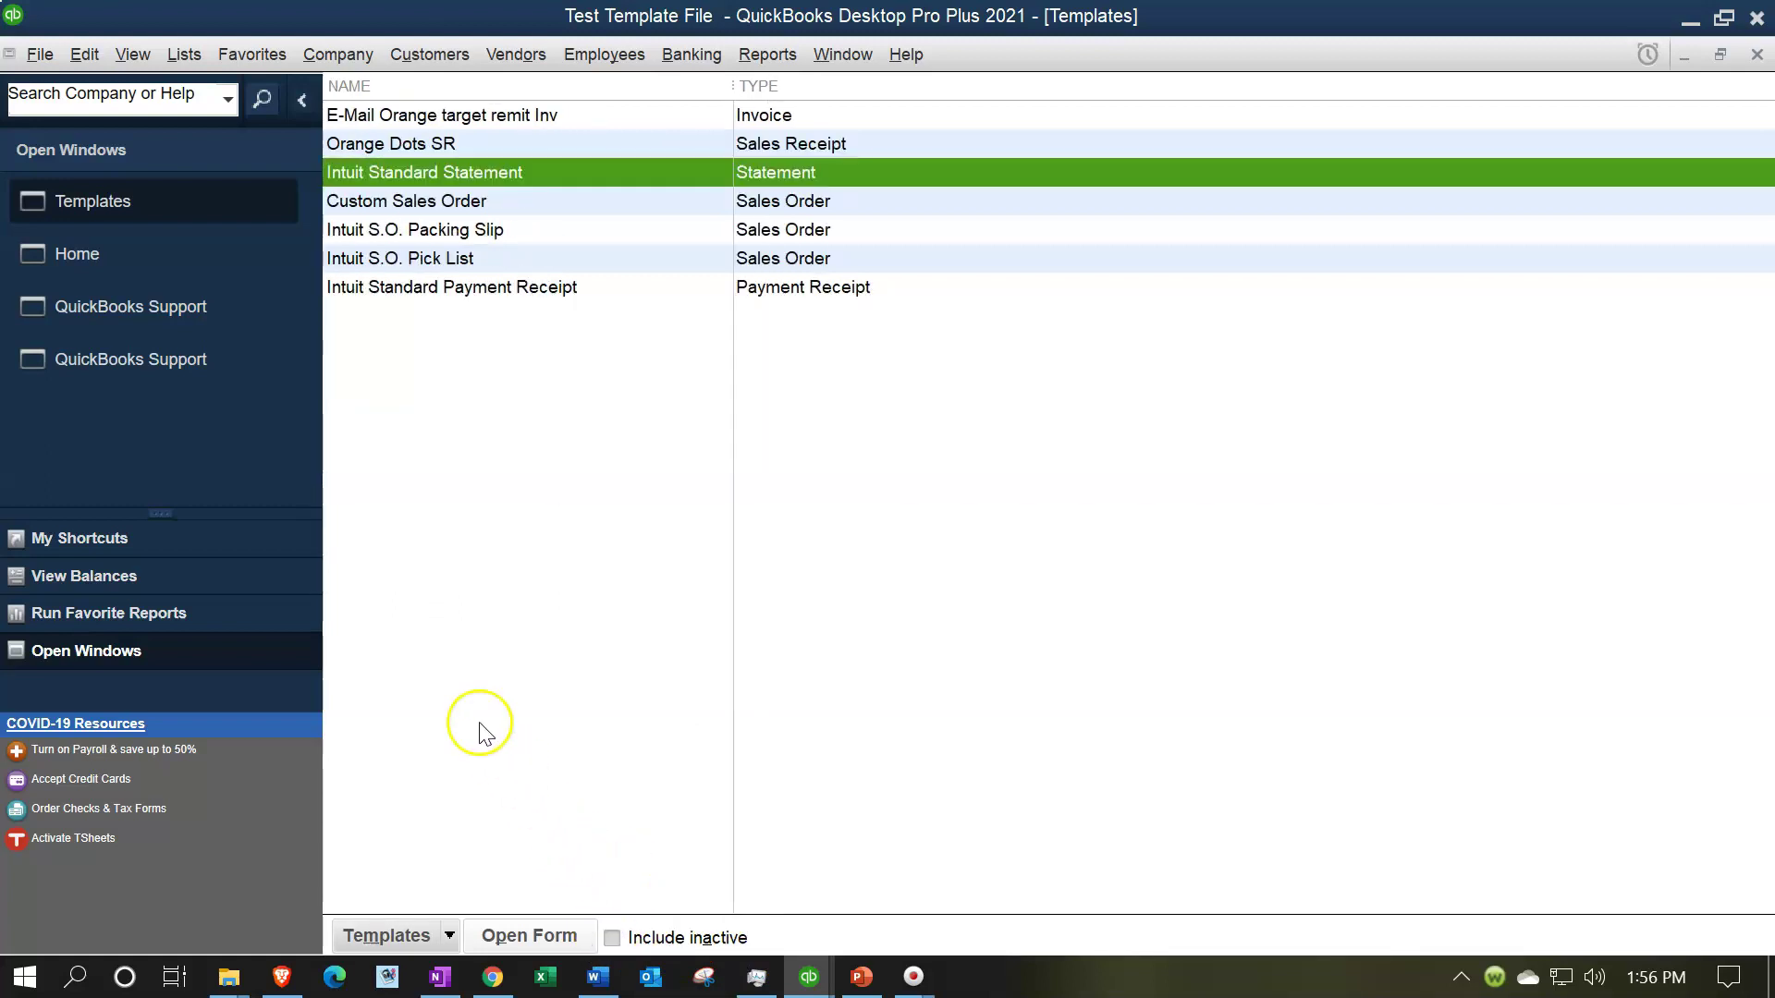
left_click(104, 264)
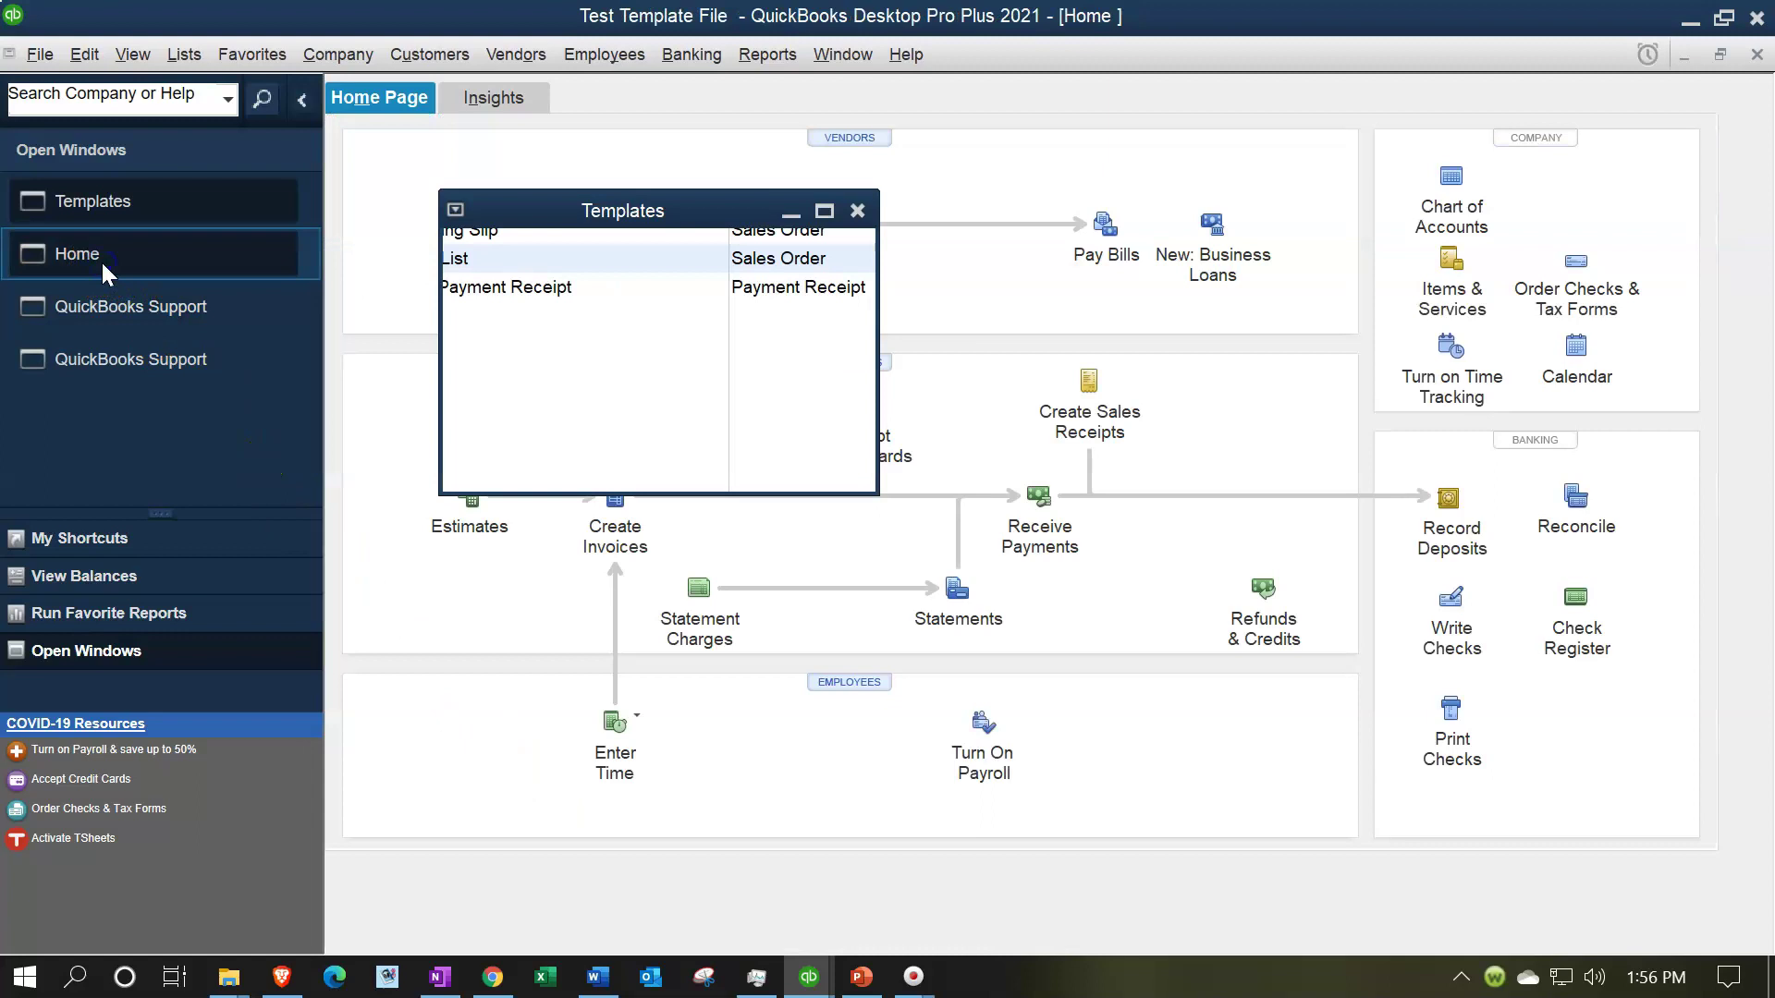
left_click(1114, 443)
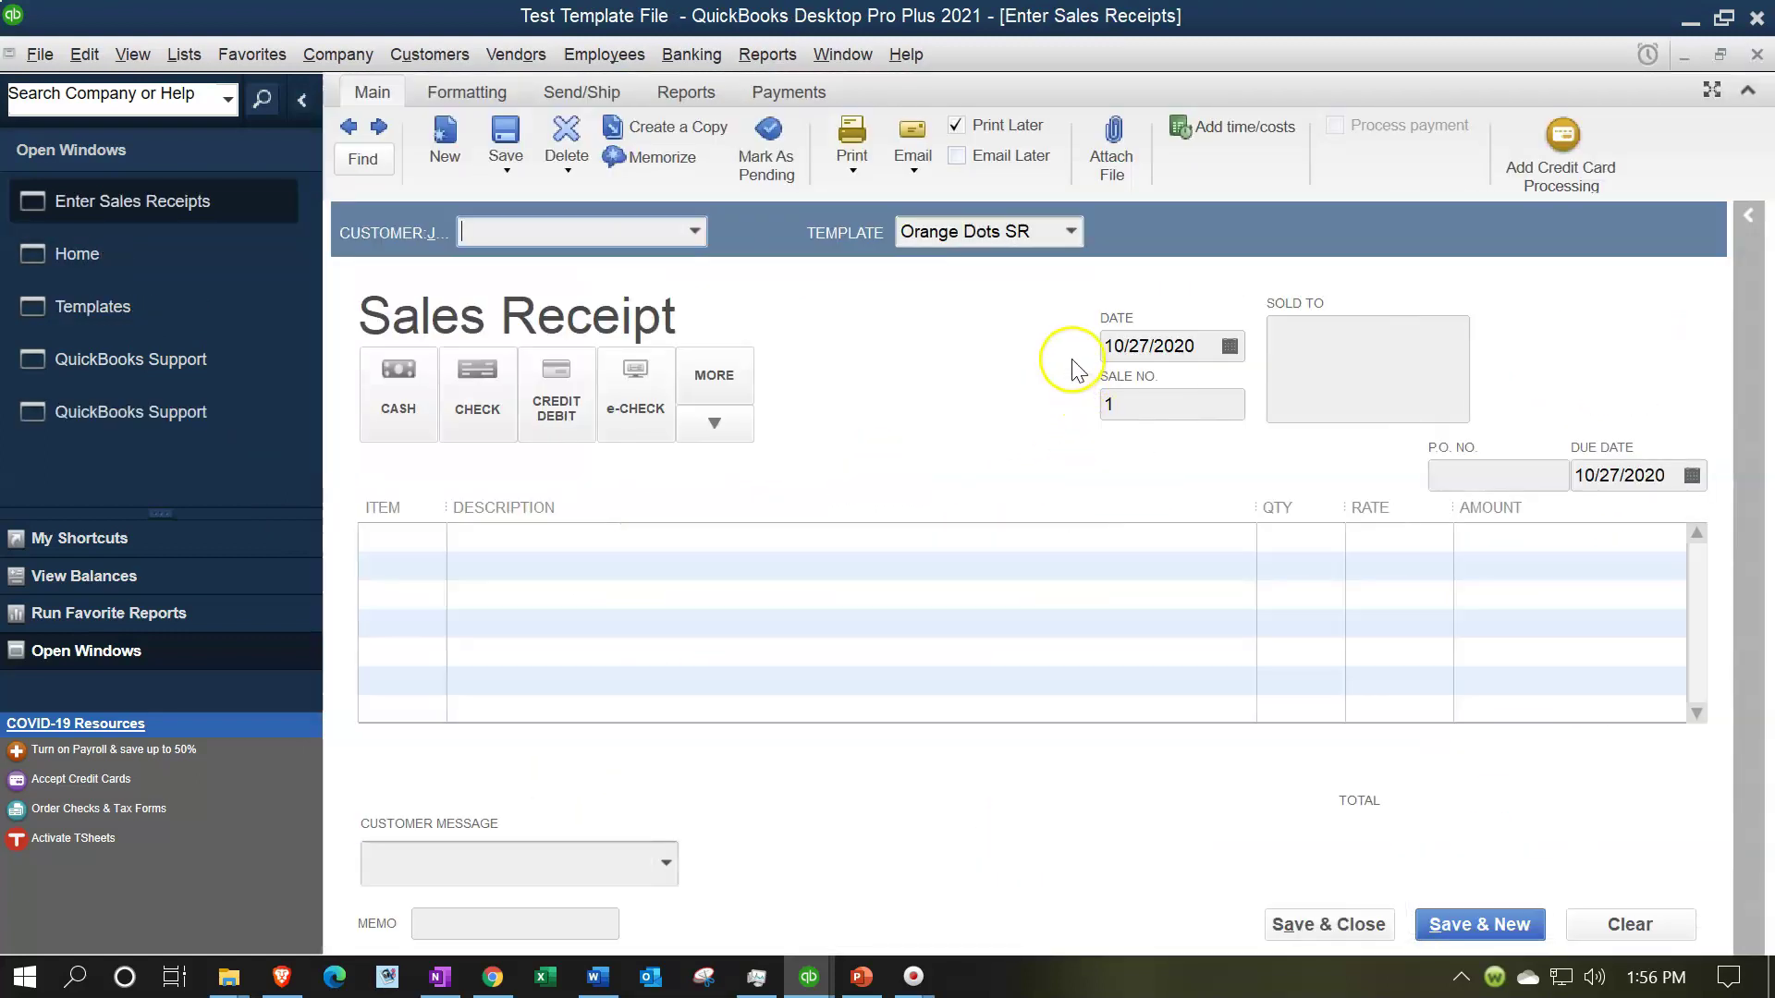
left_click(852, 172)
left_click(858, 194)
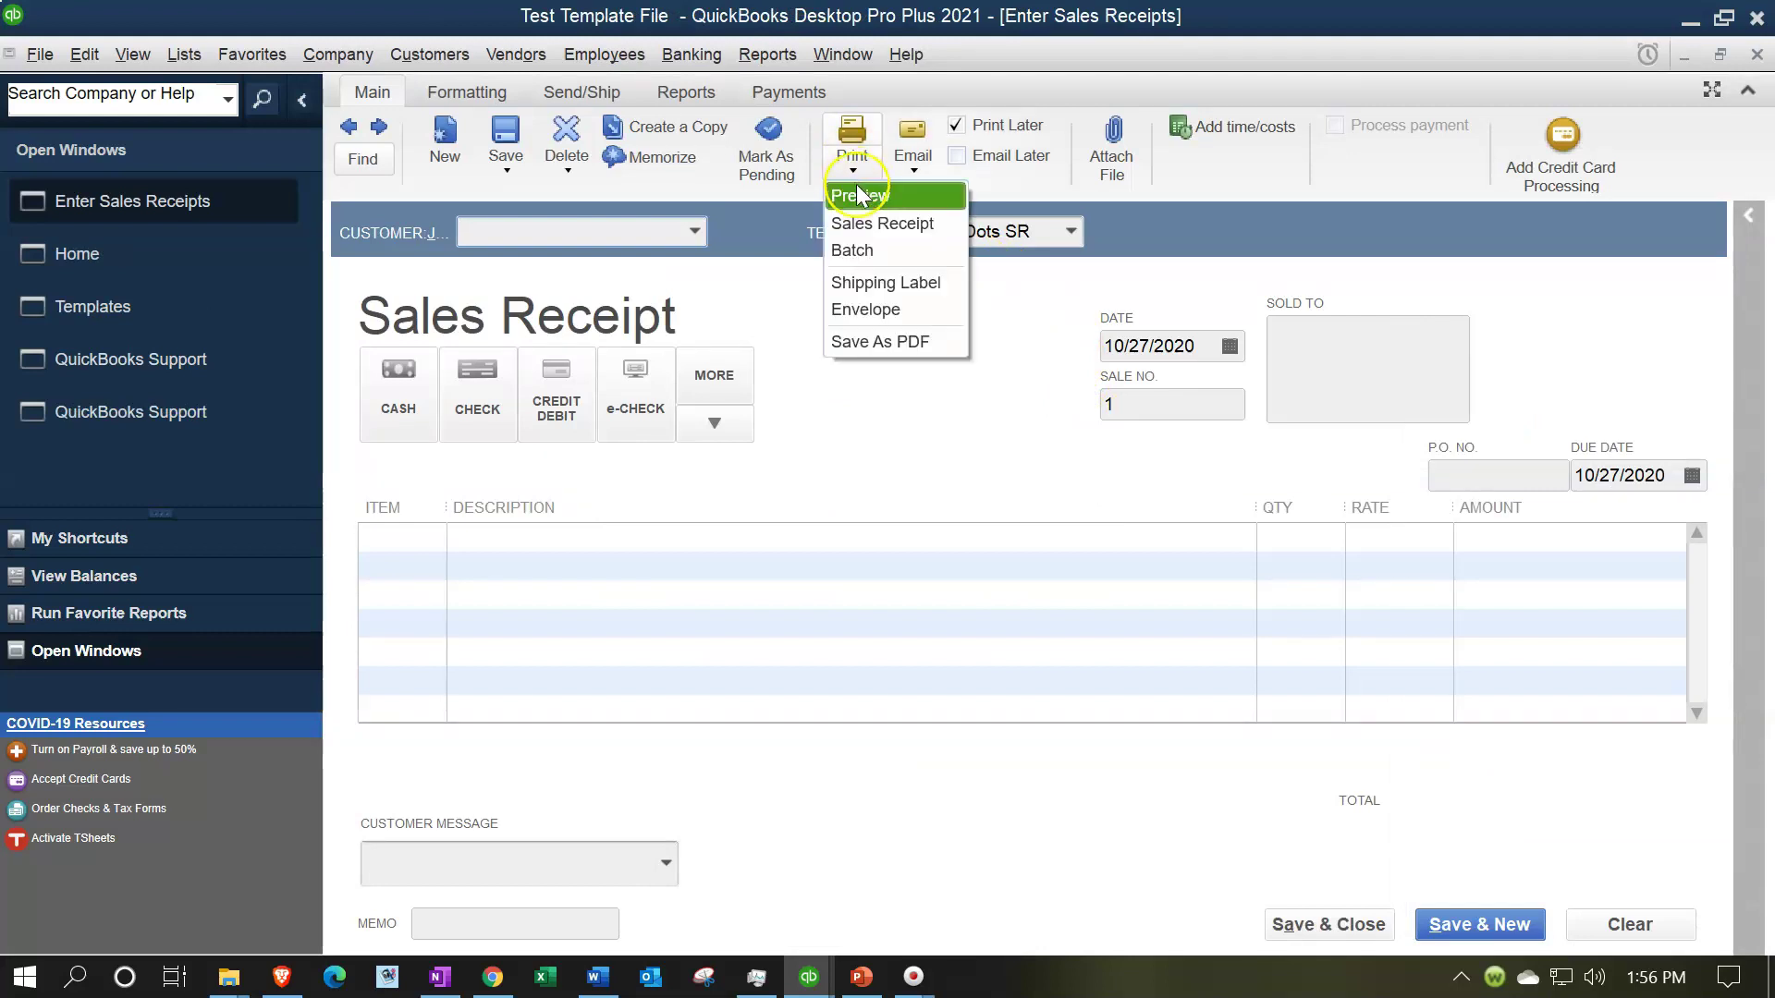